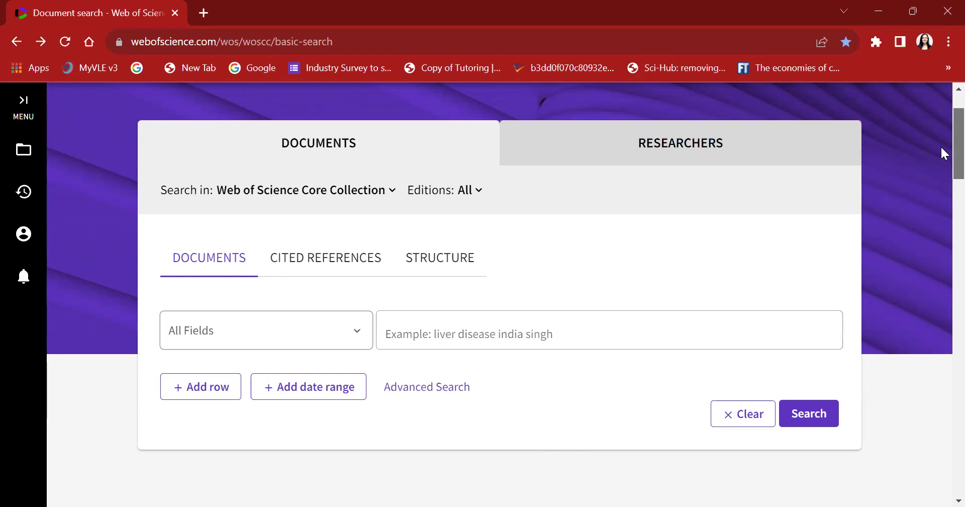
Set the first document search row to the Topic field and enter "carbon disclosure" as its search term.
{"action": "scroll", "coordinate": [942, 148], "scroll_direction": "down", "scroll_amount": 2}
{"action": "scroll", "coordinate": [940, 164], "scroll_direction": "up", "scroll_amount": 4}
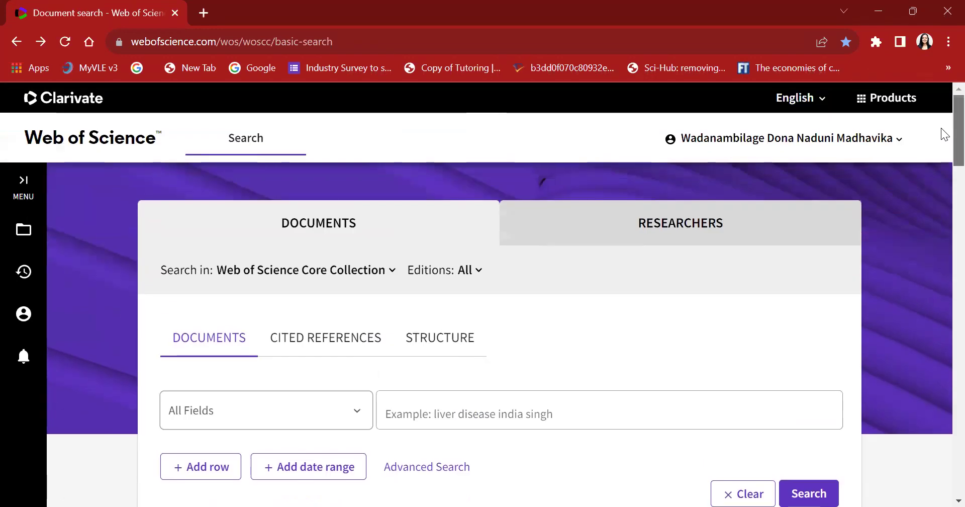
{"action": "scroll", "coordinate": [941, 135], "scroll_direction": "down", "scroll_amount": 2}
{"action": "scroll", "coordinate": [941, 150], "scroll_direction": "down", "scroll_amount": 1}
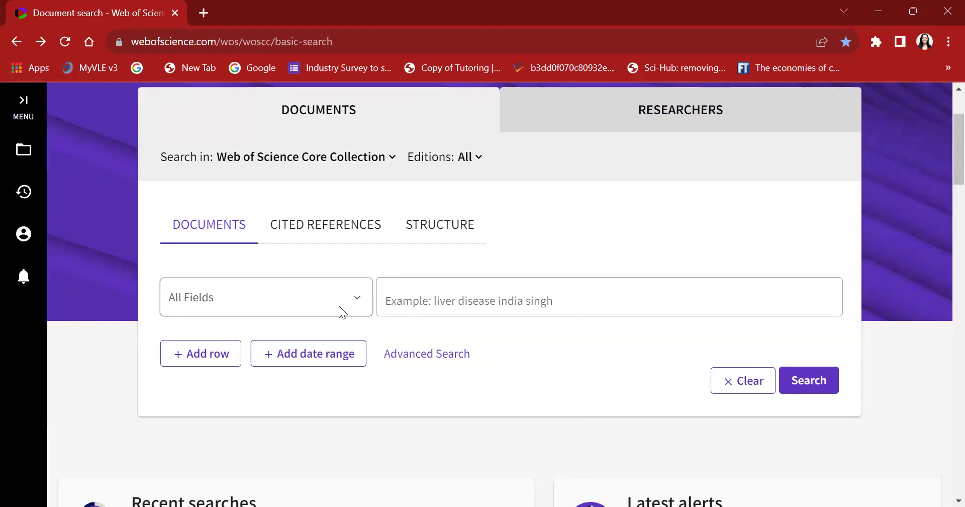
{"action": "left_click", "coordinate": [355, 299]}
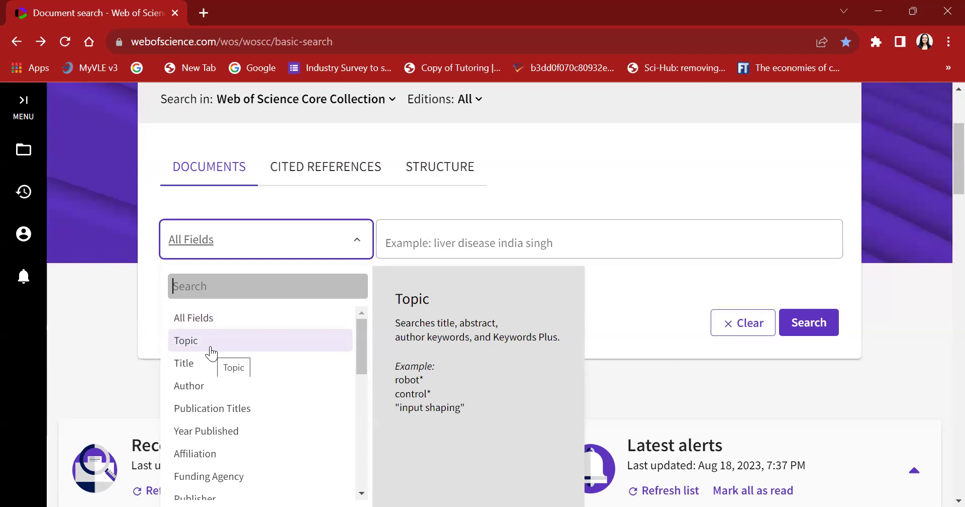
{"action": "left_click", "coordinate": [236, 346]}
{"action": "left_click", "coordinate": [463, 240]}
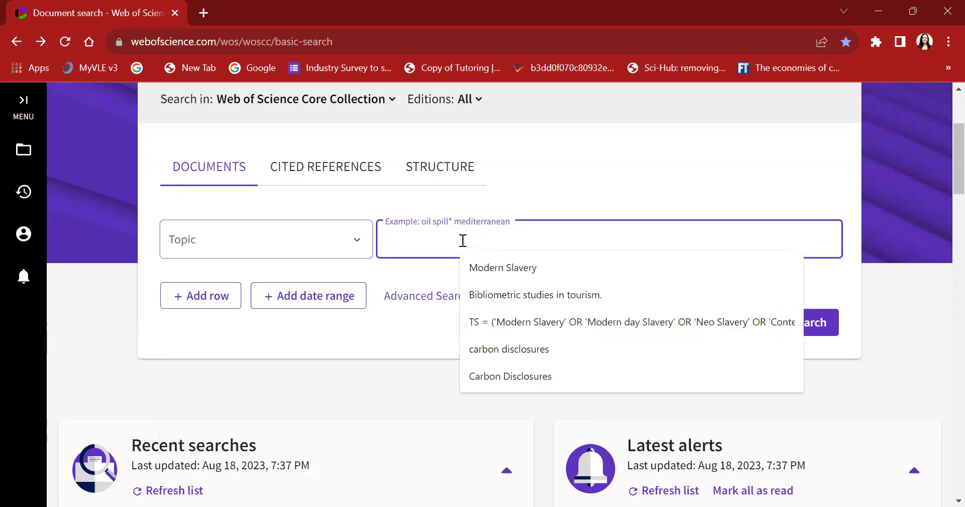
{"action": "type", "text": "carbon"}
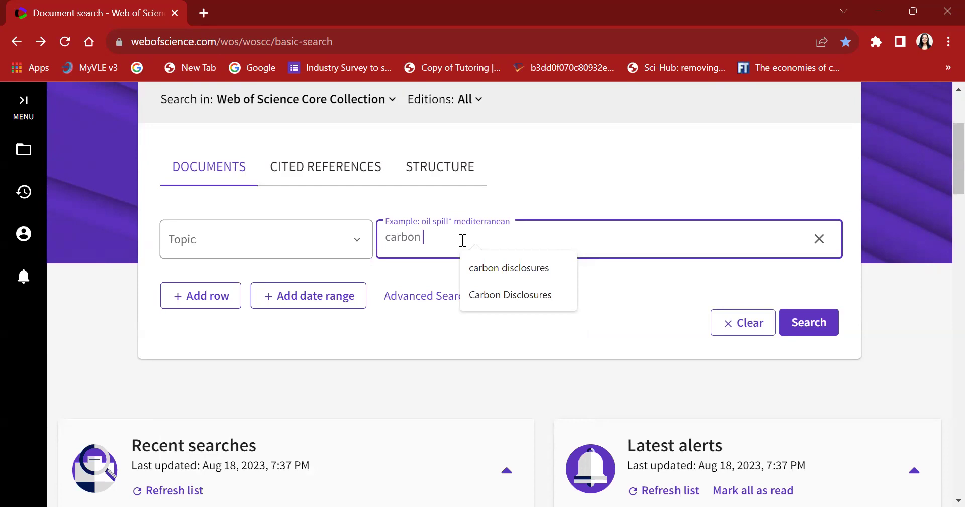
{"action": "type", "text": " disclosure"}
{"action": "left_click", "coordinate": [433, 334]}
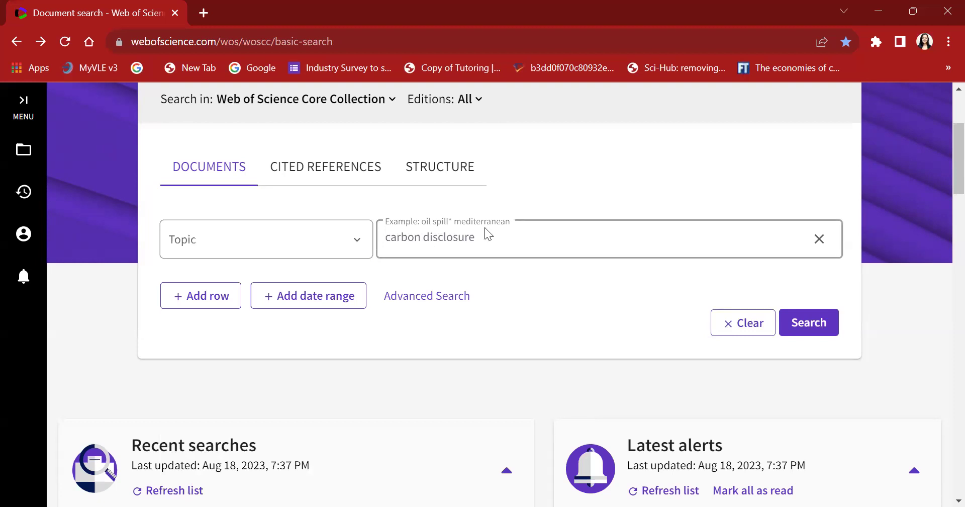
Add a second search row joined with And, set it to Topic, and enter "sustainable development goals".
{"action": "left_click", "coordinate": [206, 308]}
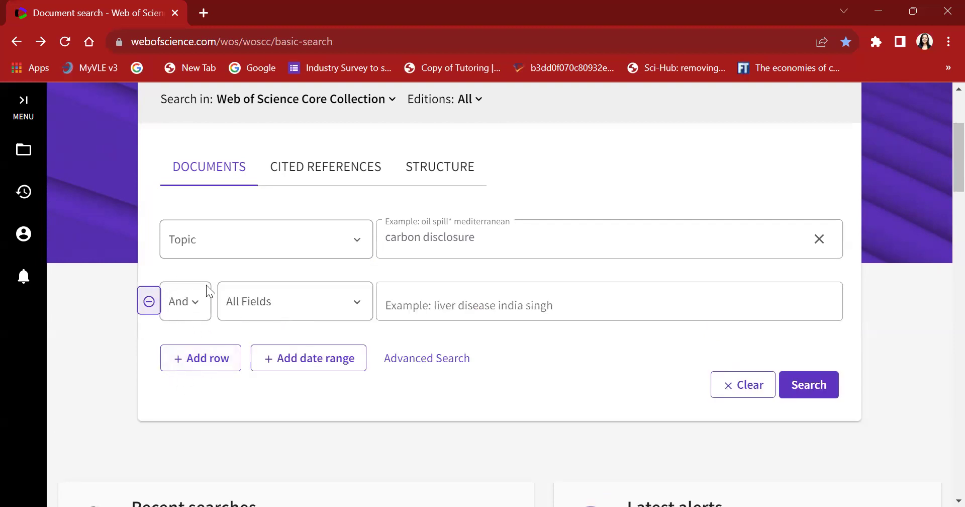
{"action": "left_click", "coordinate": [365, 312]}
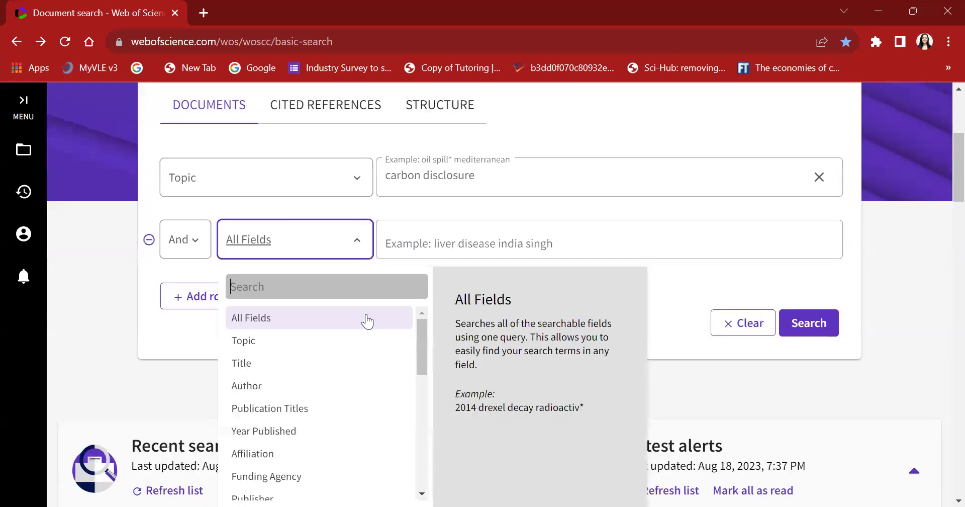
{"action": "left_click", "coordinate": [337, 343]}
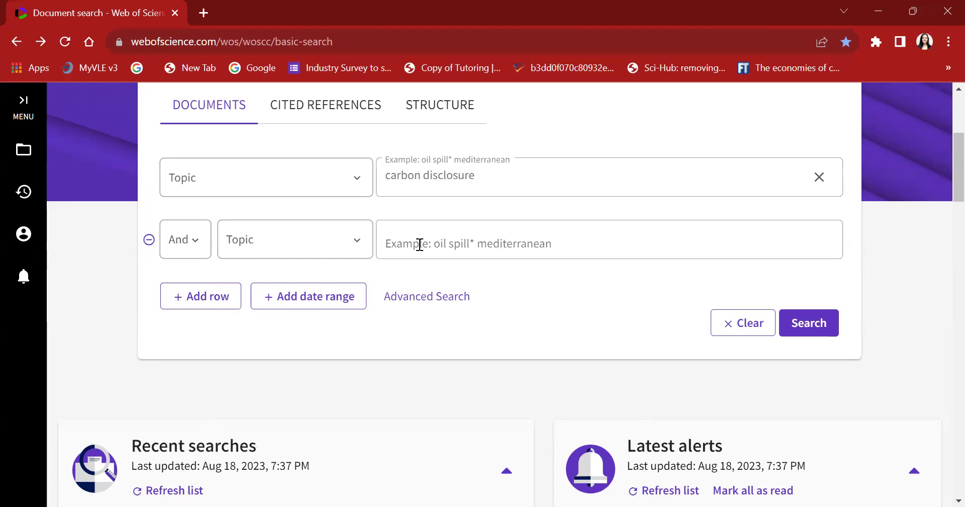
{"action": "left_click", "coordinate": [434, 251]}
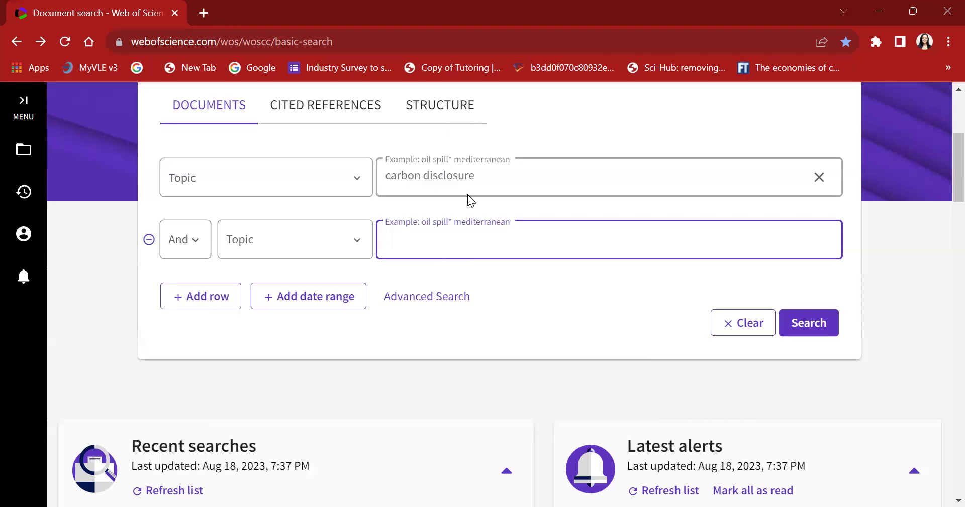
{"action": "type", "text": "s"}
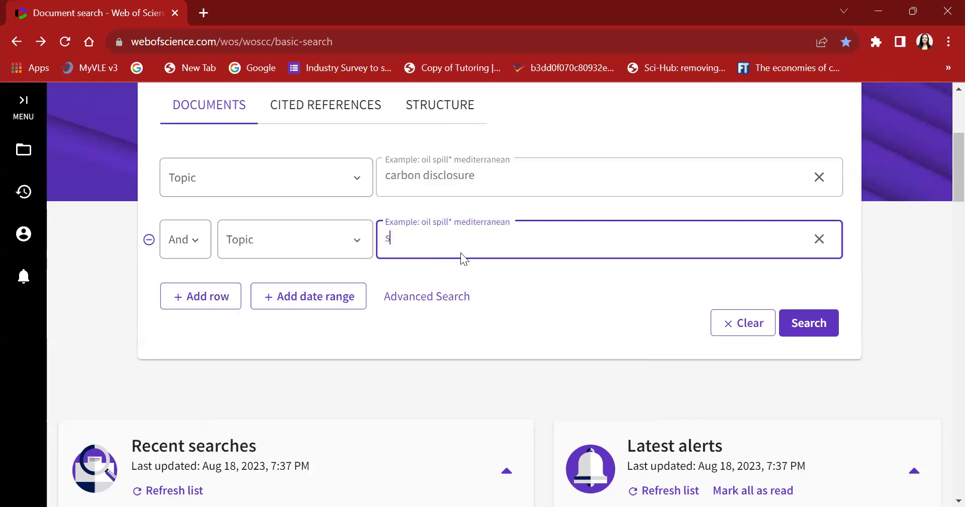
{"action": "type", "text": "ustainable development go"}
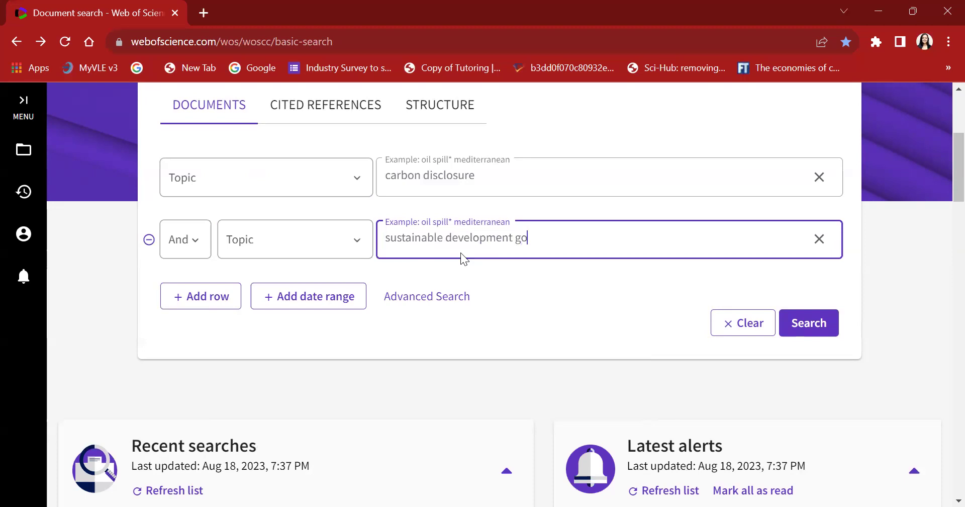
{"action": "type", "text": "als'"}
Enclose both topic phrases, carbon disclosure and sustainable development goals, in single quotation marks.
{"action": "left_click", "coordinate": [387, 238]}
{"action": "type", "text": "'"}
{"action": "left_click", "coordinate": [387, 174]}
{"action": "type", "text": "'"}
{"action": "left_click", "coordinate": [478, 171]}
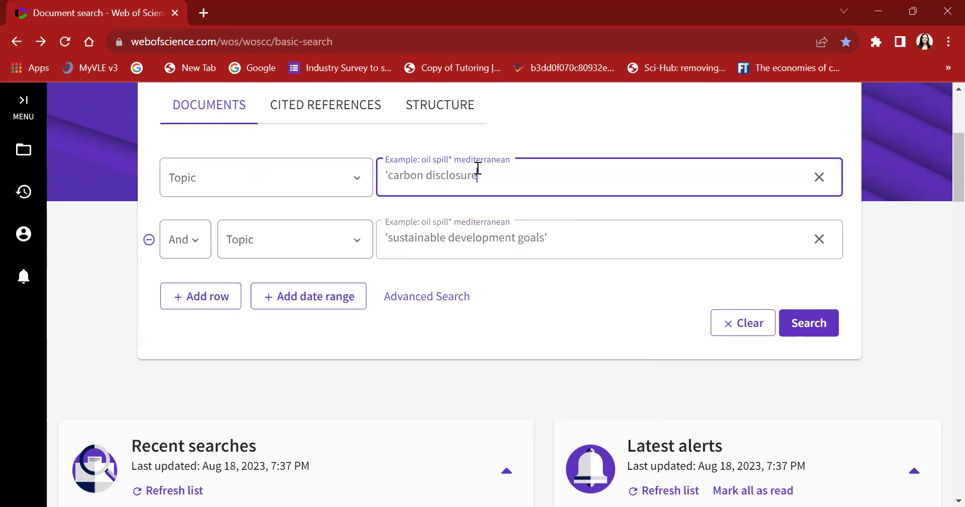
{"action": "type", "text": "'"}
Add a custom publication date range from 2015-01-01 to 2023-08-18 and run the search.
{"action": "left_click", "coordinate": [305, 300]}
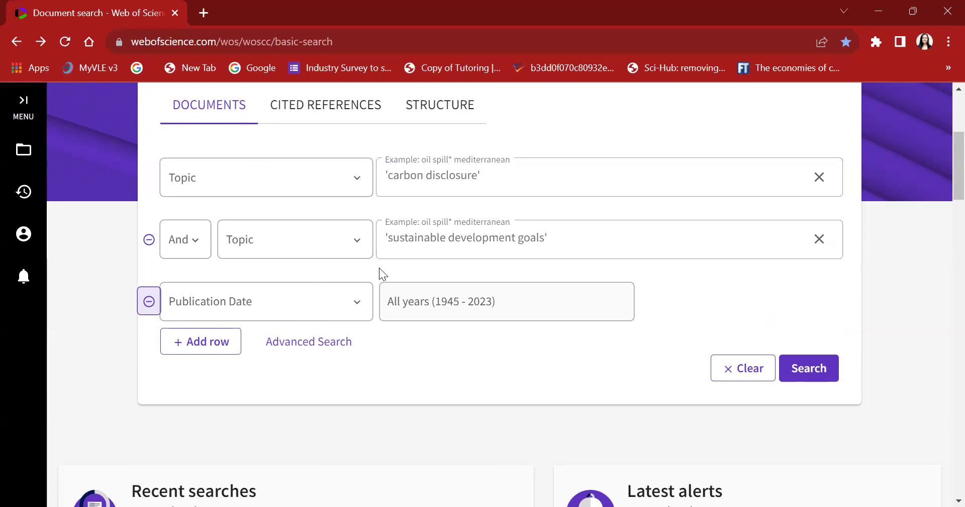
{"action": "left_click", "coordinate": [352, 307]}
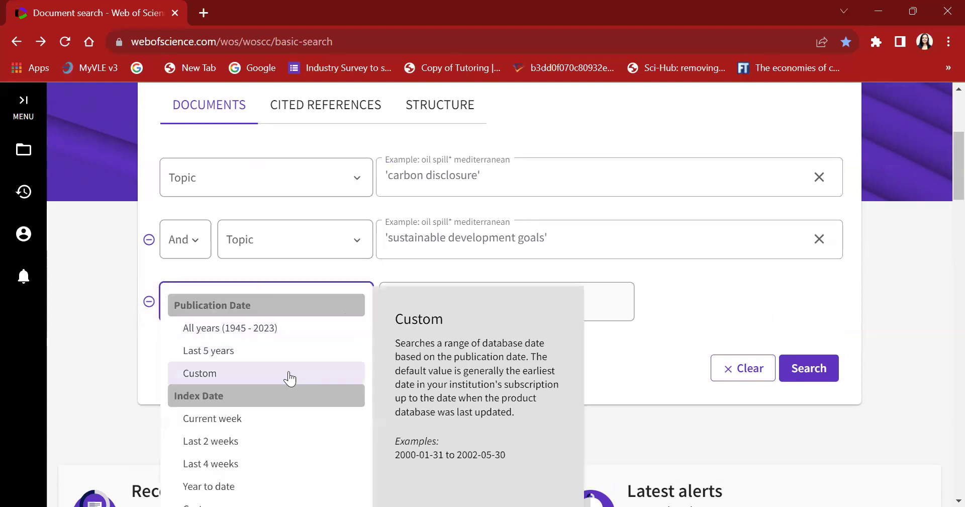
{"action": "left_click", "coordinate": [289, 379]}
{"action": "left_click", "coordinate": [461, 313]}
{"action": "type", "text": "201"}
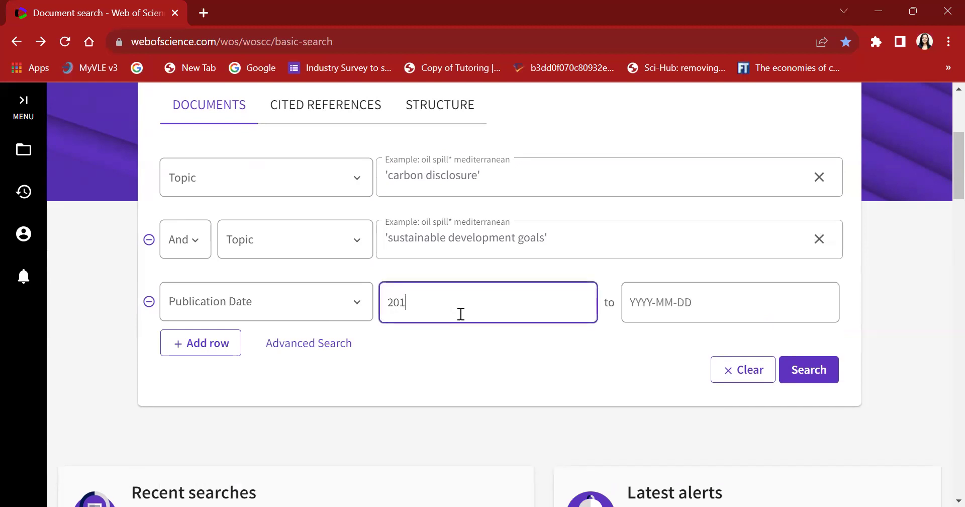
{"action": "type", "text": "5-01-01"}
{"action": "left_click", "coordinate": [691, 308]}
{"action": "type", "text": "2023-"}
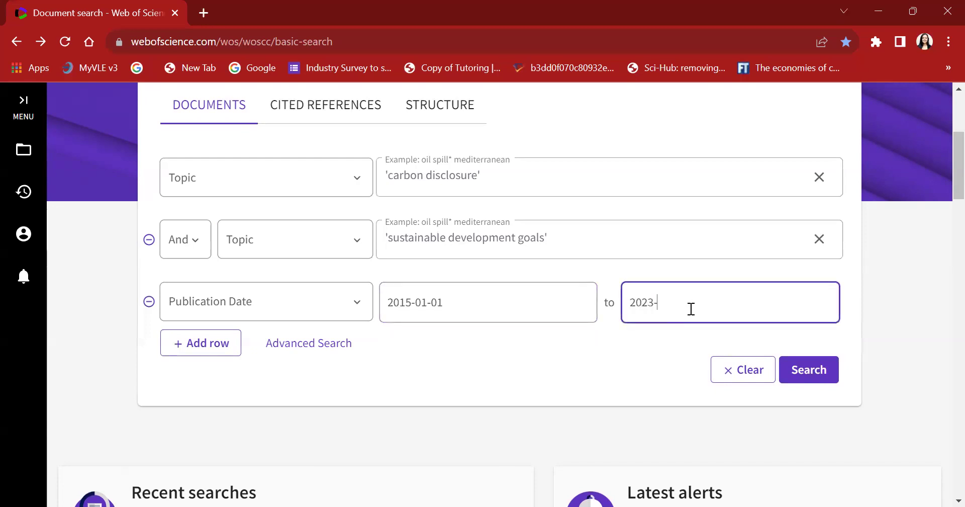
{"action": "type", "text": "08-18"}
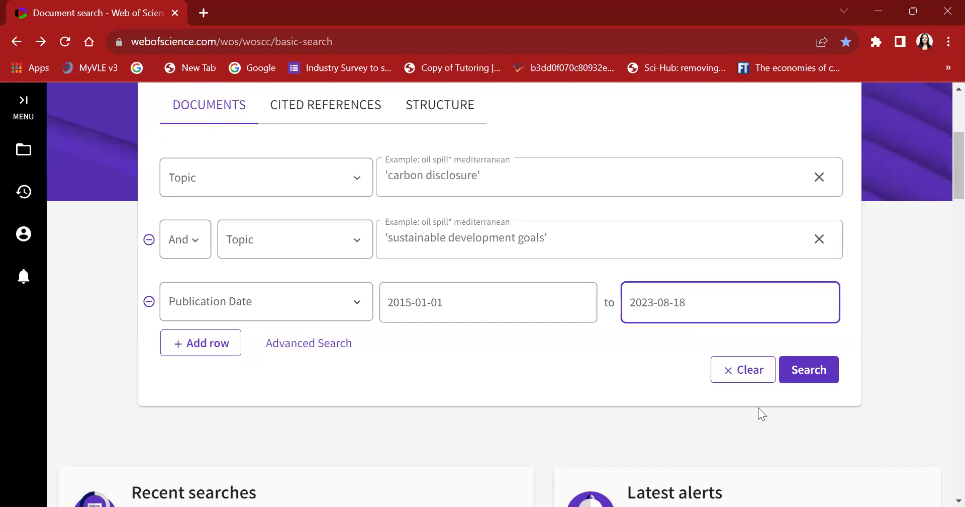
{"action": "left_click", "coordinate": [803, 376]}
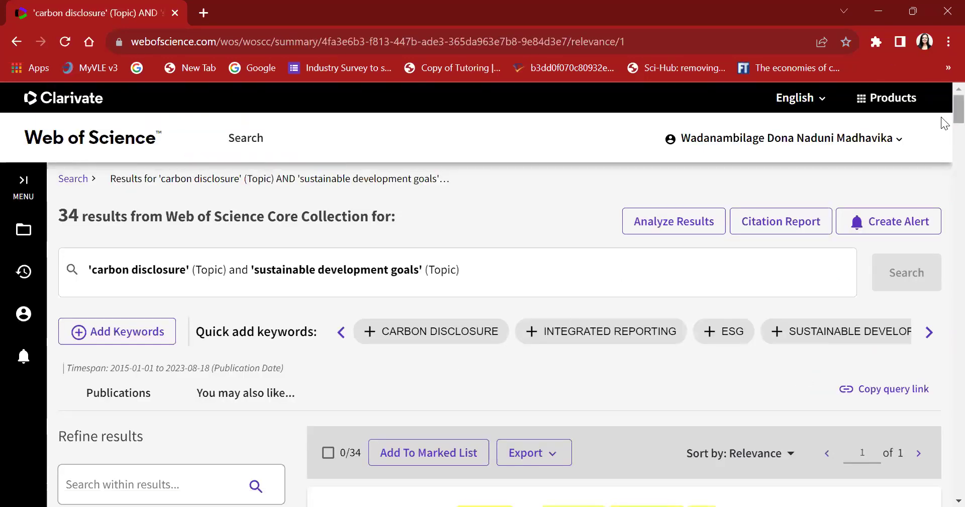
Examine the search results: the result count, the listed articles with their citations, and the refinement filters.
{"action": "scroll", "coordinate": [944, 125], "scroll_direction": "down", "scroll_amount": 1}
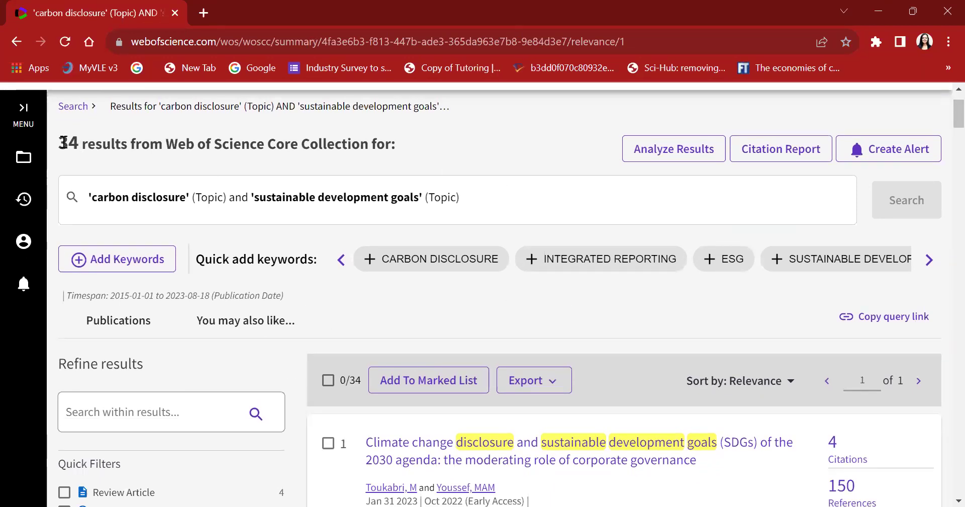
{"action": "left_click_drag", "start_coordinate": [61, 142], "coordinate": [396, 161]}
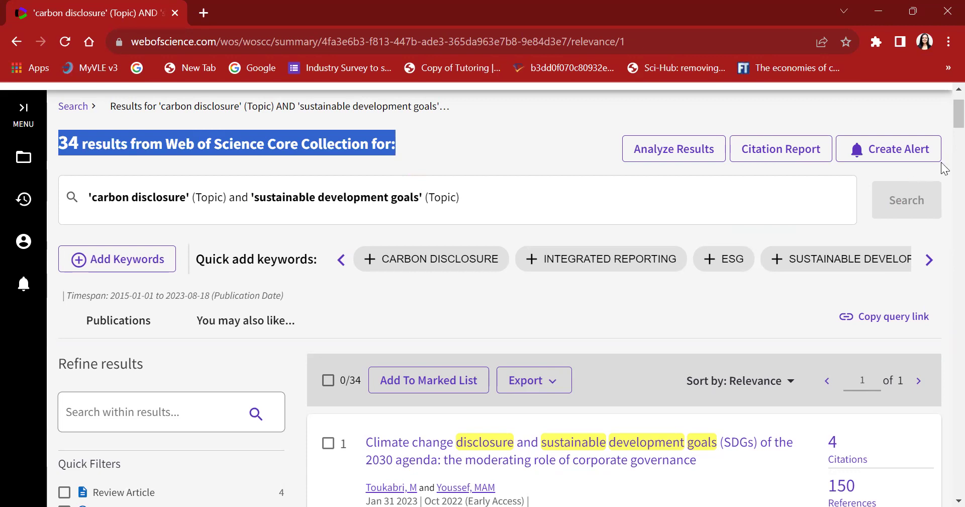
{"action": "scroll", "coordinate": [945, 134], "scroll_direction": "down", "scroll_amount": 3}
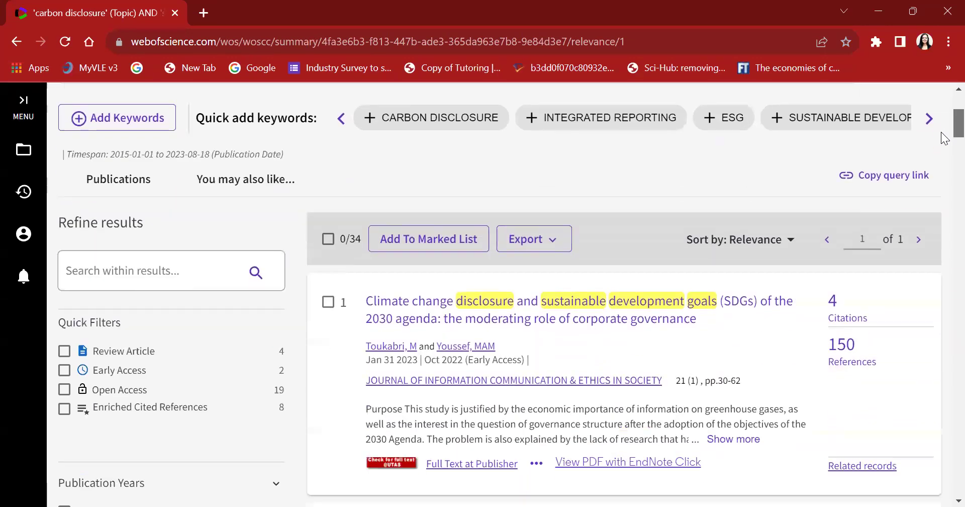
{"action": "scroll", "coordinate": [943, 138], "scroll_direction": "down", "scroll_amount": 7}
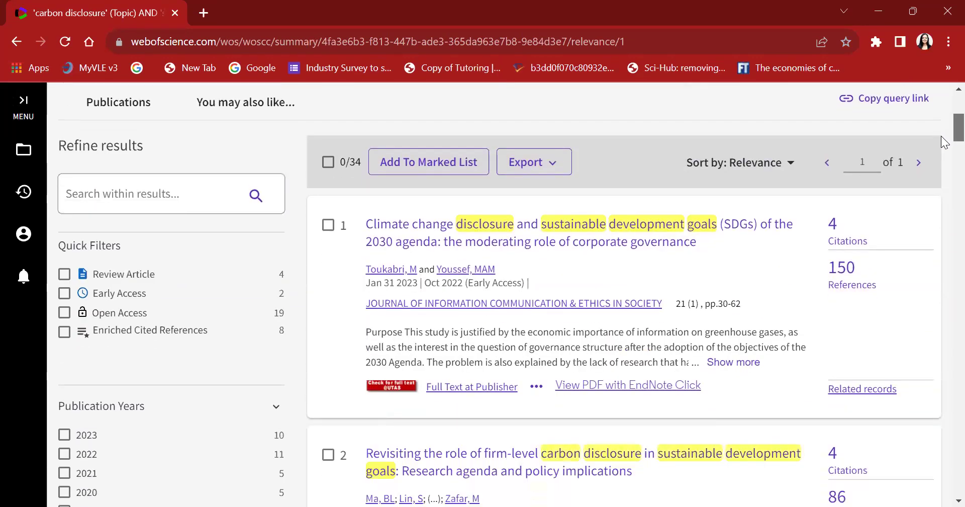
{"action": "scroll", "coordinate": [945, 171], "scroll_direction": "up", "scroll_amount": 5}
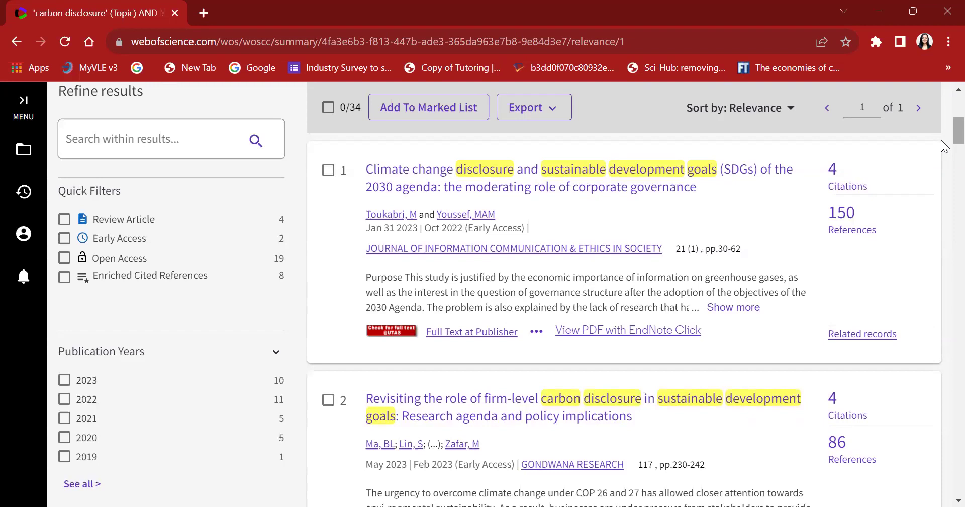
{"action": "scroll", "coordinate": [945, 148], "scroll_direction": "down", "scroll_amount": 5}
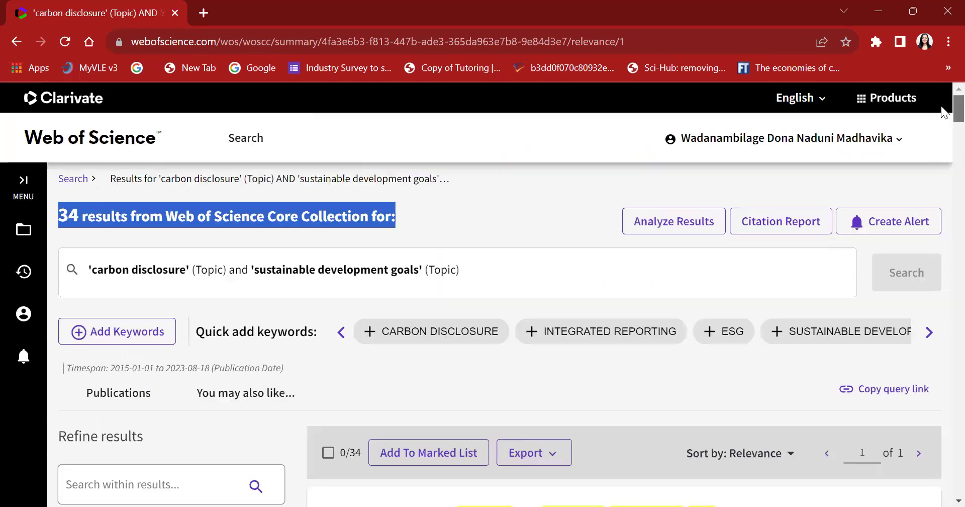
{"action": "scroll", "coordinate": [946, 121], "scroll_direction": "down", "scroll_amount": 1}
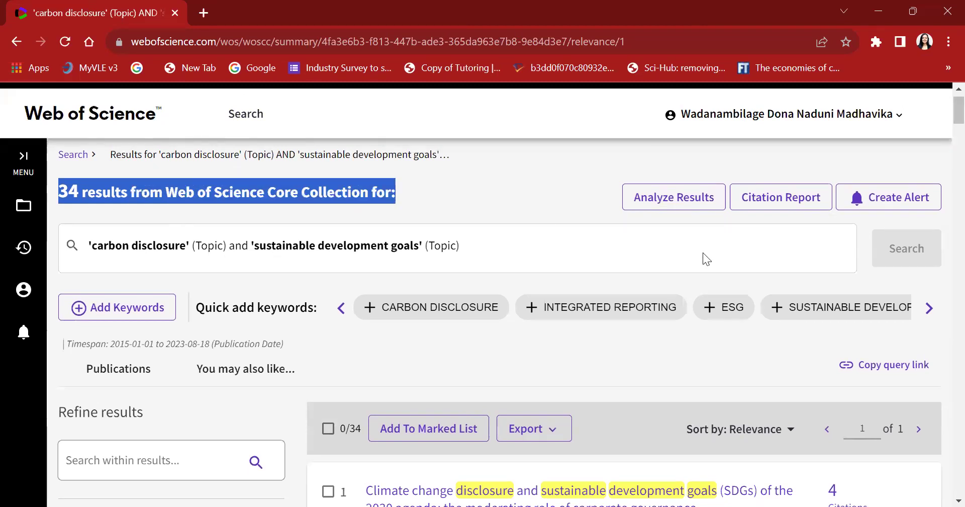
{"action": "scroll", "coordinate": [944, 119], "scroll_direction": "down", "scroll_amount": 12}
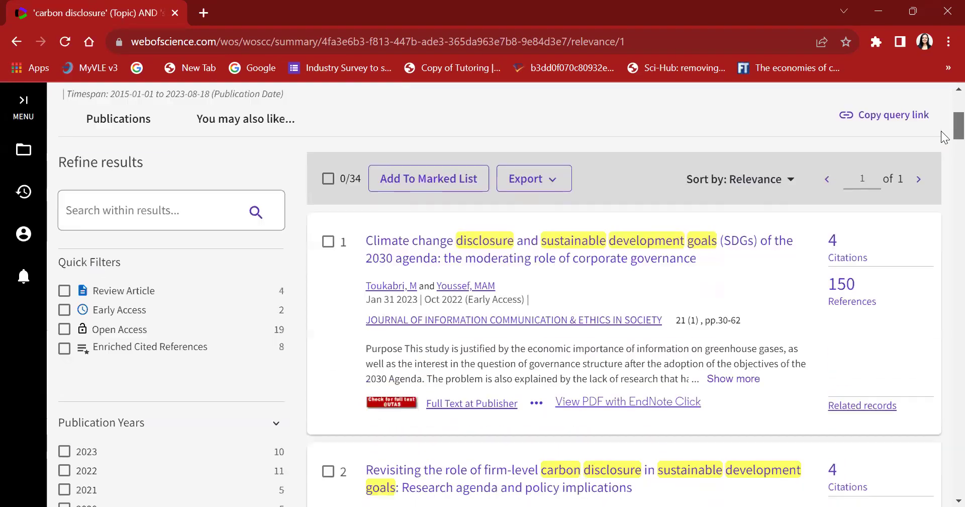
{"action": "scroll", "coordinate": [944, 177], "scroll_direction": "up", "scroll_amount": 10}
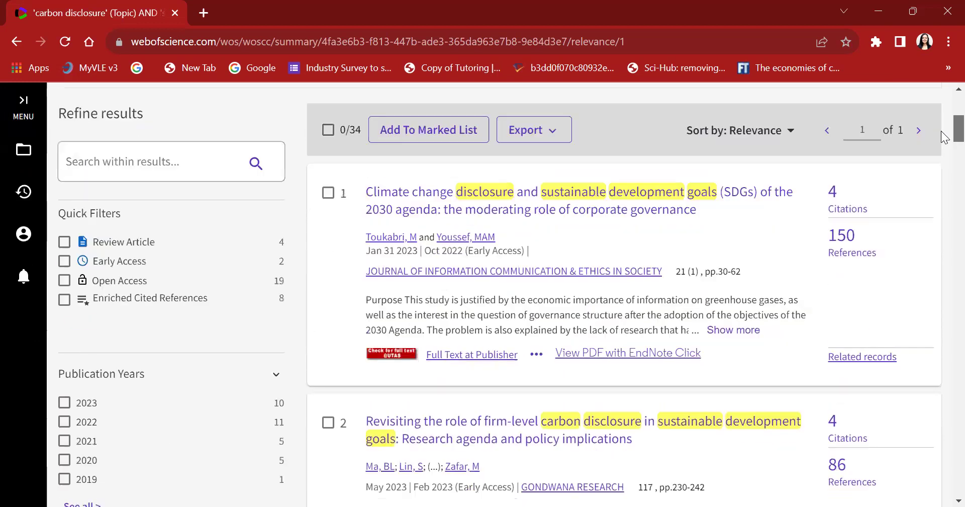
{"action": "scroll", "coordinate": [944, 156], "scroll_direction": "down", "scroll_amount": 15}
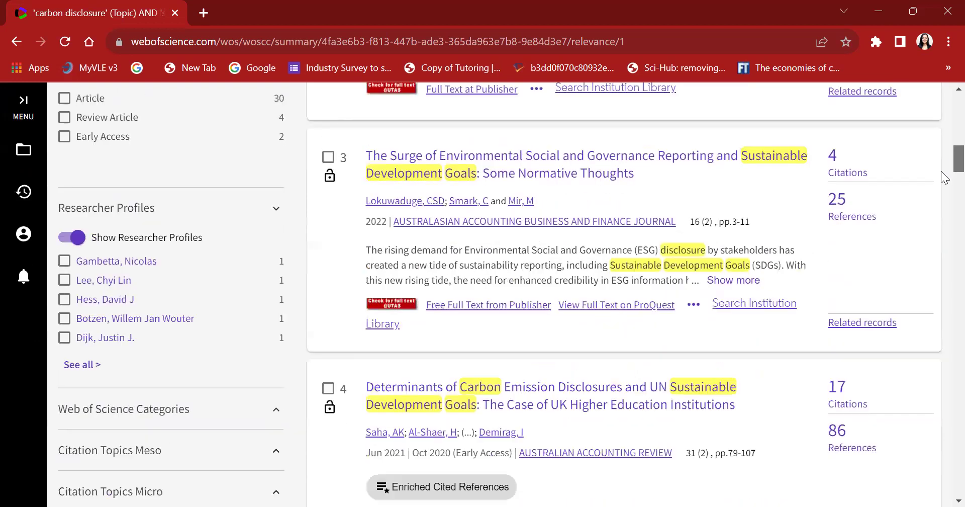
{"action": "scroll", "coordinate": [945, 147], "scroll_direction": "up", "scroll_amount": 10}
{"action": "scroll", "coordinate": [944, 146], "scroll_direction": "up", "scroll_amount": 2}
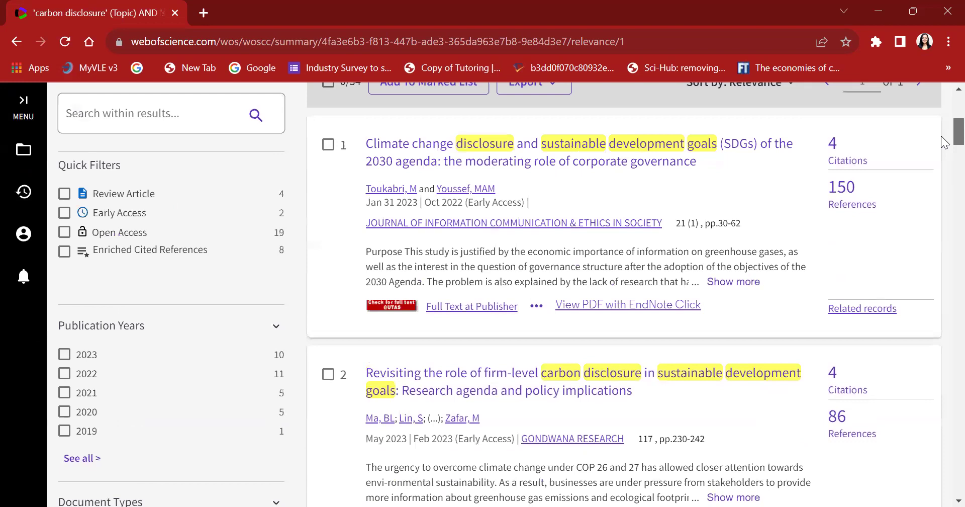
{"action": "scroll", "coordinate": [944, 146], "scroll_direction": "down", "scroll_amount": 1}
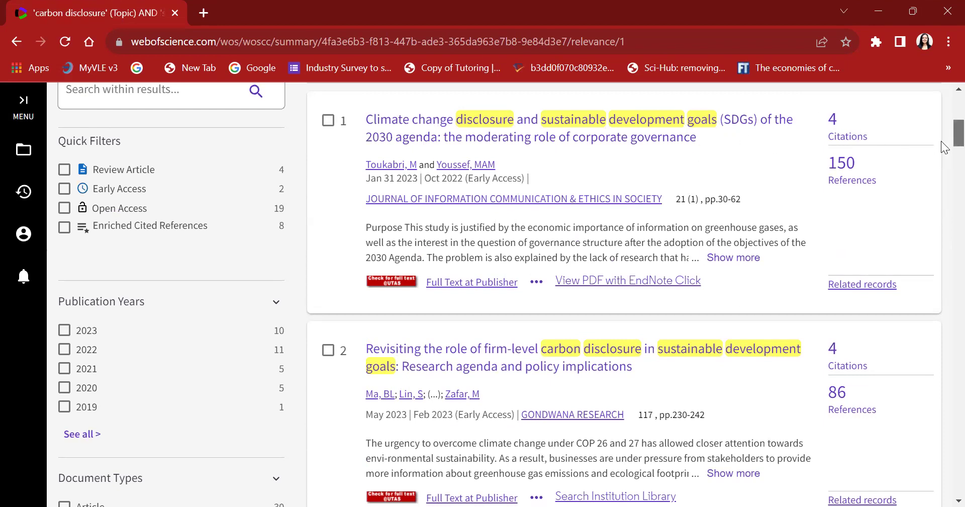
{"action": "scroll", "coordinate": [944, 141], "scroll_direction": "up", "scroll_amount": 3}
{"action": "scroll", "coordinate": [945, 137], "scroll_direction": "up", "scroll_amount": 2}
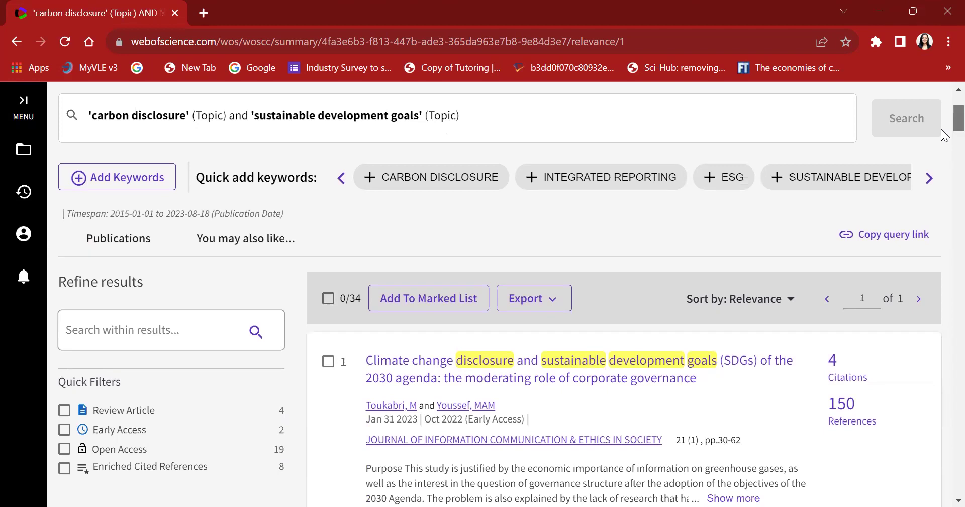
Open the Analyze Results page for the publications found by the search.
{"action": "scroll", "coordinate": [945, 130], "scroll_direction": "up", "scroll_amount": 3}
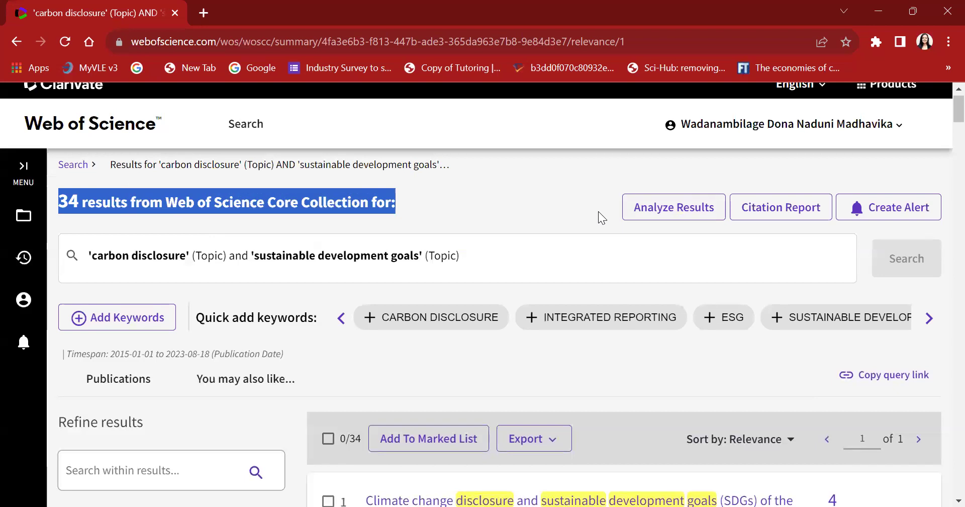
{"action": "left_click", "coordinate": [649, 210]}
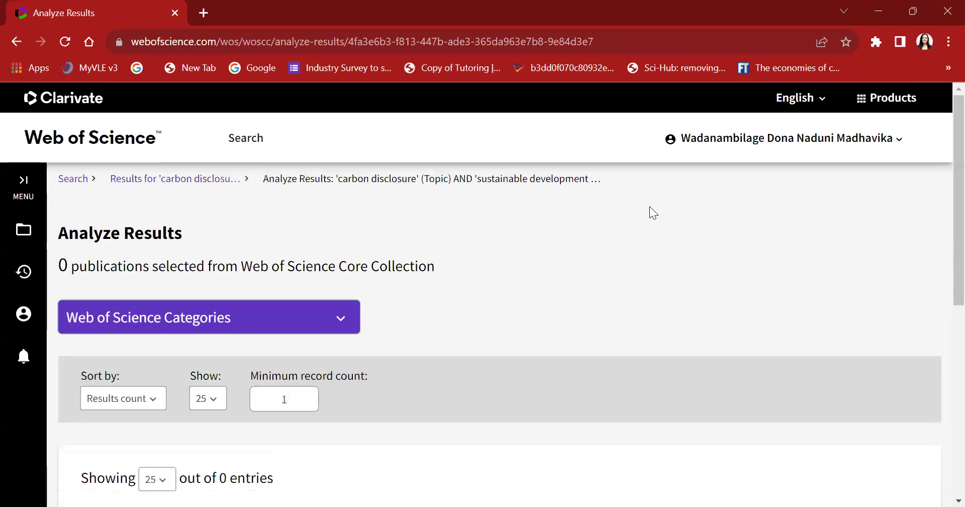
{"action": "scroll", "coordinate": [944, 161], "scroll_direction": "down", "scroll_amount": 1}
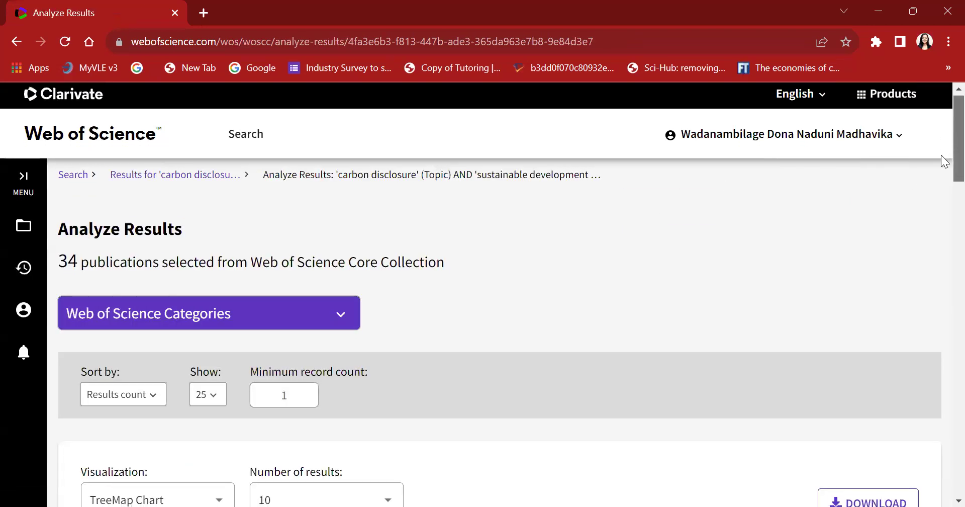
Set the analysis to Publication Years and view the resulting bar chart.
{"action": "scroll", "coordinate": [944, 166], "scroll_direction": "down", "scroll_amount": 3}
{"action": "scroll", "coordinate": [944, 175], "scroll_direction": "up", "scroll_amount": 1}
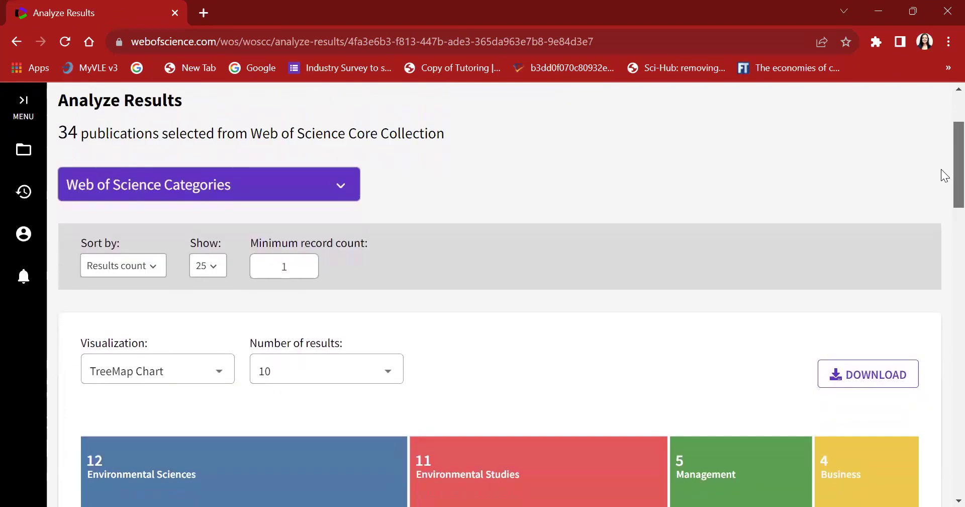
{"action": "left_click", "coordinate": [334, 173]}
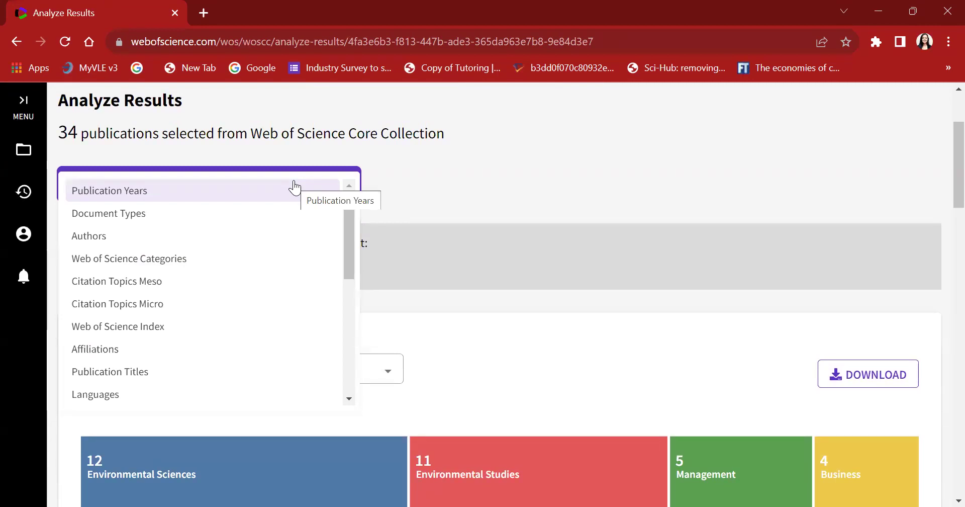
{"action": "left_click", "coordinate": [294, 189]}
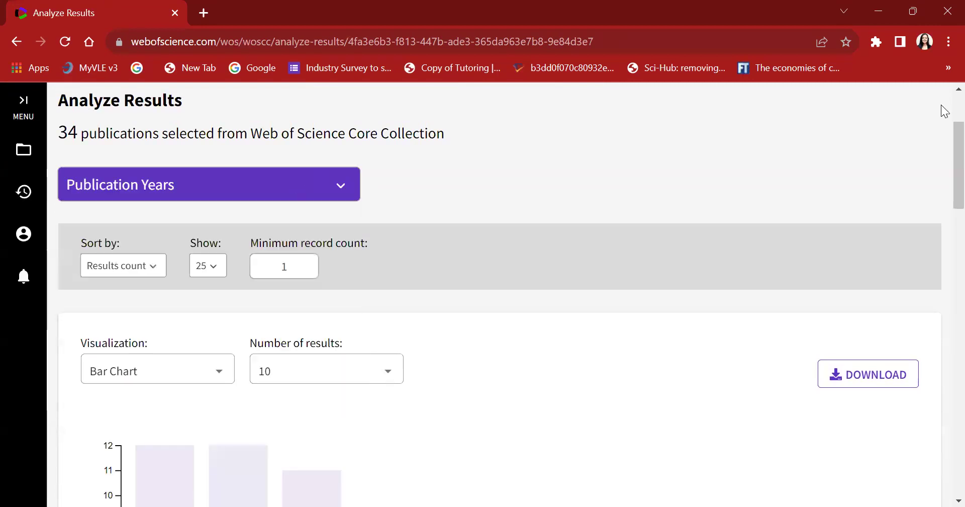
{"action": "scroll", "coordinate": [943, 158], "scroll_direction": "down", "scroll_amount": 10}
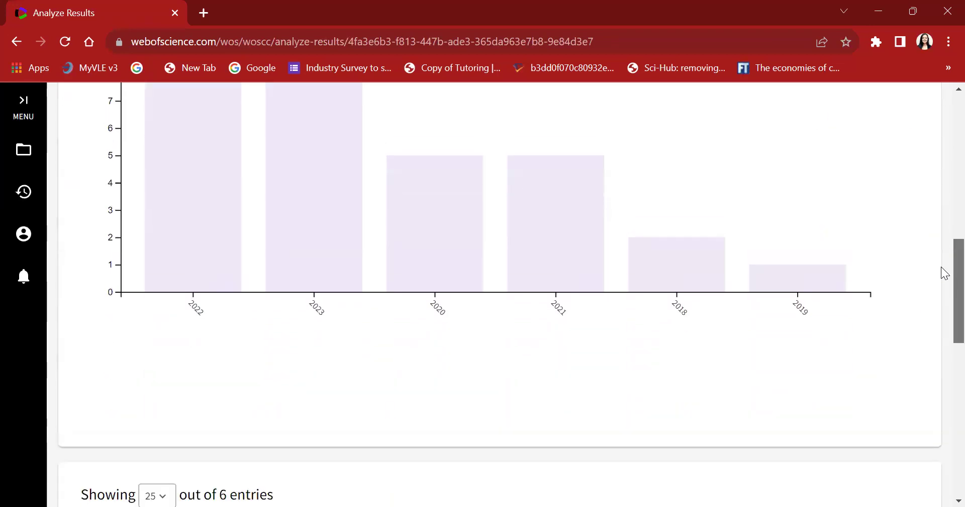
{"action": "scroll", "coordinate": [944, 272], "scroll_direction": "up", "scroll_amount": 3}
{"action": "left_click_drag", "start_coordinate": [941, 230], "coordinate": [942, 147]}
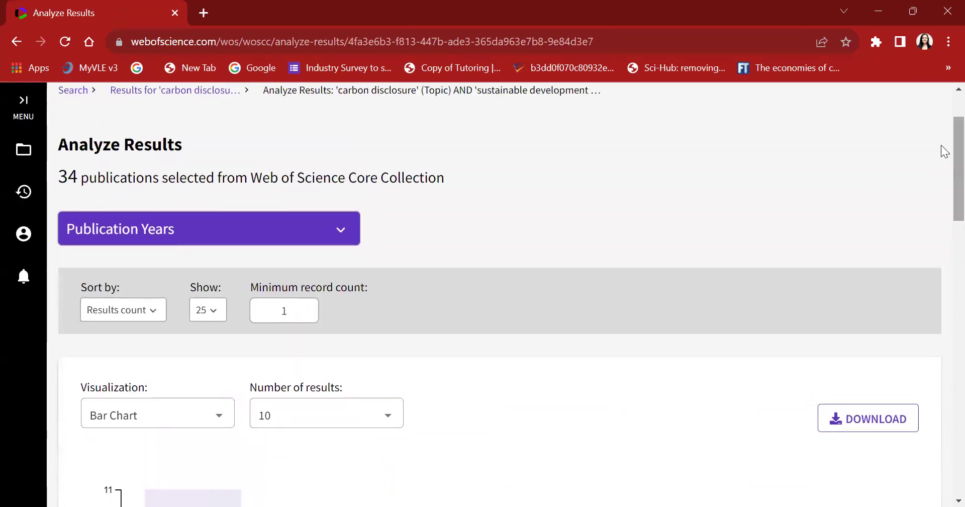
Switch the analysis to Document Types and view its treemap chart.
{"action": "left_click", "coordinate": [294, 227]}
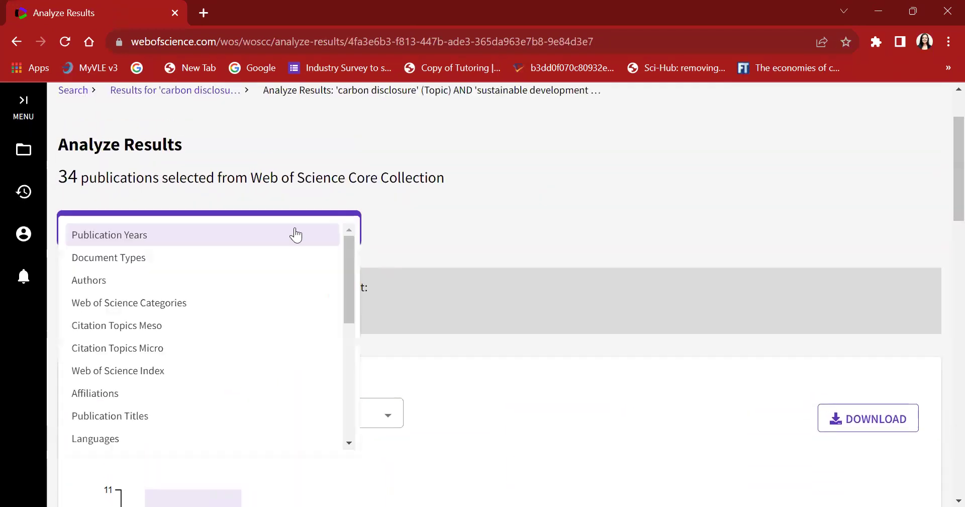
{"action": "left_click", "coordinate": [225, 259]}
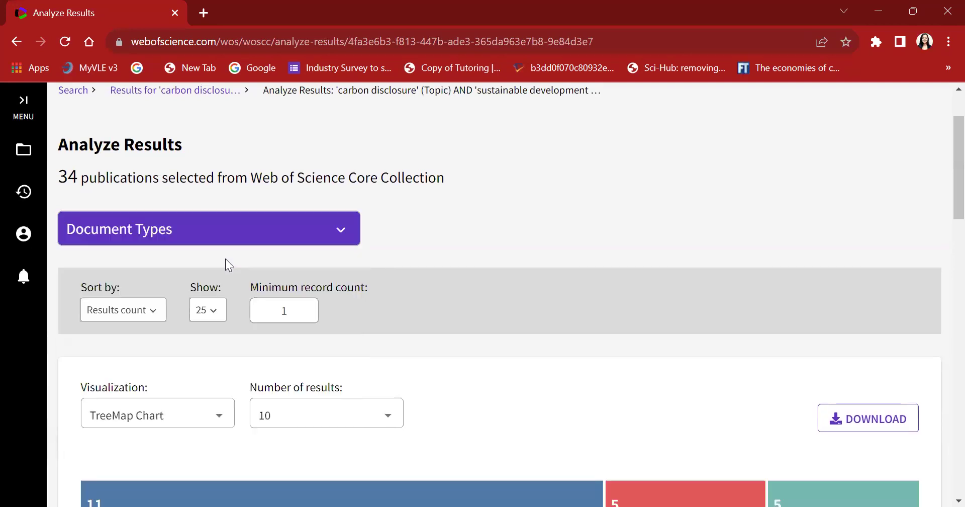
{"action": "mouse_move", "coordinate": [942, 153]}
{"action": "left_mouse_down"}
{"action": "mouse_move", "coordinate": [941, 268]}
{"action": "mouse_move", "coordinate": [941, 170]}
{"action": "left_mouse_up"}
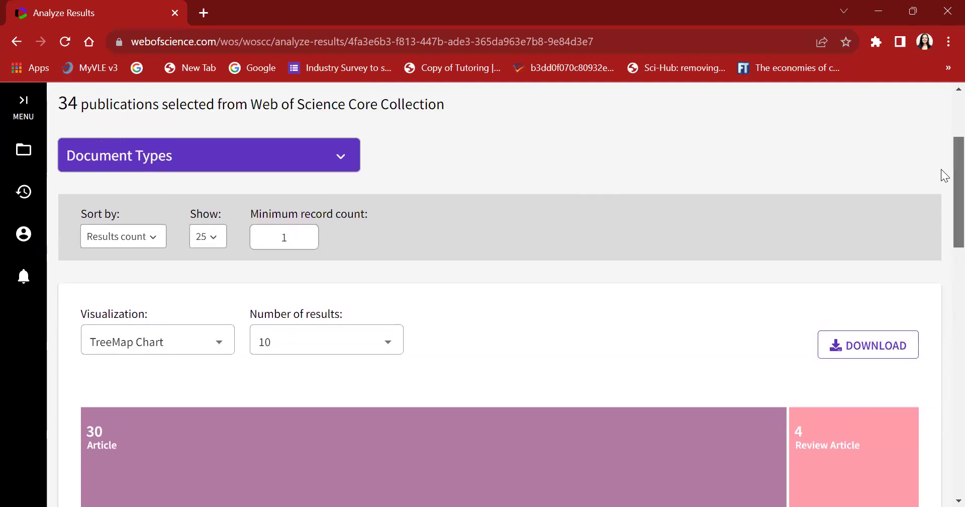
Return the analysis to Publication Years and examine how the publications are distributed across the years in the bar chart.
{"action": "left_click", "coordinate": [328, 170]}
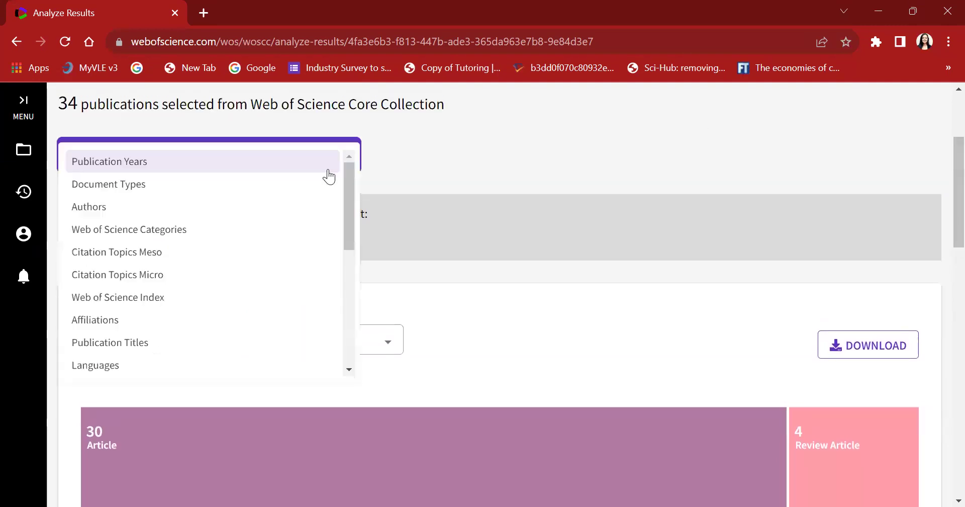
{"action": "left_click", "coordinate": [206, 162]}
{"action": "left_click_drag", "start_coordinate": [942, 191], "coordinate": [942, 263]}
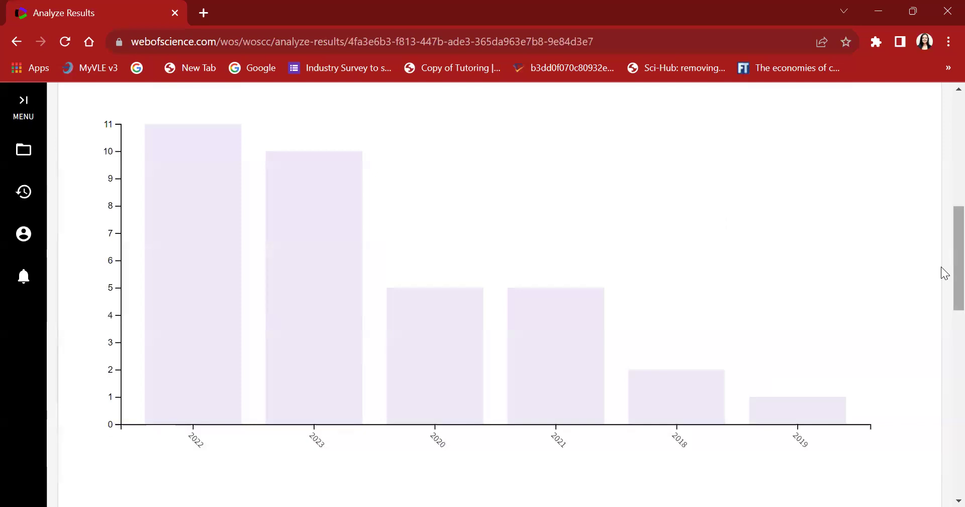
{"action": "scroll", "coordinate": [945, 282], "scroll_direction": "up", "scroll_amount": 3}
{"action": "scroll", "coordinate": [945, 286], "scroll_direction": "down", "scroll_amount": 4}
{"action": "scroll", "coordinate": [945, 287], "scroll_direction": "up", "scroll_amount": 3}
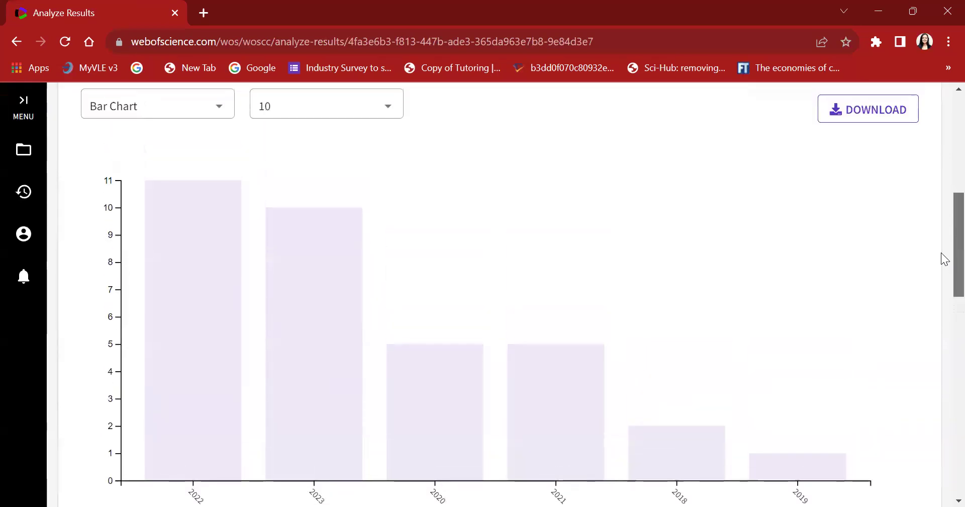
{"action": "scroll", "coordinate": [941, 250], "scroll_direction": "down", "scroll_amount": 1}
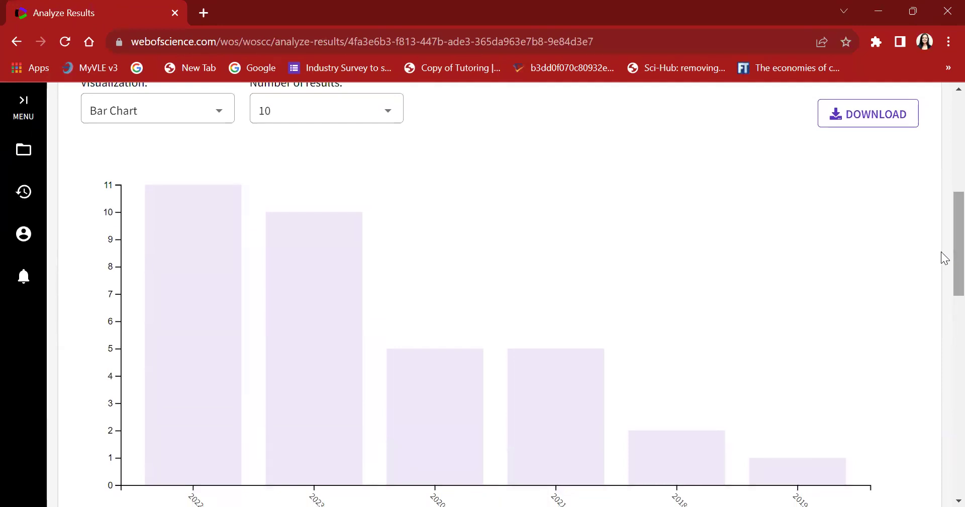
{"action": "scroll", "coordinate": [941, 251], "scroll_direction": "up", "scroll_amount": 4}
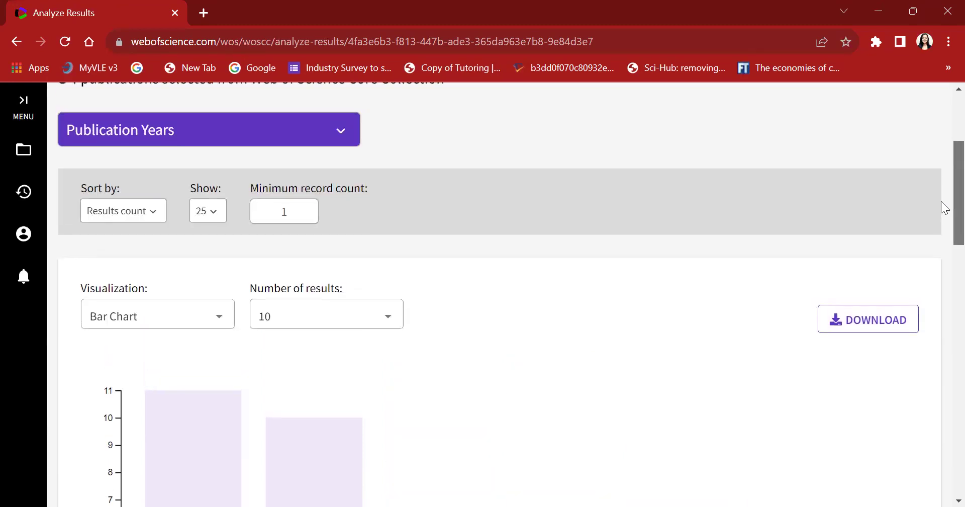
{"action": "scroll", "coordinate": [942, 202], "scroll_direction": "up", "scroll_amount": 2}
{"action": "scroll", "coordinate": [943, 201], "scroll_direction": "down", "scroll_amount": 4}
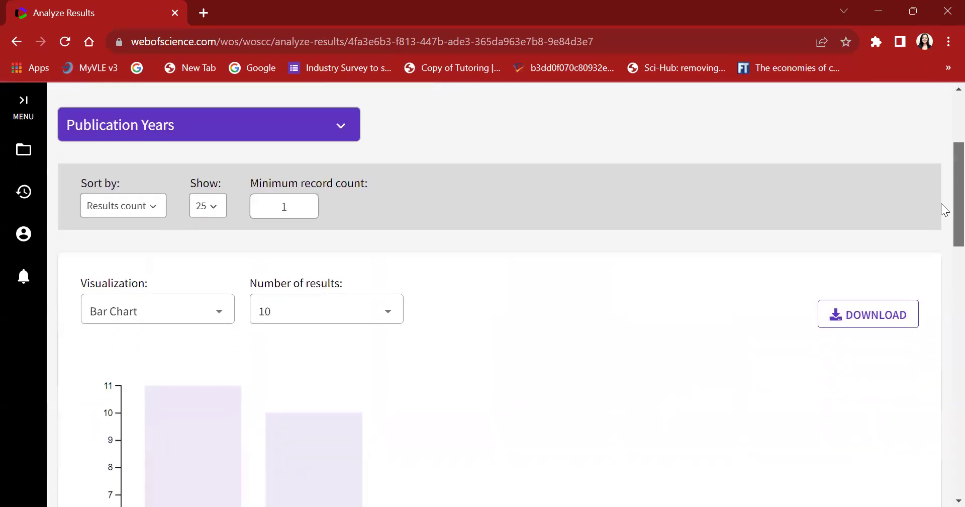
{"action": "scroll", "coordinate": [941, 221], "scroll_direction": "up", "scroll_amount": 2}
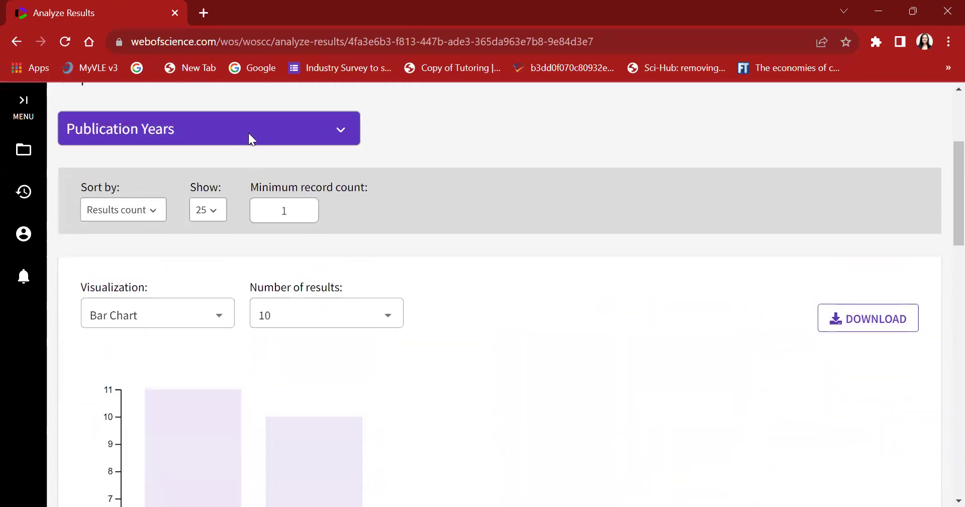
Switch the analysis to Web of Science Categories.
{"action": "left_click", "coordinate": [253, 130]}
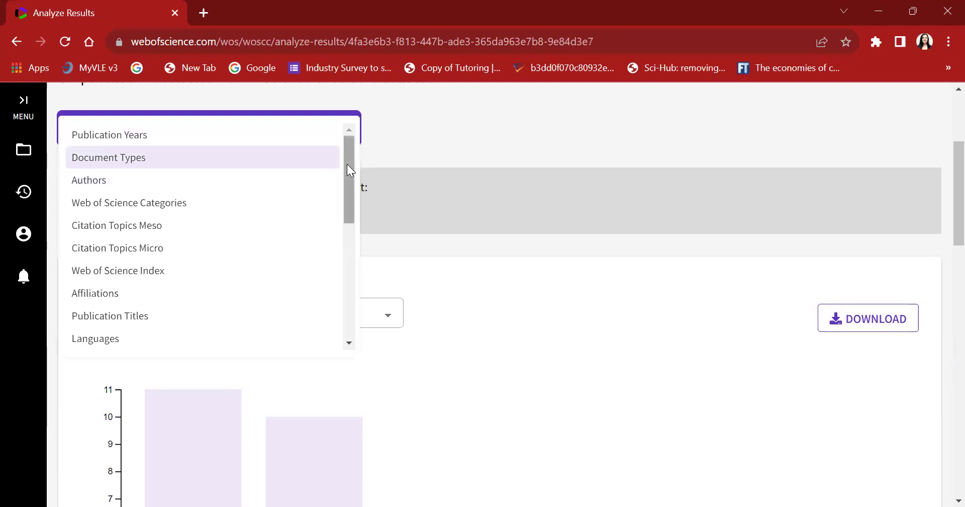
{"action": "mouse_move", "coordinate": [347, 164]}
{"action": "left_mouse_down"}
{"action": "mouse_move", "coordinate": [363, 202]}
{"action": "mouse_move", "coordinate": [364, 164]}
{"action": "left_mouse_up"}
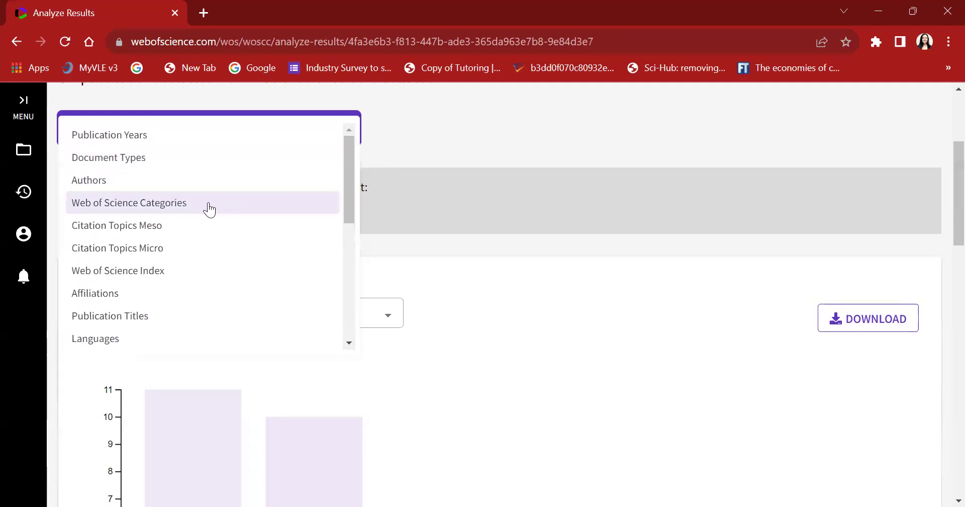
{"action": "left_click", "coordinate": [209, 208]}
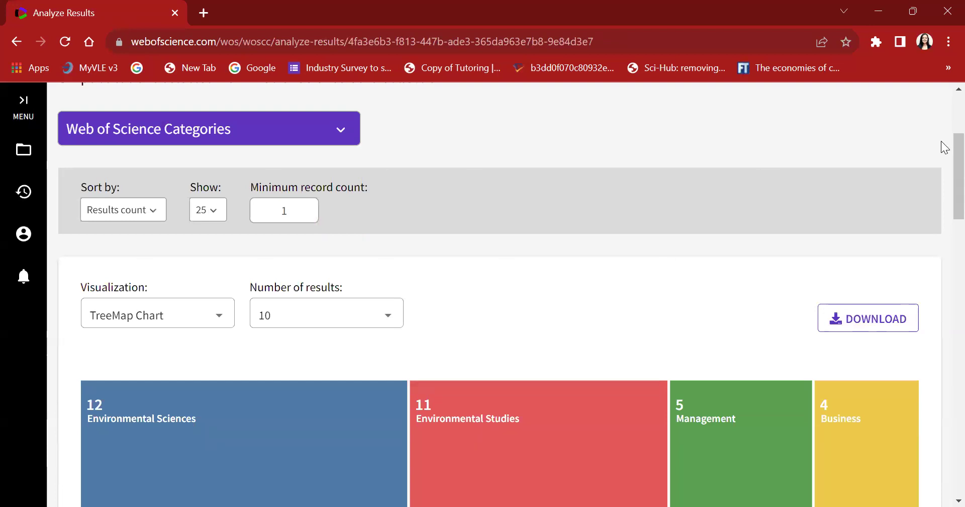
Examine the treemap chart for the subject categories and their publication counts.
{"action": "scroll", "coordinate": [944, 141], "scroll_direction": "up", "scroll_amount": 2}
{"action": "scroll", "coordinate": [944, 130], "scroll_direction": "down", "scroll_amount": 5}
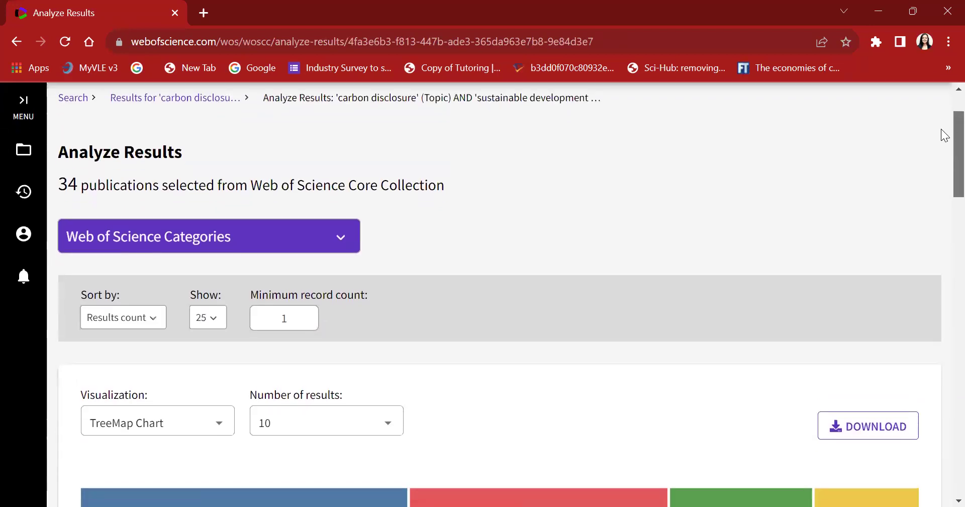
{"action": "scroll", "coordinate": [944, 201], "scroll_direction": "down", "scroll_amount": 1}
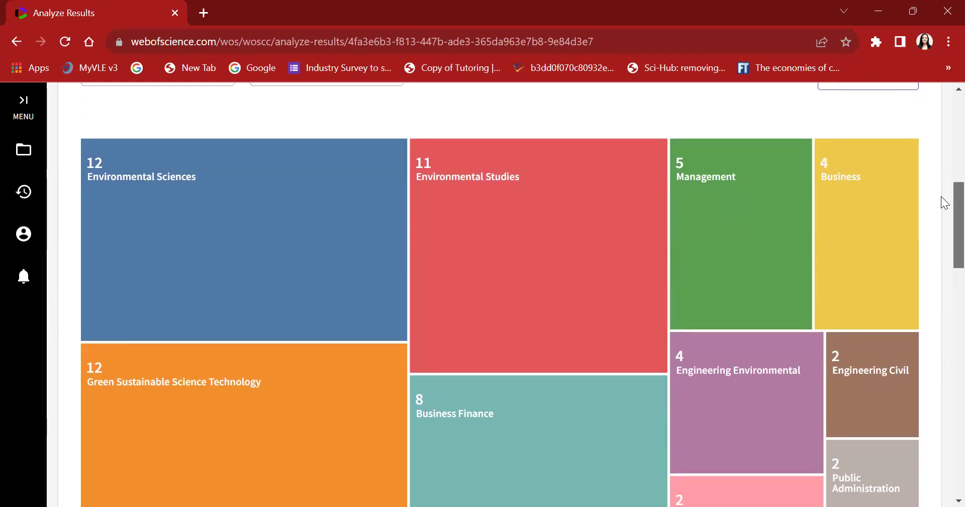
{"action": "scroll", "coordinate": [941, 201], "scroll_direction": "down", "scroll_amount": 1}
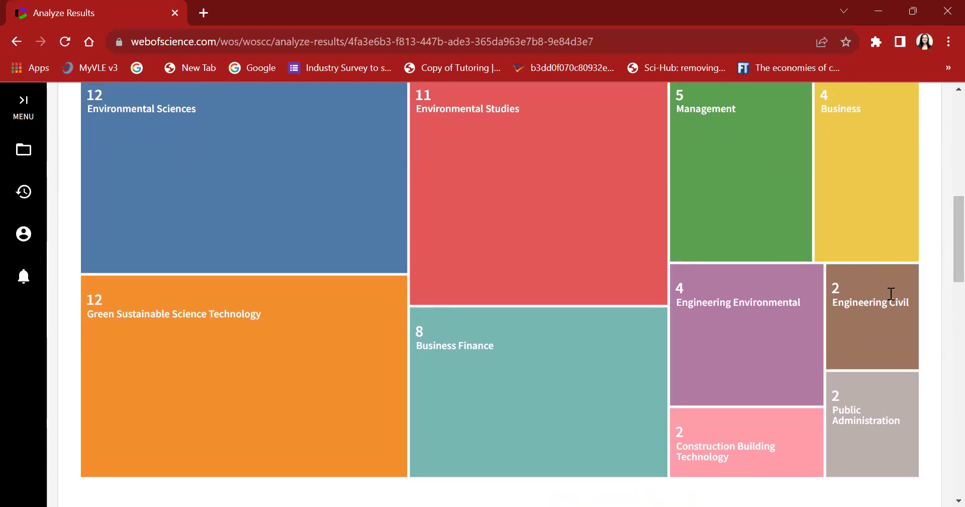
{"action": "scroll", "coordinate": [941, 216], "scroll_direction": "up", "scroll_amount": 5}
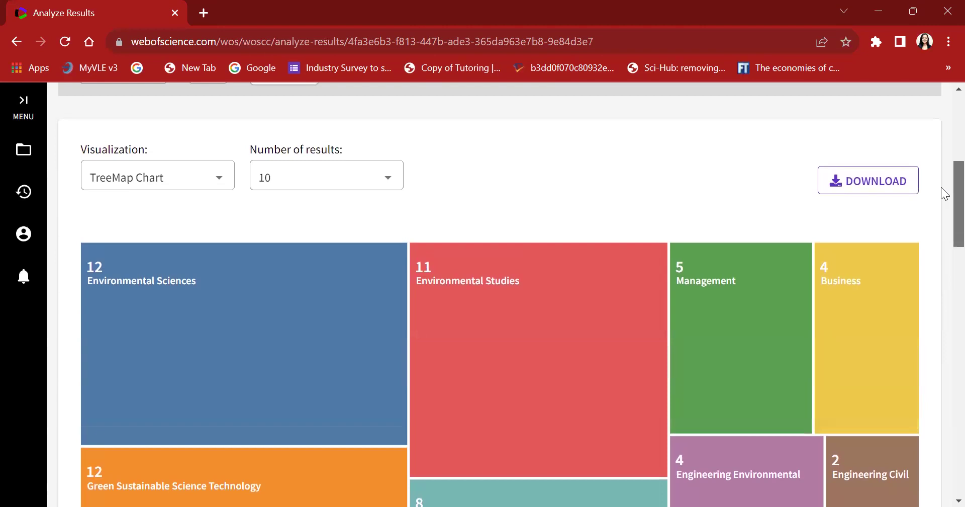
{"action": "scroll", "coordinate": [944, 184], "scroll_direction": "down", "scroll_amount": 4}
{"action": "scroll", "coordinate": [944, 216], "scroll_direction": "up", "scroll_amount": 1}
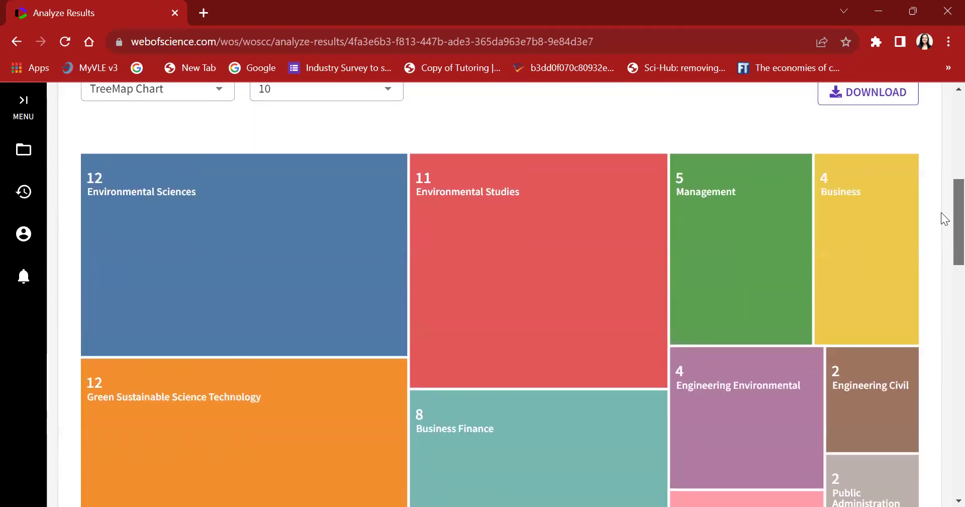
{"action": "scroll", "coordinate": [941, 211], "scroll_direction": "up", "scroll_amount": 5}
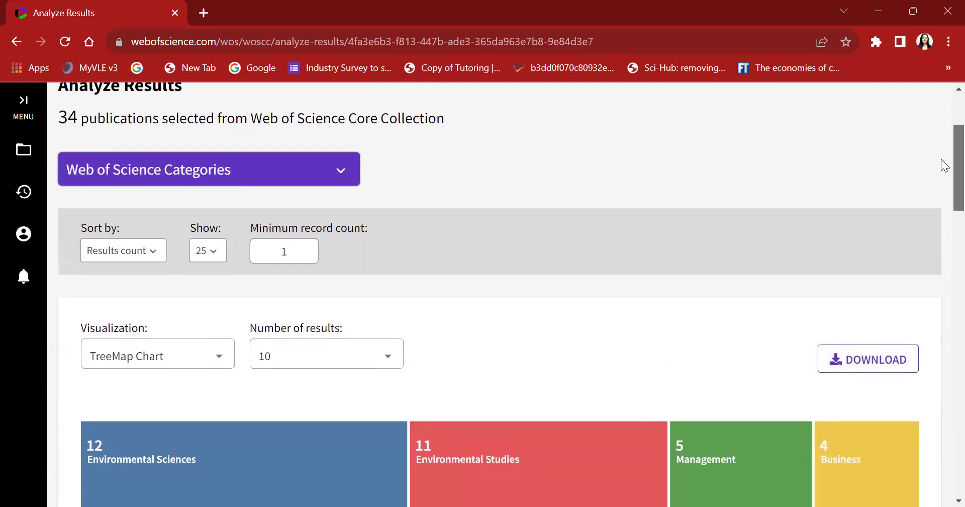
{"action": "scroll", "coordinate": [945, 166], "scroll_direction": "down", "scroll_amount": 8}
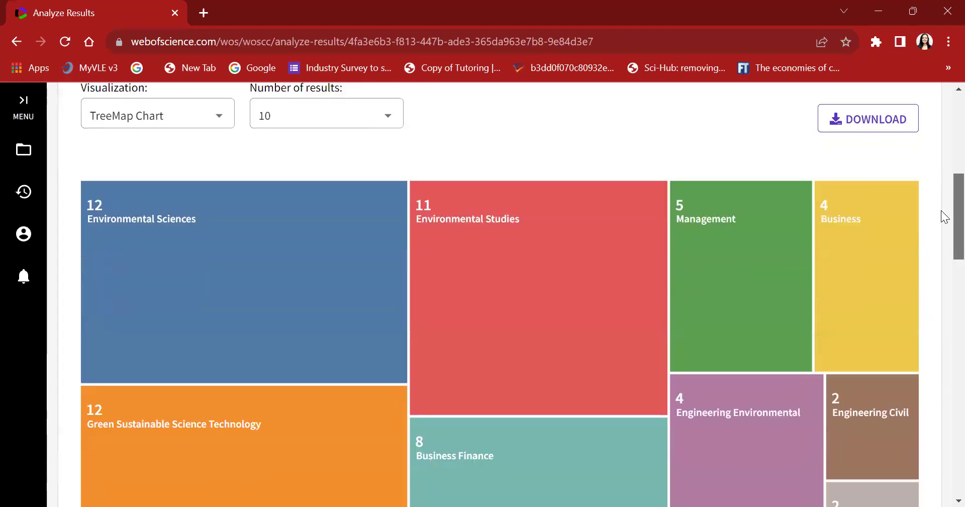
{"action": "scroll", "coordinate": [944, 245], "scroll_direction": "down", "scroll_amount": 2}
{"action": "scroll", "coordinate": [945, 204], "scroll_direction": "up", "scroll_amount": 9}
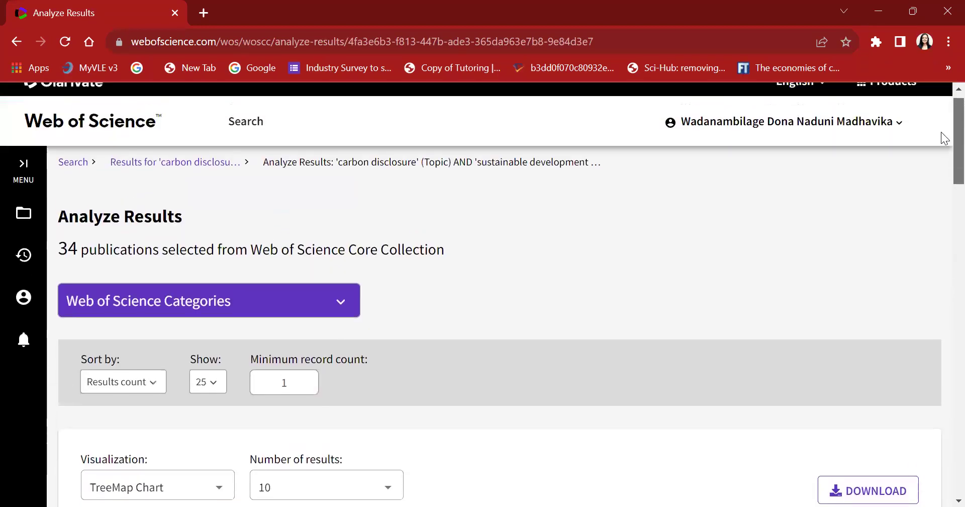
{"action": "left_click", "coordinate": [326, 310]}
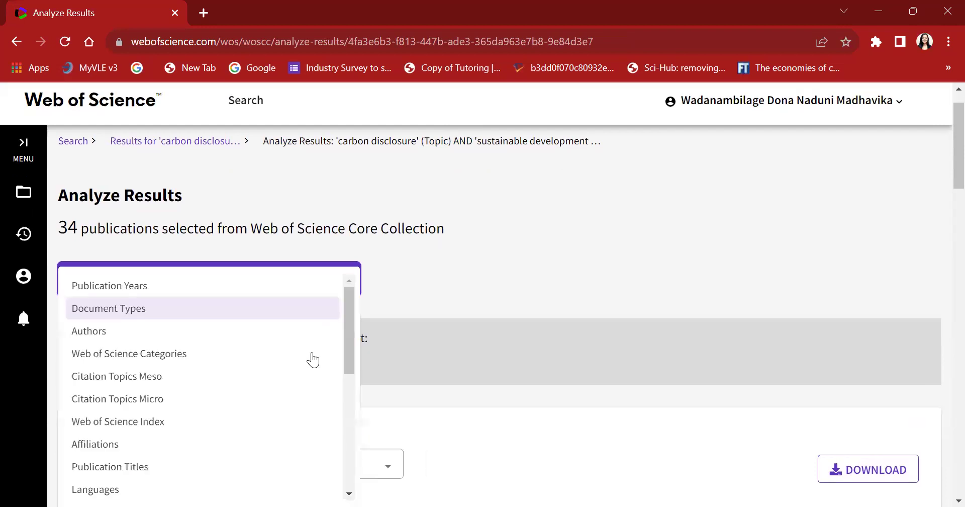
{"action": "left_click_drag", "start_coordinate": [348, 354], "coordinate": [373, 340]}
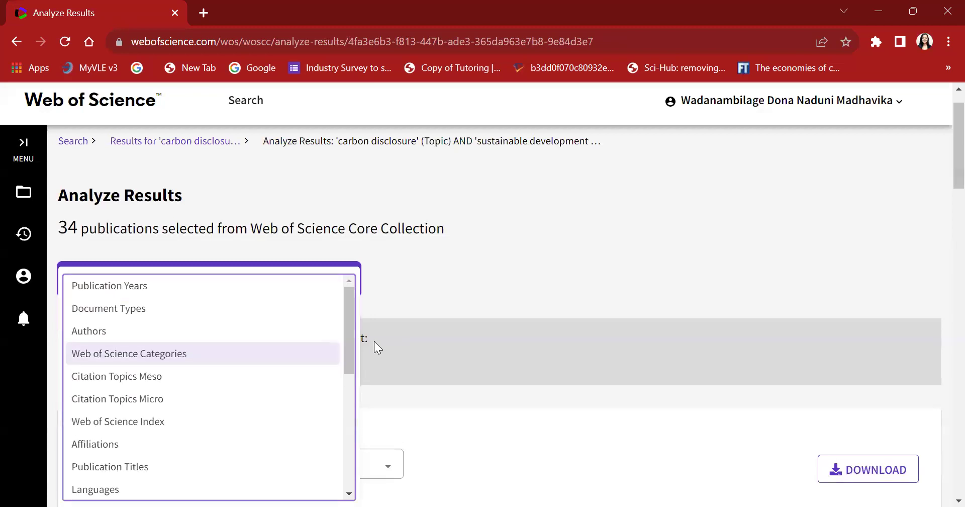
{"action": "left_click", "coordinate": [762, 160]}
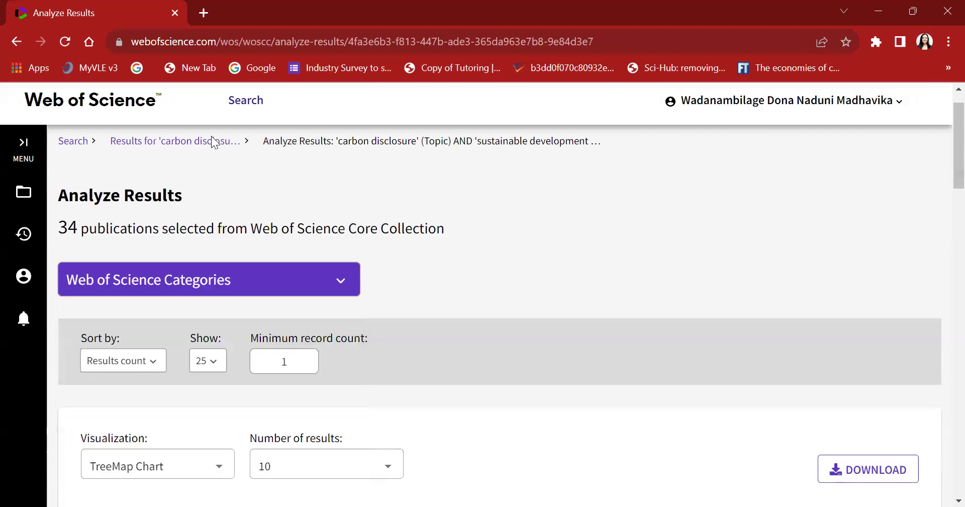
Go back to the search results for the carbon disclosure query and examine the listed articles and refinement filters.
{"action": "left_click", "coordinate": [197, 144]}
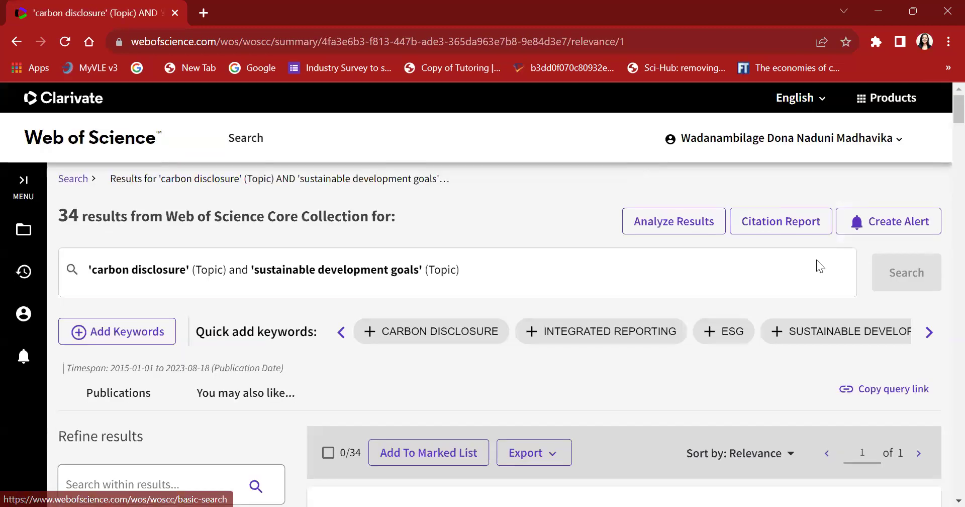
{"action": "scroll", "coordinate": [945, 128], "scroll_direction": "down", "scroll_amount": 2}
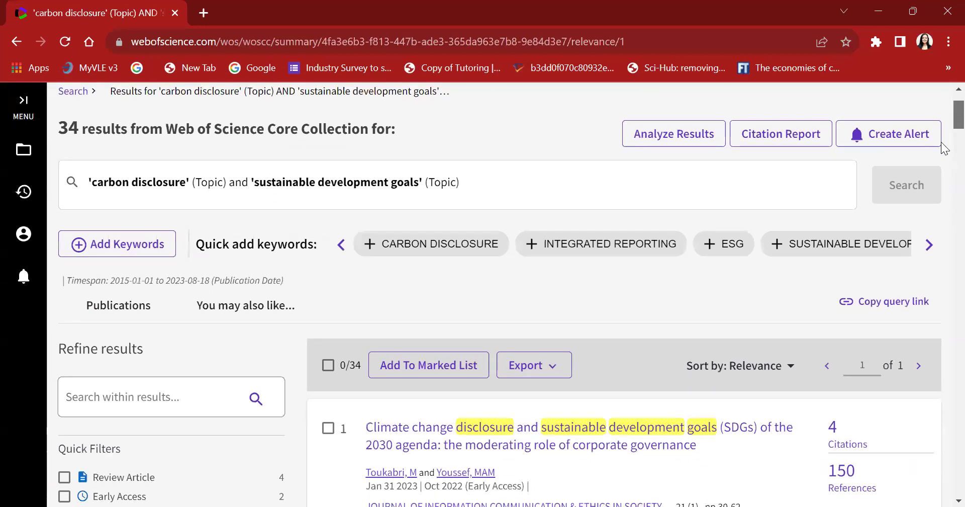
{"action": "scroll", "coordinate": [944, 148], "scroll_direction": "down", "scroll_amount": 7}
{"action": "scroll", "coordinate": [944, 131], "scroll_direction": "up", "scroll_amount": 8}
{"action": "scroll", "coordinate": [944, 130], "scroll_direction": "down", "scroll_amount": 4}
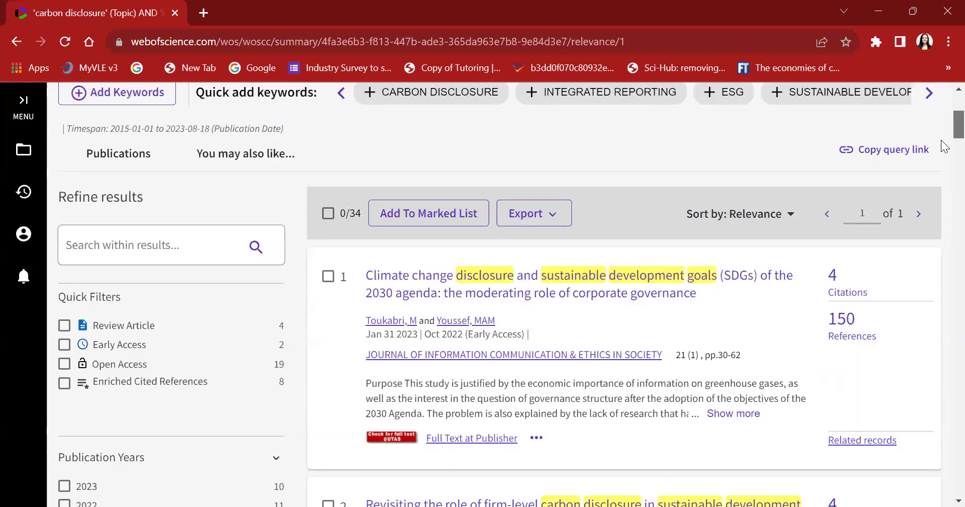
{"action": "scroll", "coordinate": [944, 145], "scroll_direction": "down", "scroll_amount": 6}
{"action": "scroll", "coordinate": [944, 140], "scroll_direction": "up", "scroll_amount": 4}
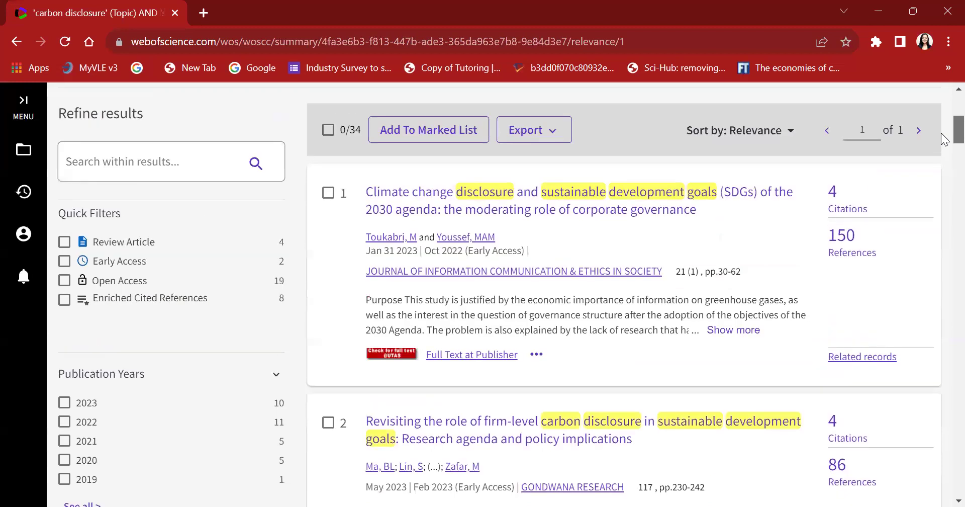
{"action": "scroll", "coordinate": [944, 139], "scroll_direction": "up", "scroll_amount": 3}
{"action": "scroll", "coordinate": [944, 132], "scroll_direction": "up", "scroll_amount": 2}
{"action": "scroll", "coordinate": [944, 145], "scroll_direction": "down", "scroll_amount": 9}
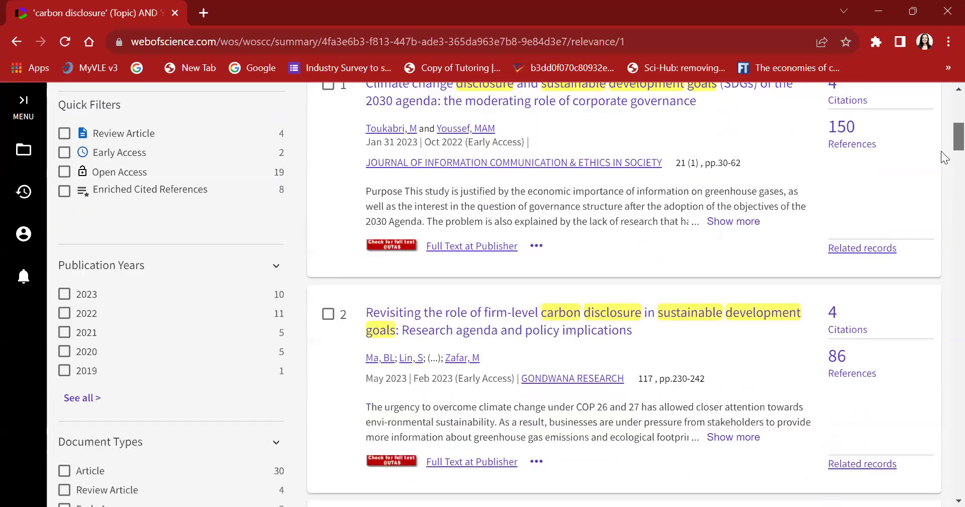
{"action": "scroll", "coordinate": [945, 157], "scroll_direction": "up", "scroll_amount": 4}
{"action": "scroll", "coordinate": [945, 154], "scroll_direction": "down", "scroll_amount": 2}
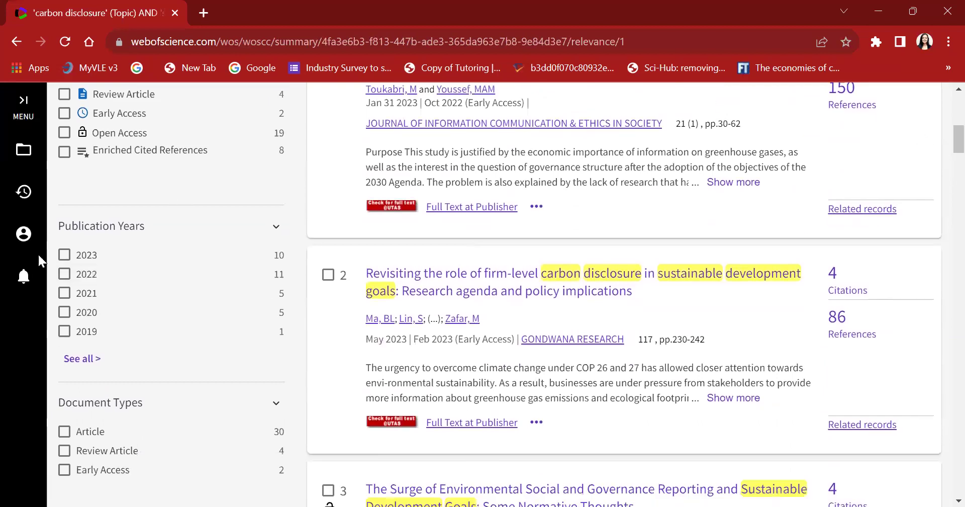
Refine the results to publication year 2023 and remove that filter again.
{"action": "left_click", "coordinate": [65, 256]}
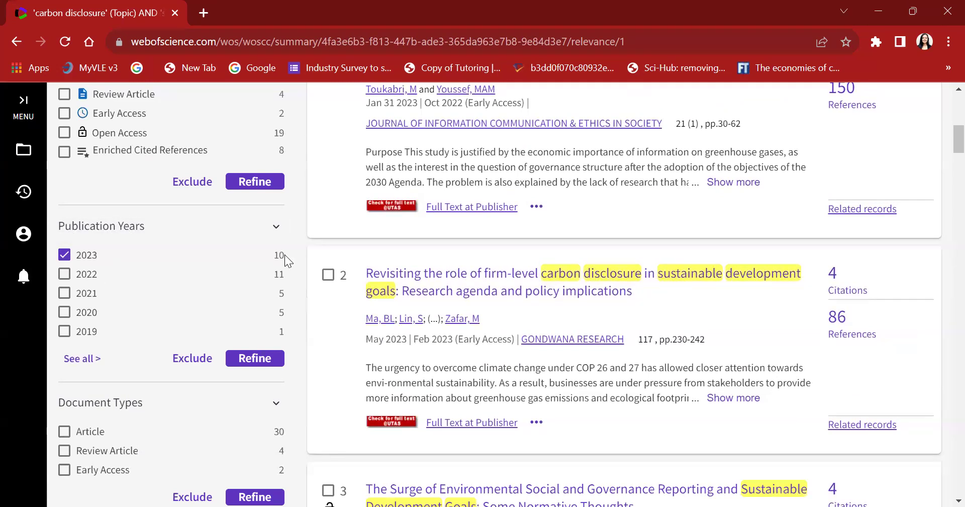
{"action": "left_click", "coordinate": [251, 358]}
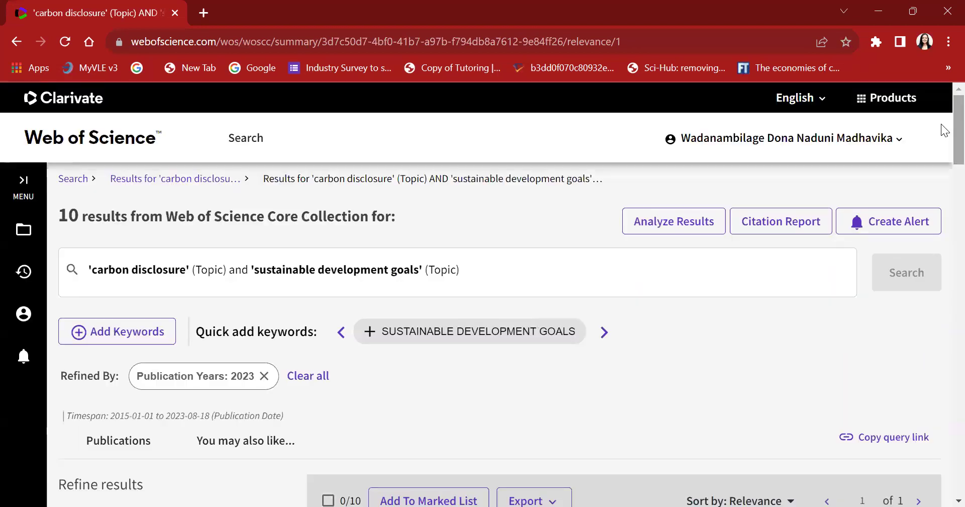
{"action": "mouse_move", "coordinate": [942, 125]}
{"action": "left_mouse_down"}
{"action": "mouse_move", "coordinate": [941, 211]}
{"action": "mouse_move", "coordinate": [943, 128]}
{"action": "left_mouse_up"}
{"action": "scroll", "coordinate": [941, 127], "scroll_direction": "up", "scroll_amount": 2}
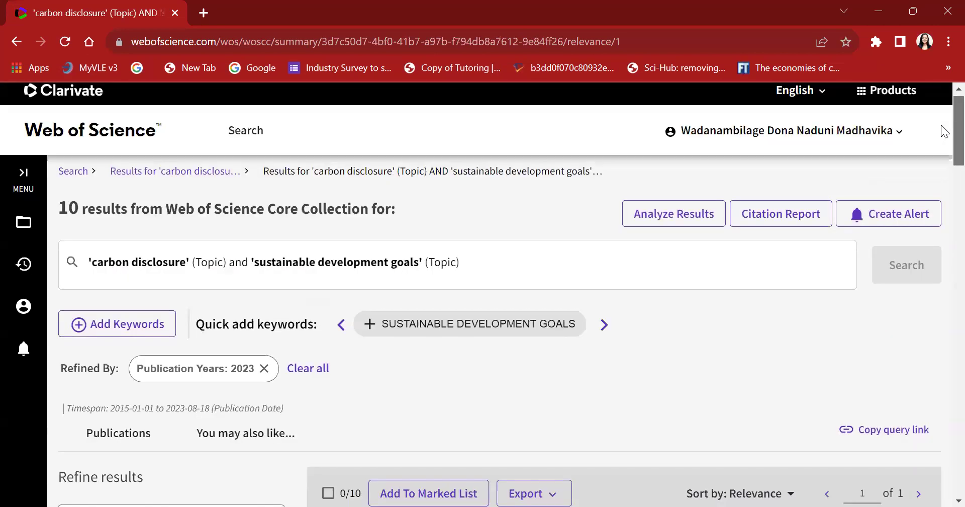
{"action": "left_click", "coordinate": [264, 369]}
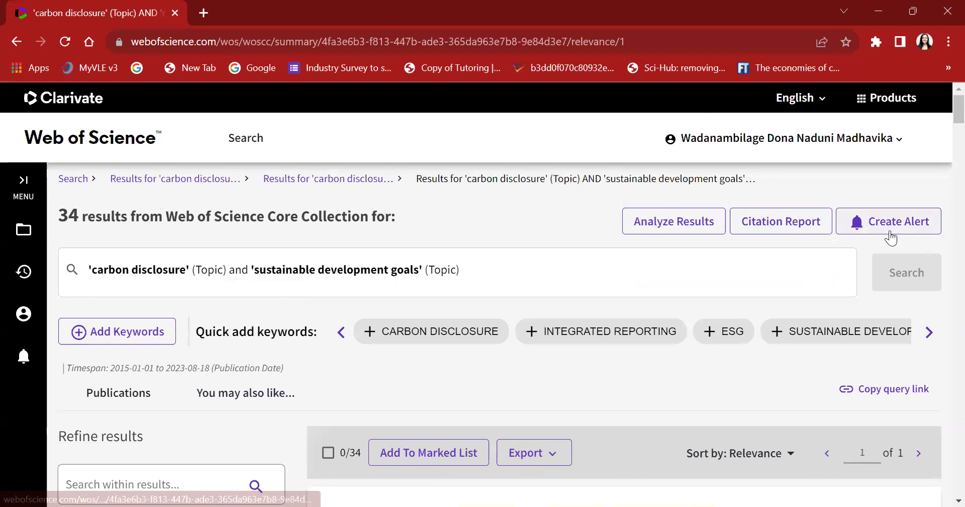
{"action": "left_click_drag", "start_coordinate": [943, 110], "coordinate": [945, 163]}
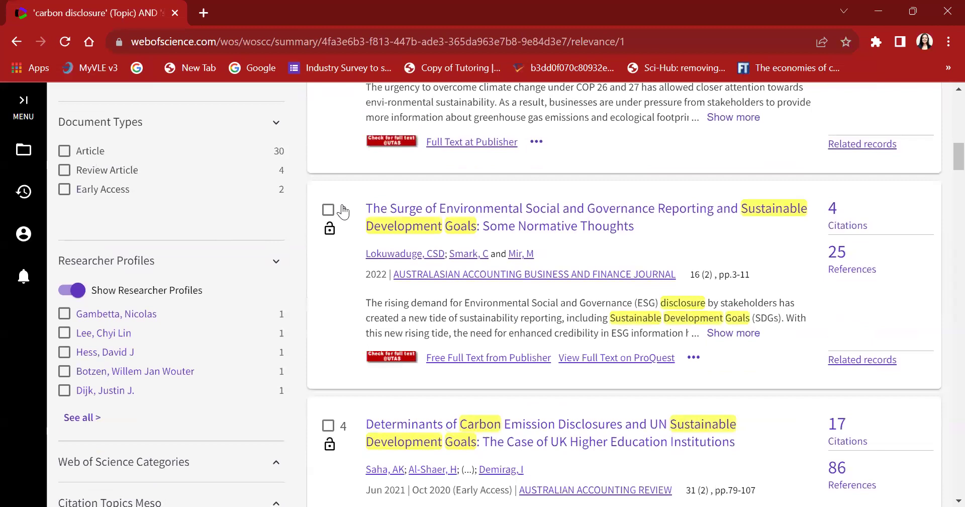
{"action": "left_click", "coordinate": [64, 170]}
{"action": "left_click", "coordinate": [64, 151]}
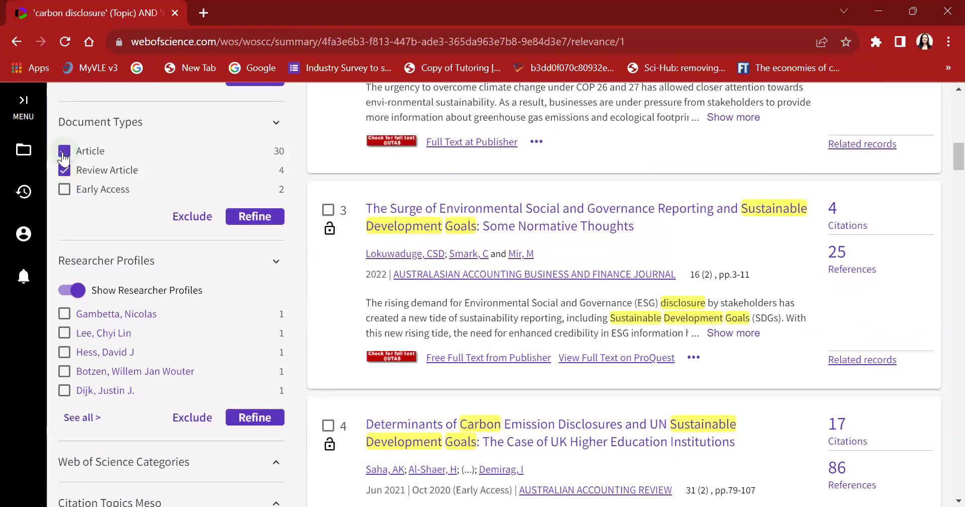
{"action": "left_click", "coordinate": [65, 170]}
{"action": "left_click", "coordinate": [64, 152]}
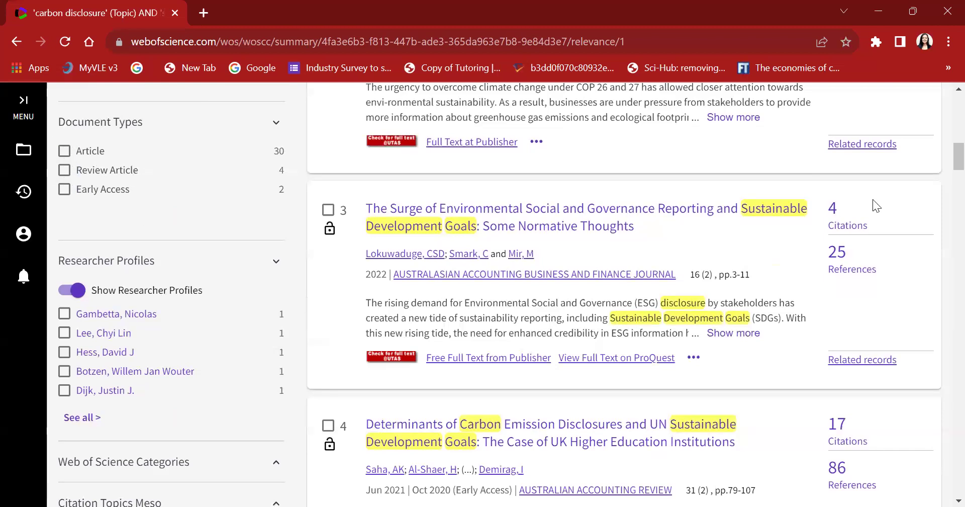
Expand the Languages and Countries/Regions filters and refine the results to publications from Australia.
{"action": "scroll", "coordinate": [944, 171], "scroll_direction": "down", "scroll_amount": 6}
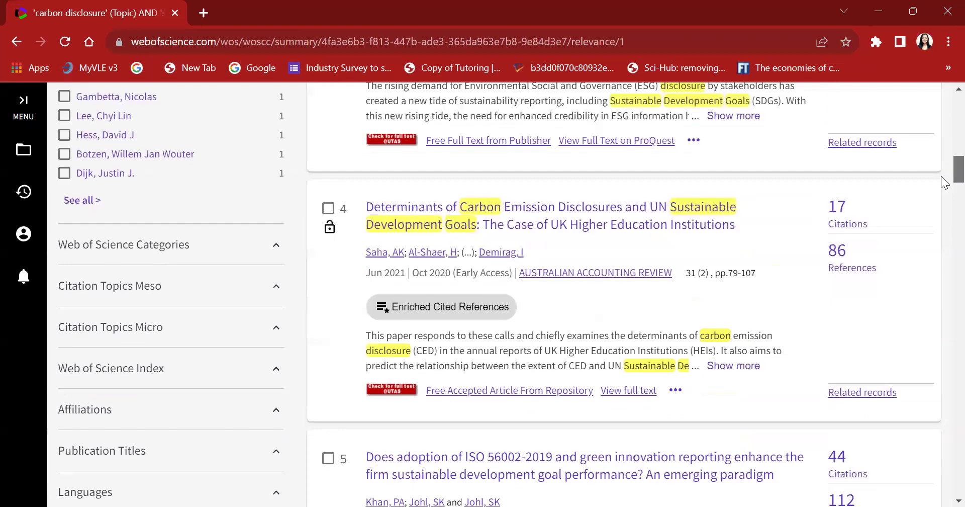
{"action": "scroll", "coordinate": [943, 189], "scroll_direction": "down", "scroll_amount": 4}
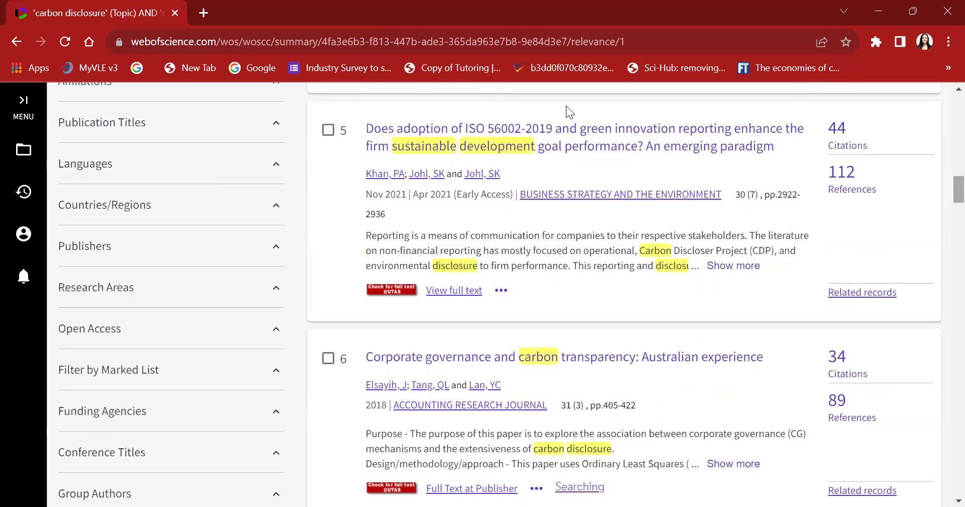
{"action": "left_click", "coordinate": [199, 176]}
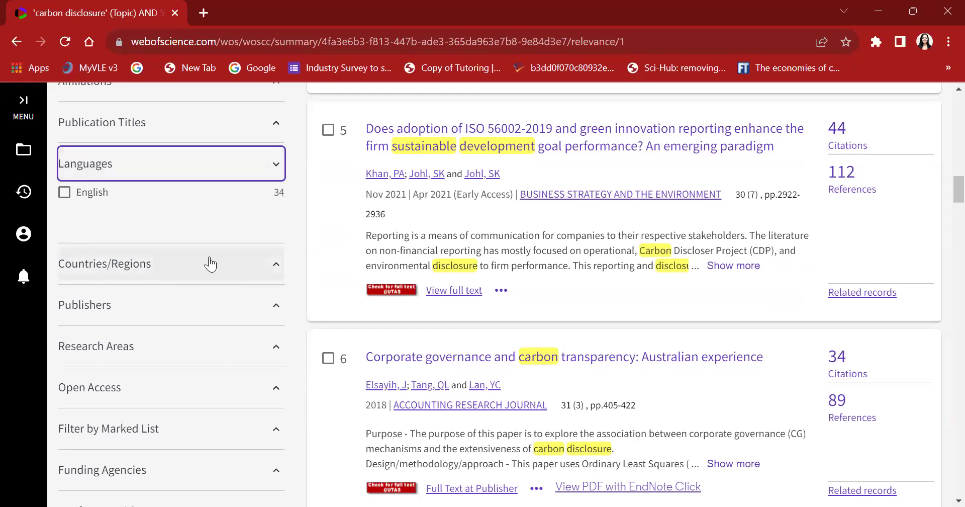
{"action": "left_click", "coordinate": [143, 267]}
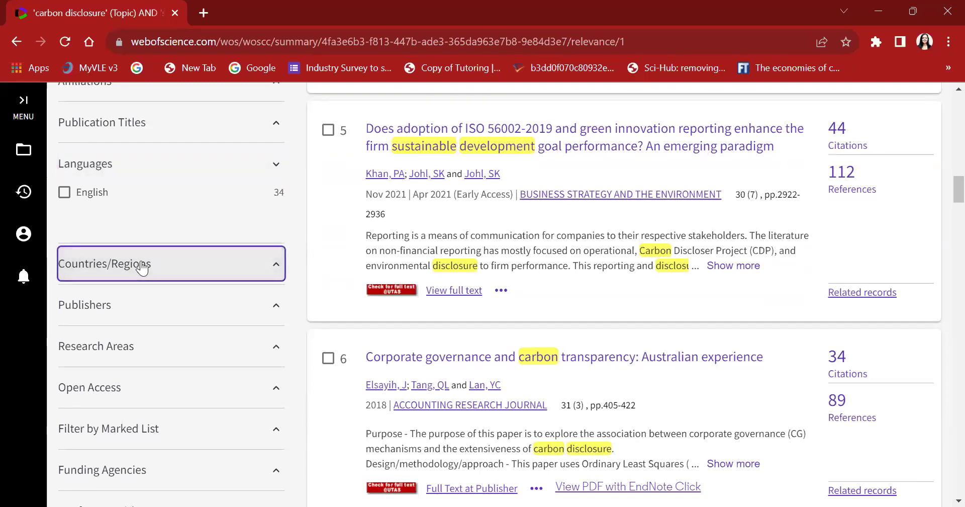
{"action": "left_click", "coordinate": [178, 276]}
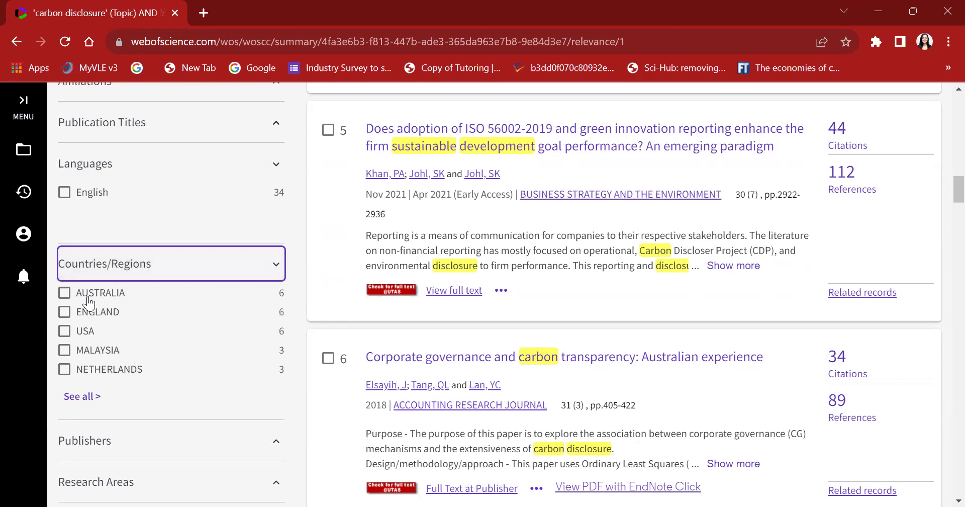
{"action": "left_click", "coordinate": [67, 295]}
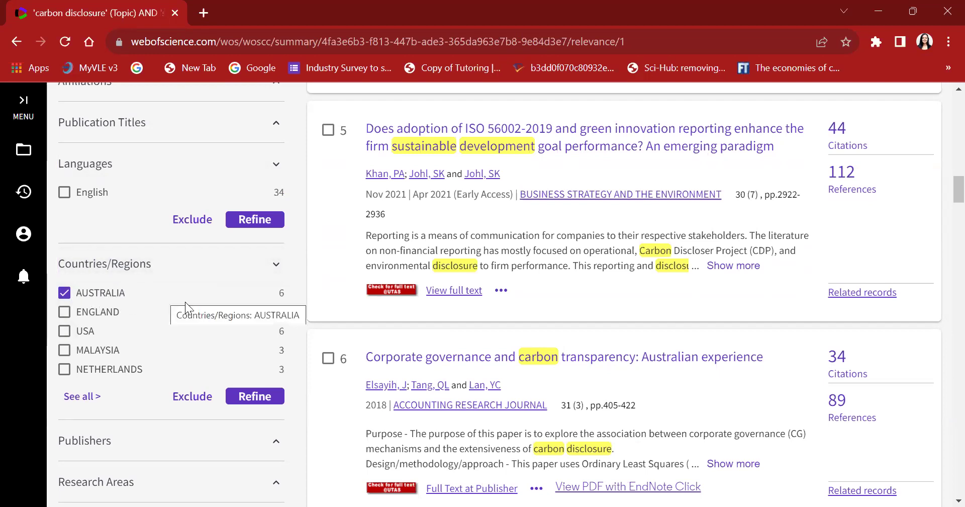
{"action": "left_click", "coordinate": [255, 397]}
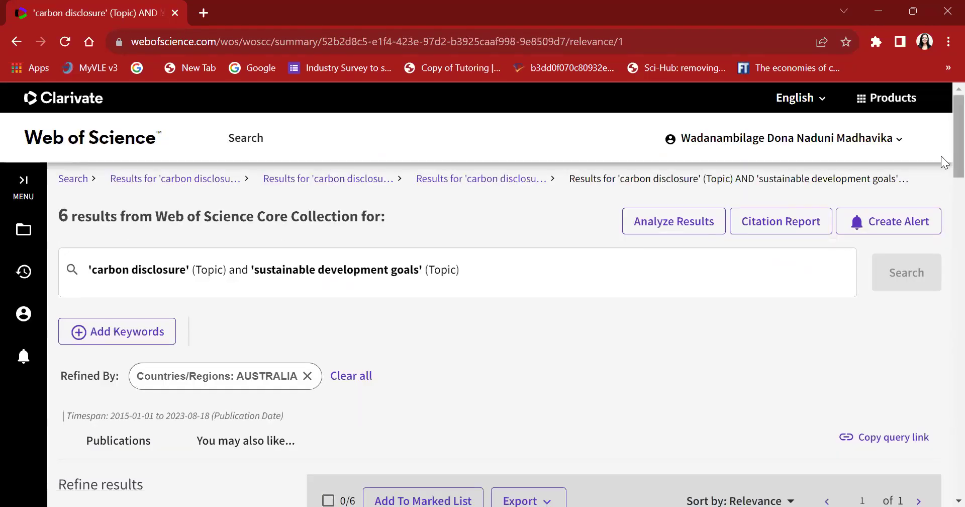
Examine the articles listed for Australia together with the query summary and the remaining refinement filters.
{"action": "left_click_drag", "start_coordinate": [956, 160], "coordinate": [941, 177]}
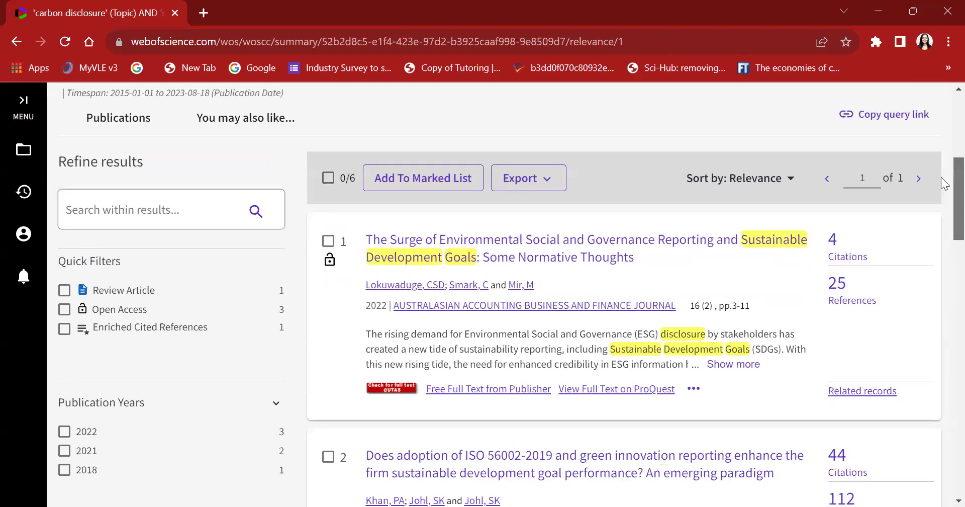
{"action": "scroll", "coordinate": [941, 177], "scroll_direction": "down", "scroll_amount": 12}
{"action": "scroll", "coordinate": [941, 201], "scroll_direction": "up", "scroll_amount": 11}
{"action": "scroll", "coordinate": [945, 249], "scroll_direction": "down", "scroll_amount": 20}
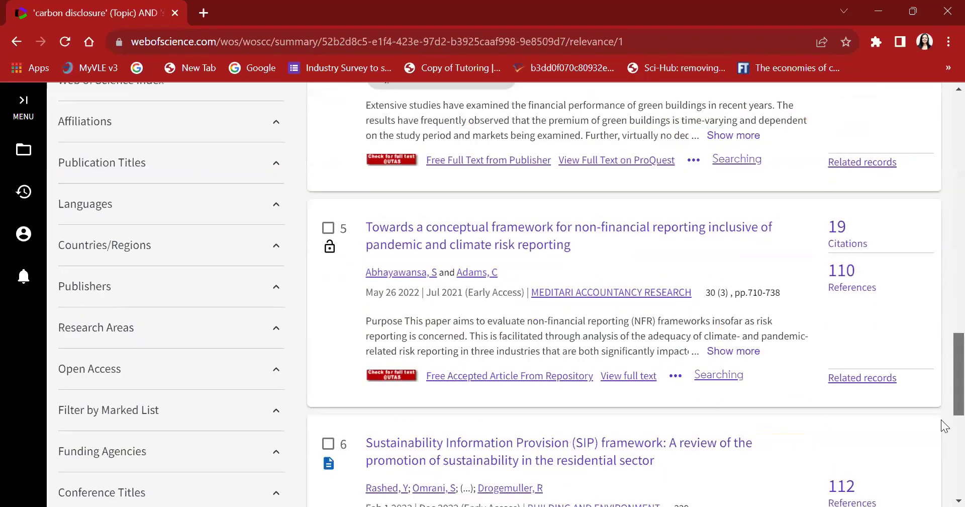
{"action": "scroll", "coordinate": [942, 458], "scroll_direction": "down", "scroll_amount": 2}
{"action": "scroll", "coordinate": [942, 457], "scroll_direction": "up", "scroll_amount": 2}
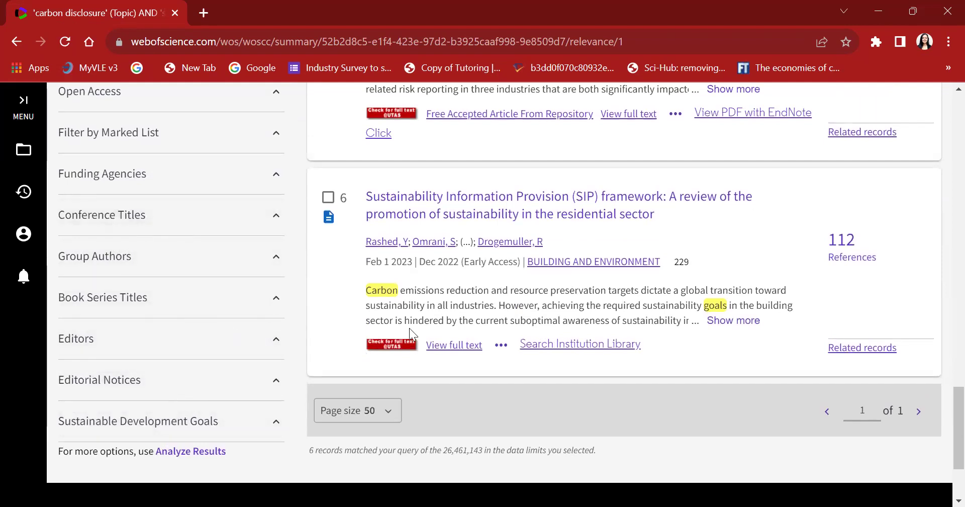
{"action": "scroll", "coordinate": [942, 309], "scroll_direction": "up", "scroll_amount": 20}
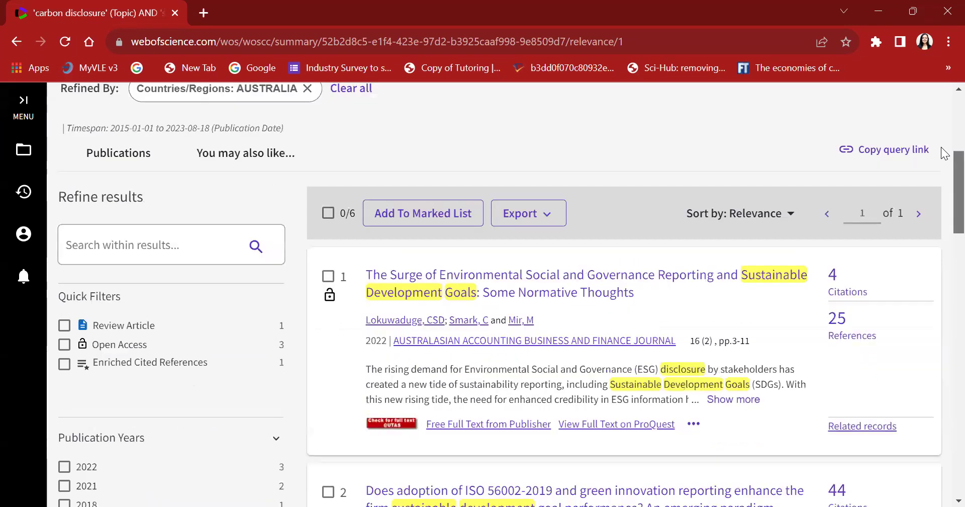
{"action": "scroll", "coordinate": [945, 201], "scroll_direction": "down", "scroll_amount": 4}
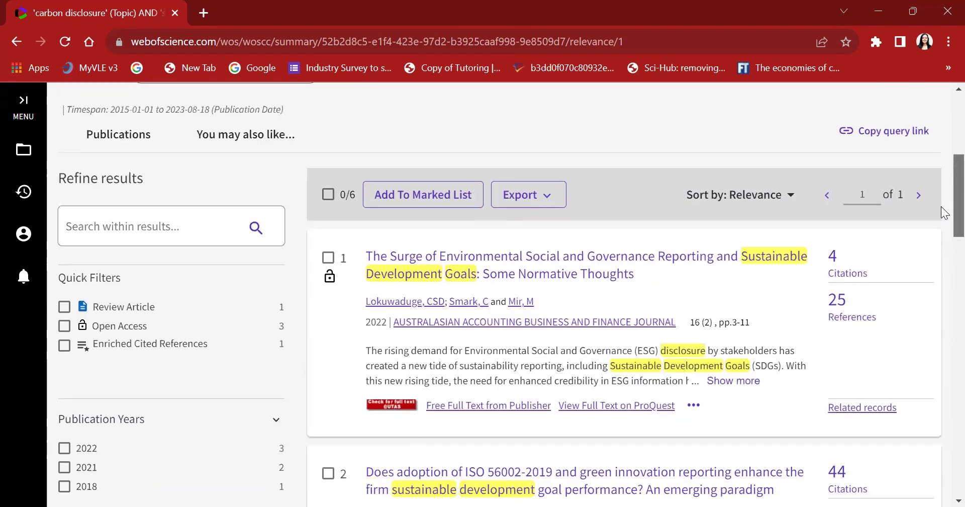
{"action": "scroll", "coordinate": [943, 212], "scroll_direction": "up", "scroll_amount": 4}
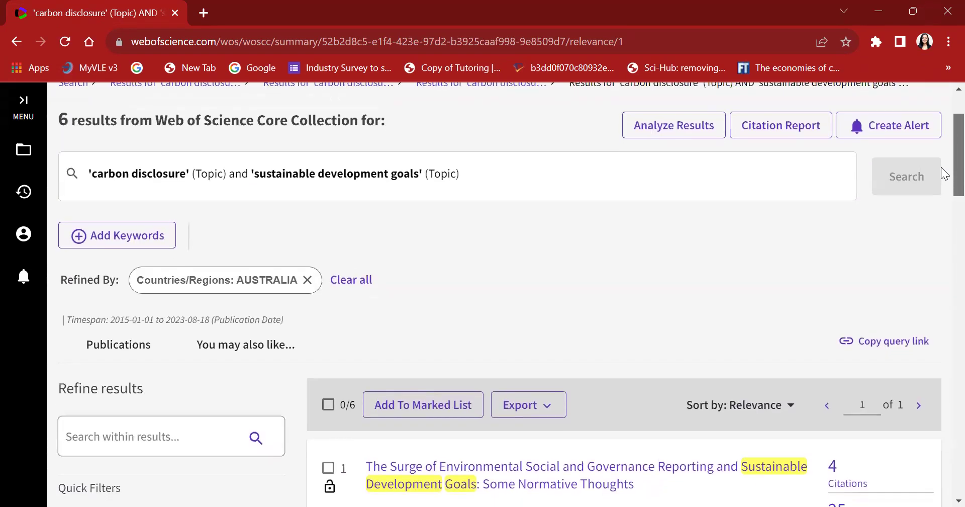
{"action": "scroll", "coordinate": [941, 171], "scroll_direction": "down", "scroll_amount": 1}
{"action": "scroll", "coordinate": [941, 171], "scroll_direction": "up", "scroll_amount": 1}
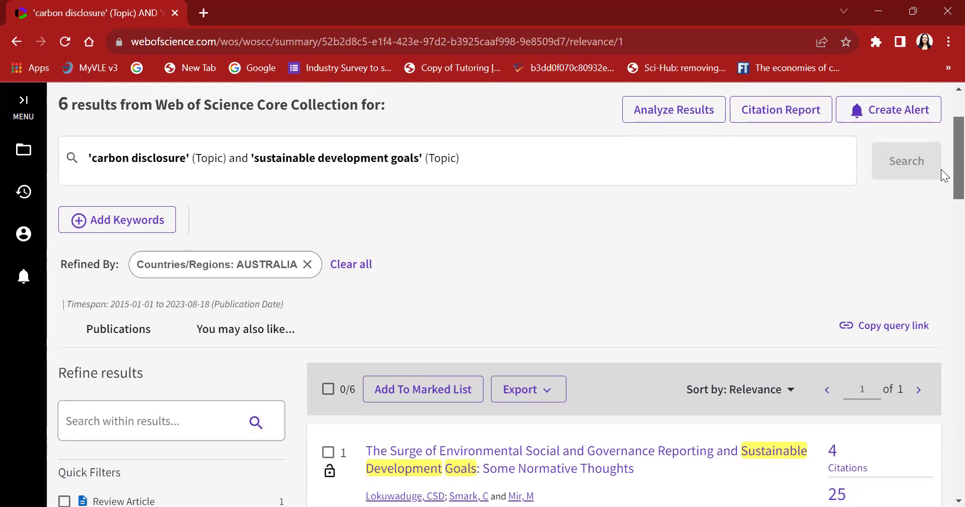
{"action": "scroll", "coordinate": [941, 176], "scroll_direction": "down", "scroll_amount": 1}
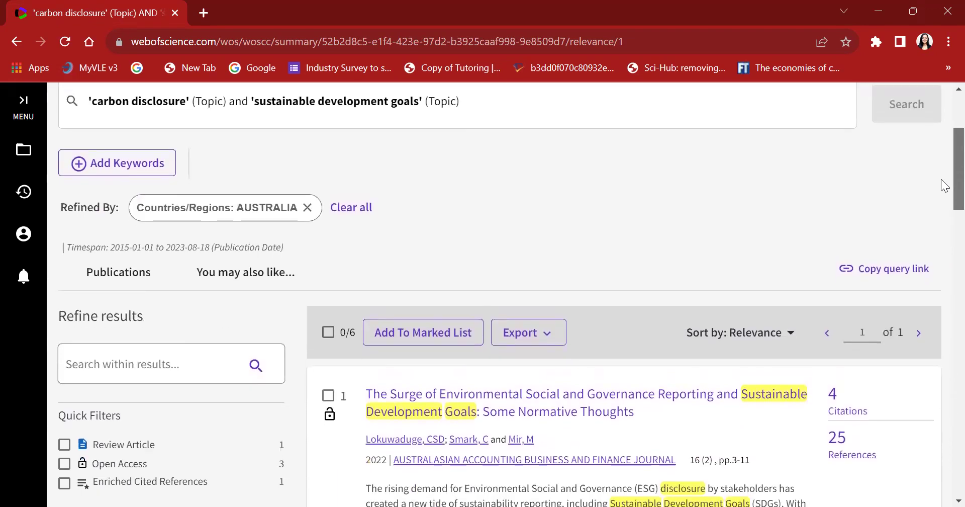
{"action": "scroll", "coordinate": [941, 176], "scroll_direction": "down", "scroll_amount": 2}
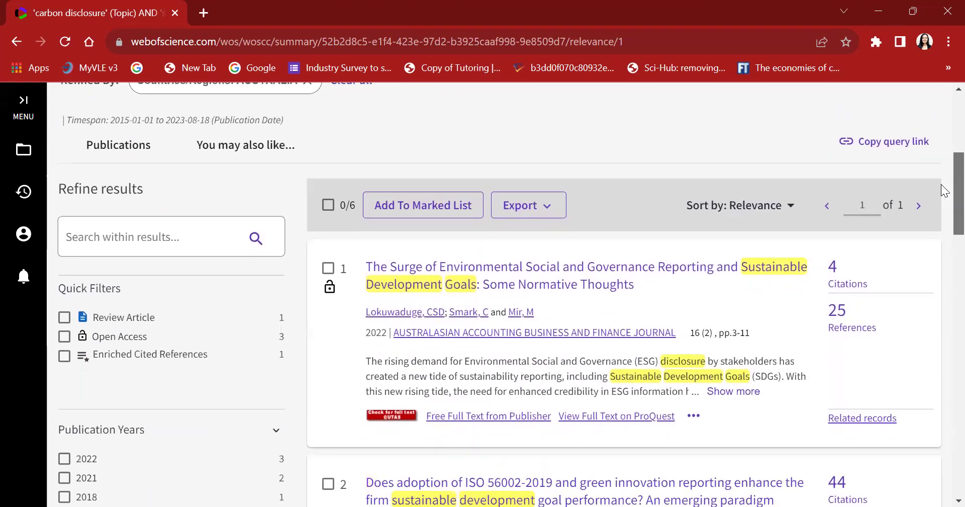
{"action": "scroll", "coordinate": [941, 191], "scroll_direction": "up", "scroll_amount": 3}
{"action": "scroll", "coordinate": [944, 171], "scroll_direction": "up", "scroll_amount": 1}
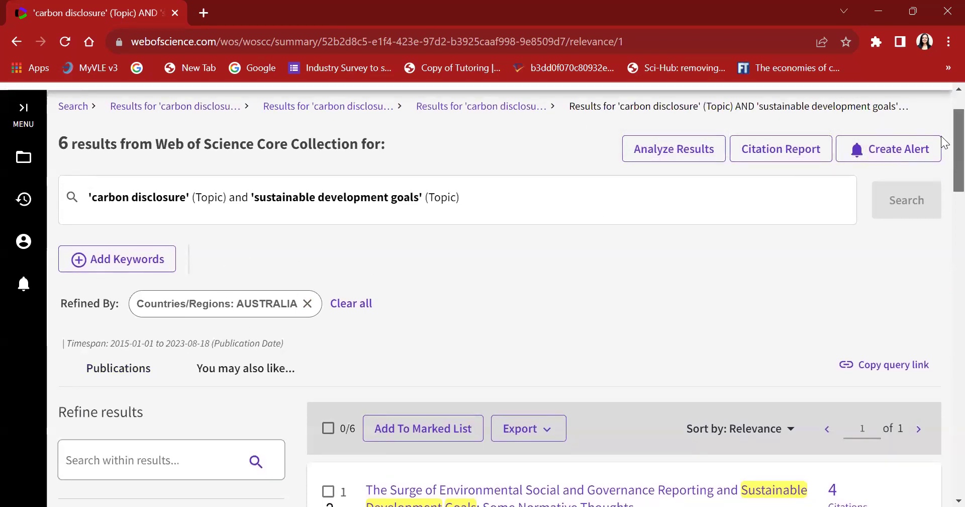
Open the record "The Surge of Environmental Social and Governance Reporting and Sustainable Development Goals" and examine its abstract, keywords, author information and categories.
{"action": "scroll", "coordinate": [942, 179], "scroll_direction": "down", "scroll_amount": 3}
{"action": "scroll", "coordinate": [944, 184], "scroll_direction": "down", "scroll_amount": 2}
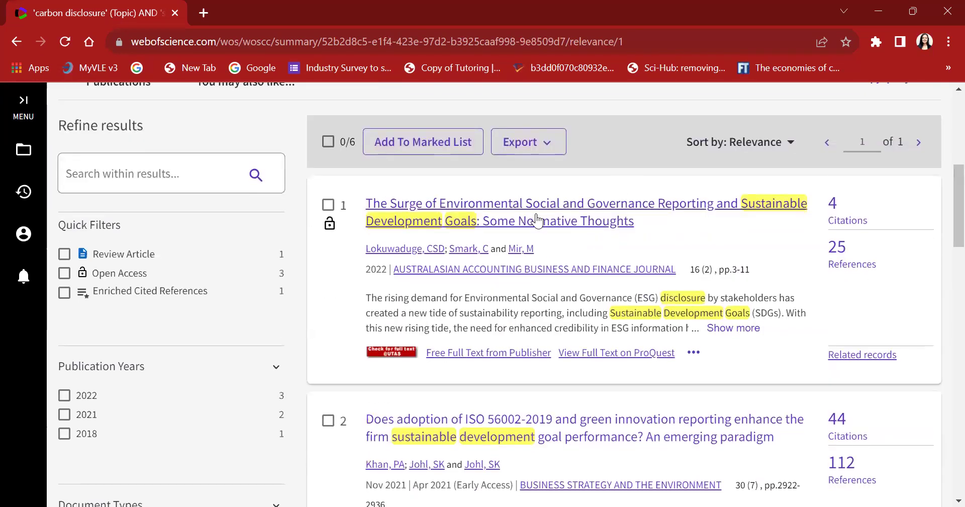
{"action": "left_click", "coordinate": [536, 217]}
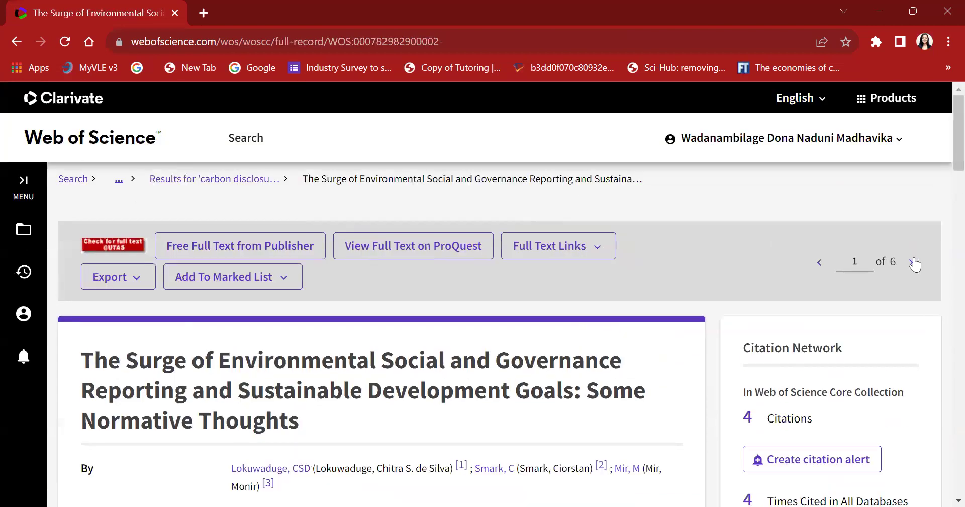
{"action": "scroll", "coordinate": [946, 160], "scroll_direction": "down", "scroll_amount": 10}
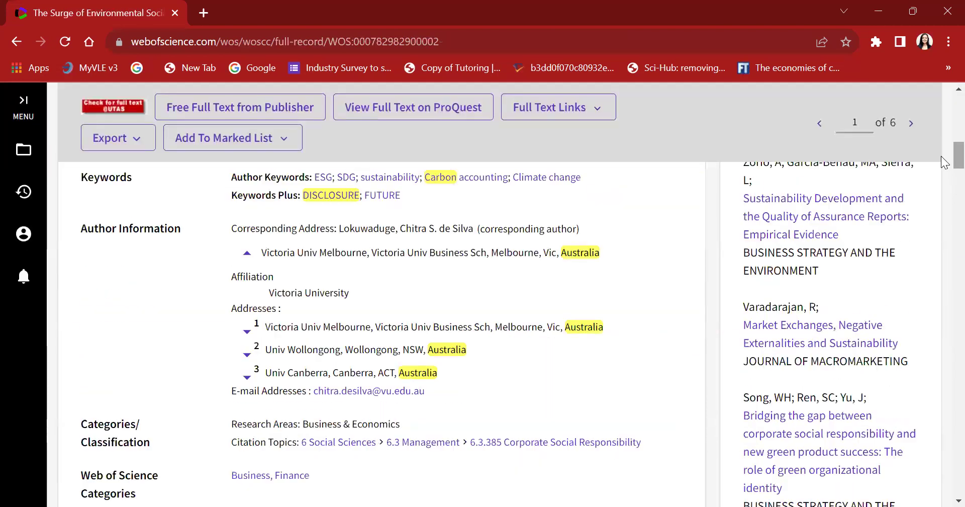
{"action": "scroll", "coordinate": [945, 160], "scroll_direction": "up", "scroll_amount": 10}
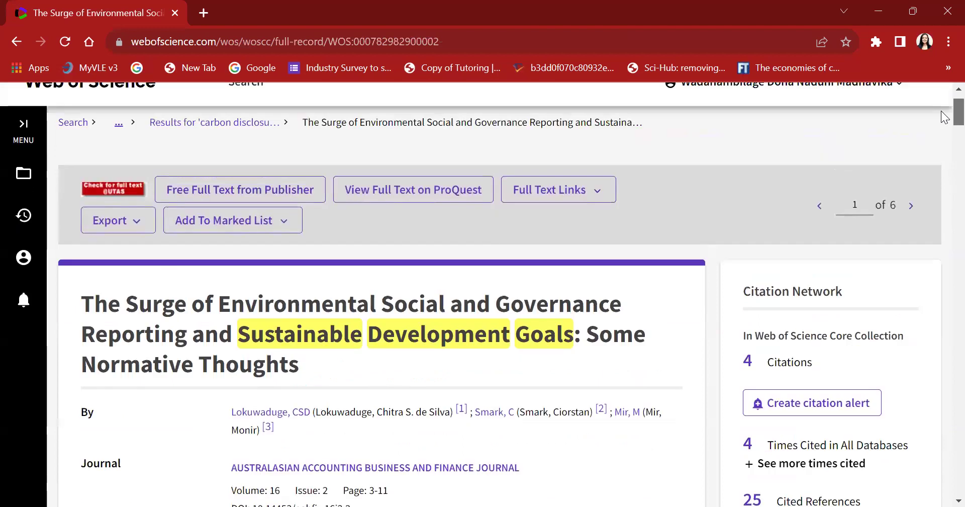
{"action": "scroll", "coordinate": [945, 118], "scroll_direction": "down", "scroll_amount": 5}
{"action": "scroll", "coordinate": [945, 119], "scroll_direction": "up", "scroll_amount": 4}
{"action": "scroll", "coordinate": [945, 126], "scroll_direction": "down", "scroll_amount": 2}
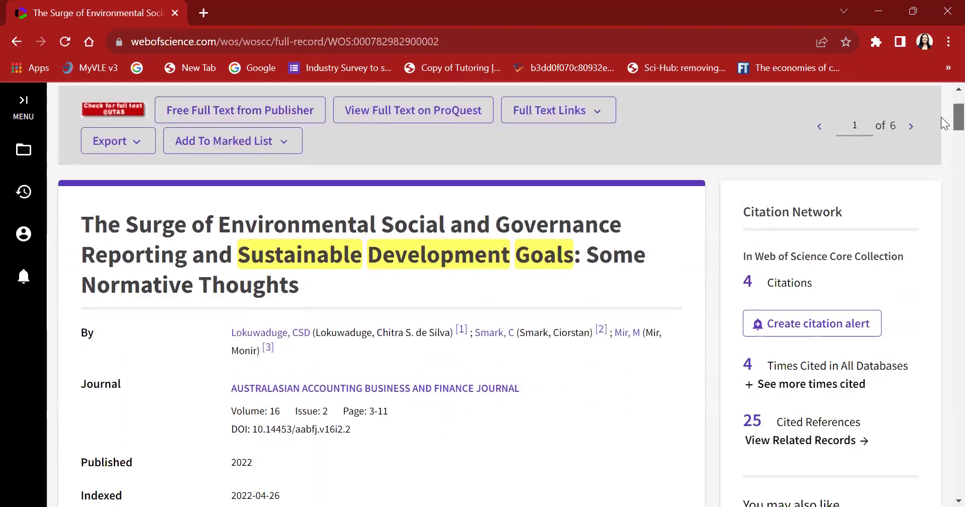
{"action": "scroll", "coordinate": [946, 131], "scroll_direction": "down", "scroll_amount": 2}
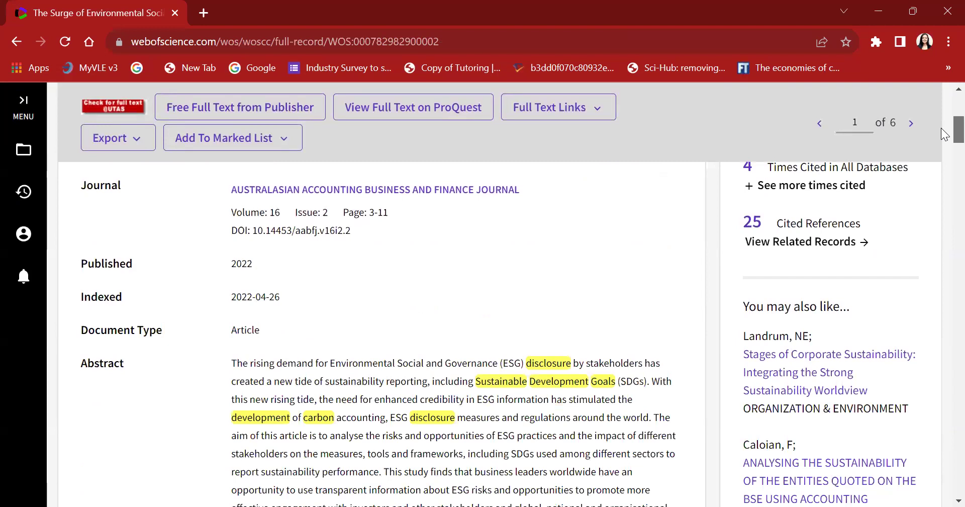
{"action": "scroll", "coordinate": [941, 129], "scroll_direction": "down", "scroll_amount": 1}
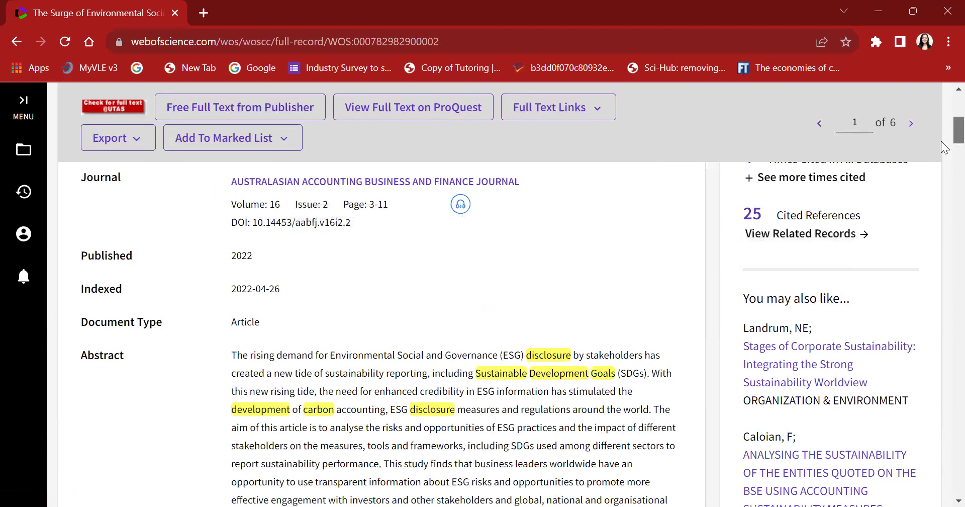
{"action": "scroll", "coordinate": [941, 149], "scroll_direction": "down", "scroll_amount": 5}
{"action": "scroll", "coordinate": [945, 167], "scroll_direction": "down", "scroll_amount": 2}
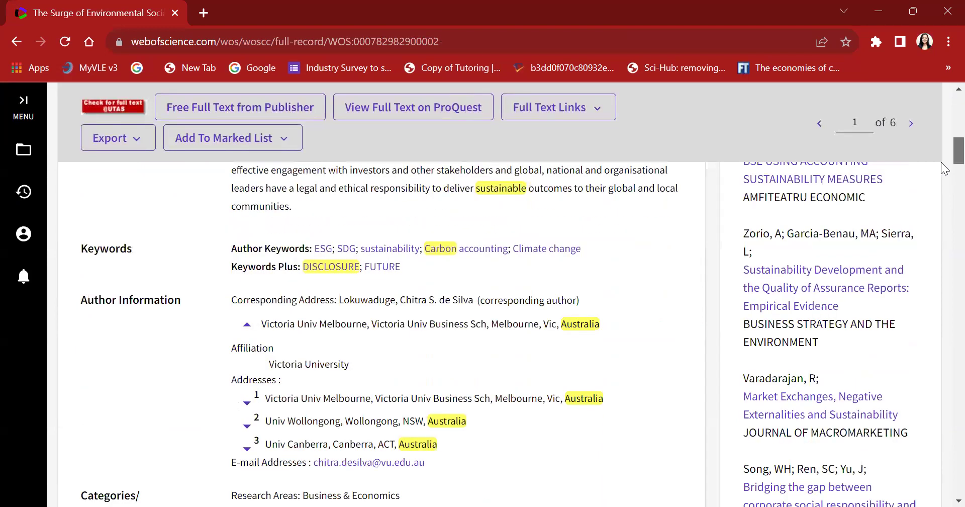
{"action": "scroll", "coordinate": [945, 167], "scroll_direction": "down", "scroll_amount": 1}
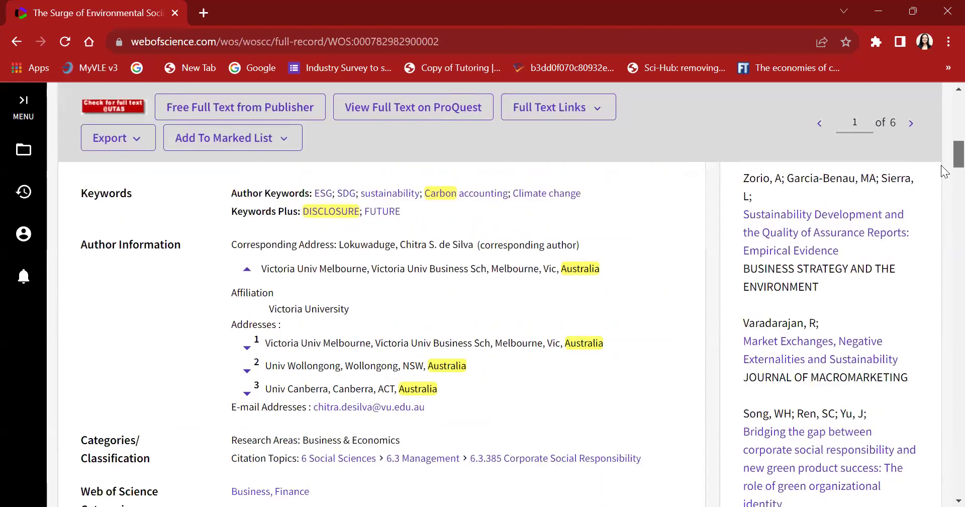
{"action": "scroll", "coordinate": [944, 171], "scroll_direction": "down", "scroll_amount": 1}
{"action": "scroll", "coordinate": [944, 172], "scroll_direction": "down", "scroll_amount": 2}
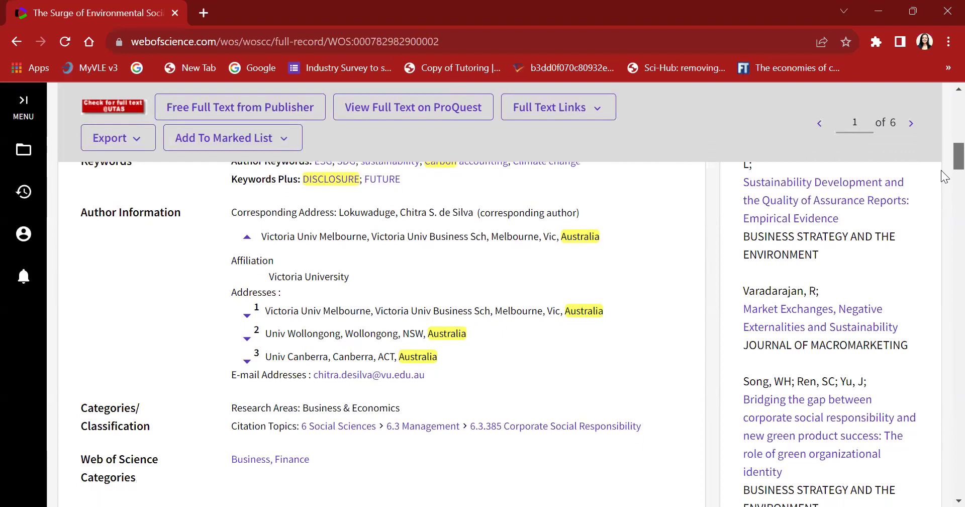
{"action": "scroll", "coordinate": [945, 180], "scroll_direction": "down", "scroll_amount": 1}
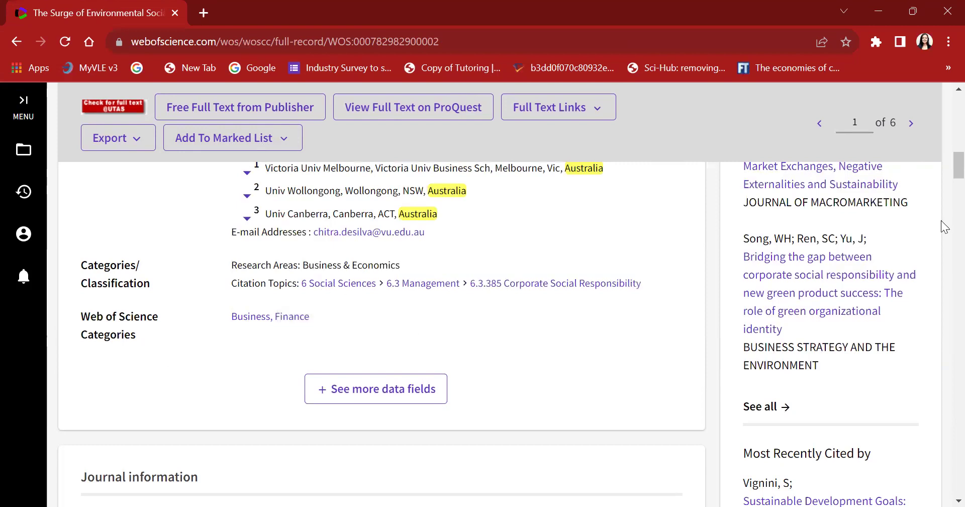
Examine the record's journal information, including the ISSN, publisher, impact factor, research areas and Web of Science categories.
{"action": "scroll", "coordinate": [943, 173], "scroll_direction": "down", "scroll_amount": 6}
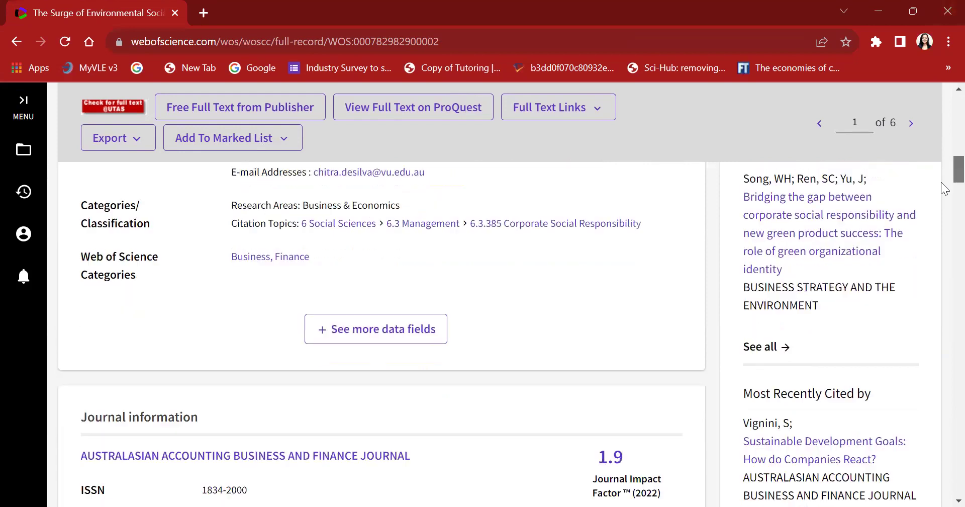
{"action": "scroll", "coordinate": [943, 190], "scroll_direction": "up", "scroll_amount": 2}
{"action": "scroll", "coordinate": [944, 190], "scroll_direction": "down", "scroll_amount": 1}
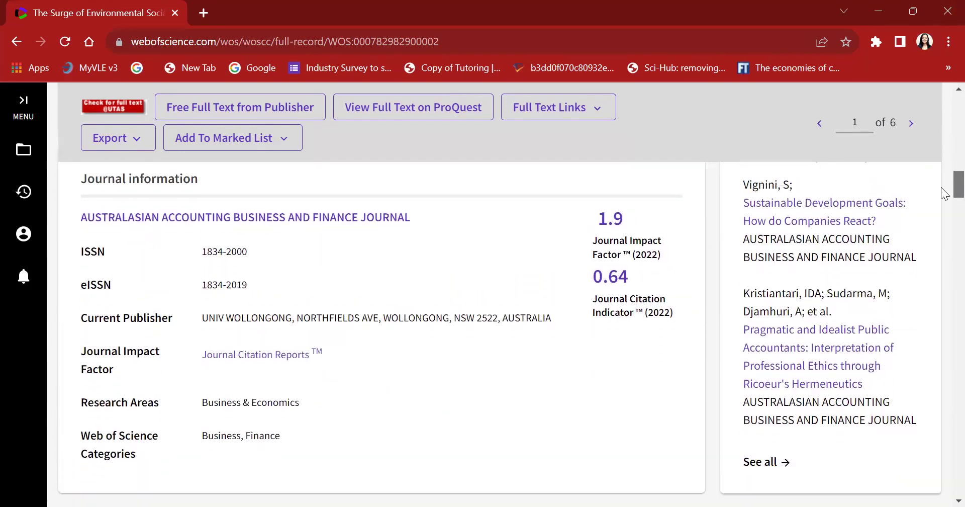
{"action": "scroll", "coordinate": [941, 187], "scroll_direction": "up", "scroll_amount": 10}
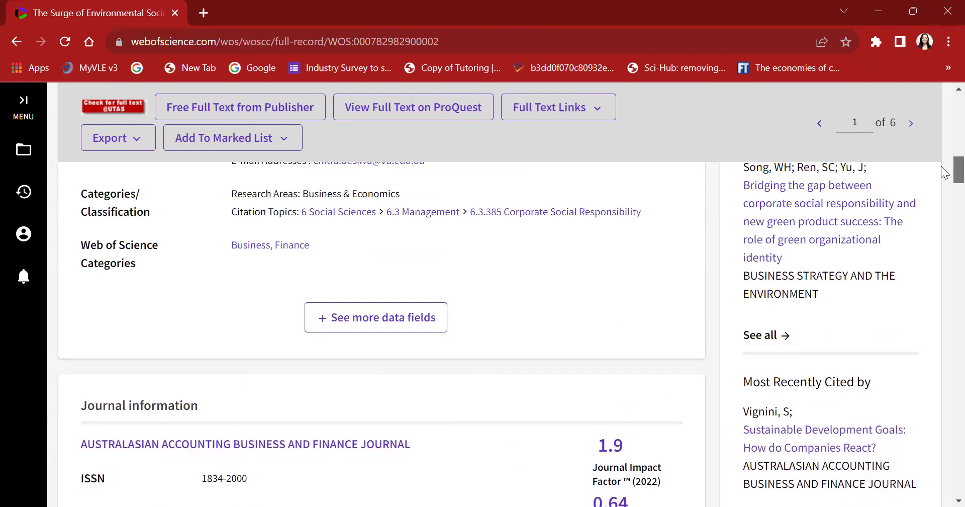
{"action": "scroll", "coordinate": [941, 135], "scroll_direction": "up", "scroll_amount": 7}
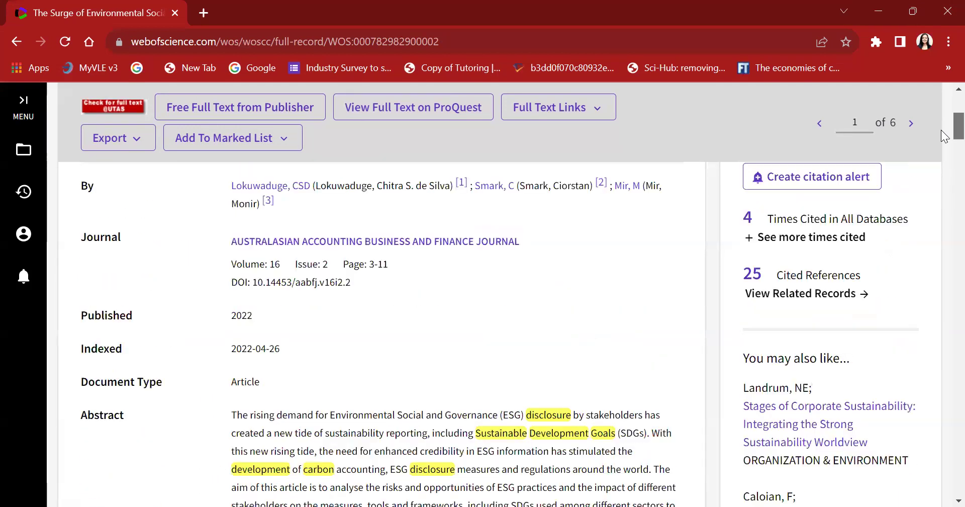
{"action": "scroll", "coordinate": [942, 151], "scroll_direction": "down", "scroll_amount": 8}
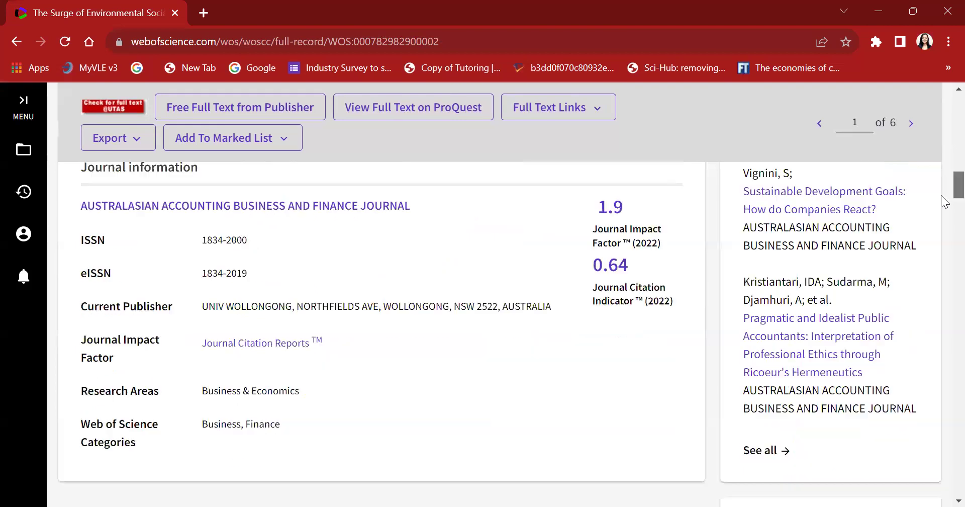
{"action": "scroll", "coordinate": [942, 221], "scroll_direction": "down", "scroll_amount": 4}
{"action": "scroll", "coordinate": [942, 201], "scroll_direction": "up", "scroll_amount": 3}
{"action": "scroll", "coordinate": [943, 196], "scroll_direction": "up", "scroll_amount": 1}
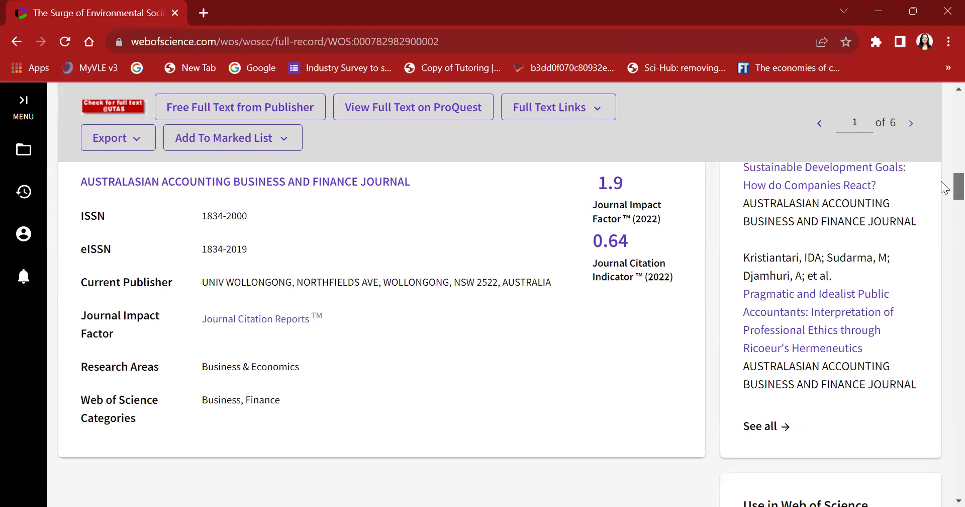
{"action": "scroll", "coordinate": [945, 187], "scroll_direction": "up", "scroll_amount": 5}
{"action": "scroll", "coordinate": [945, 187], "scroll_direction": "down", "scroll_amount": 4}
{"action": "scroll", "coordinate": [945, 187], "scroll_direction": "down", "scroll_amount": 3}
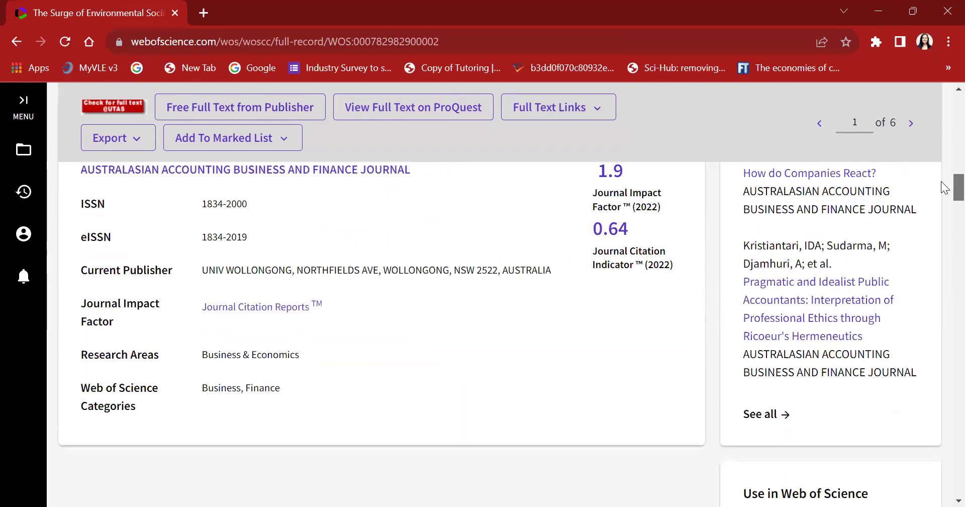
{"action": "scroll", "coordinate": [945, 185], "scroll_direction": "up", "scroll_amount": 2}
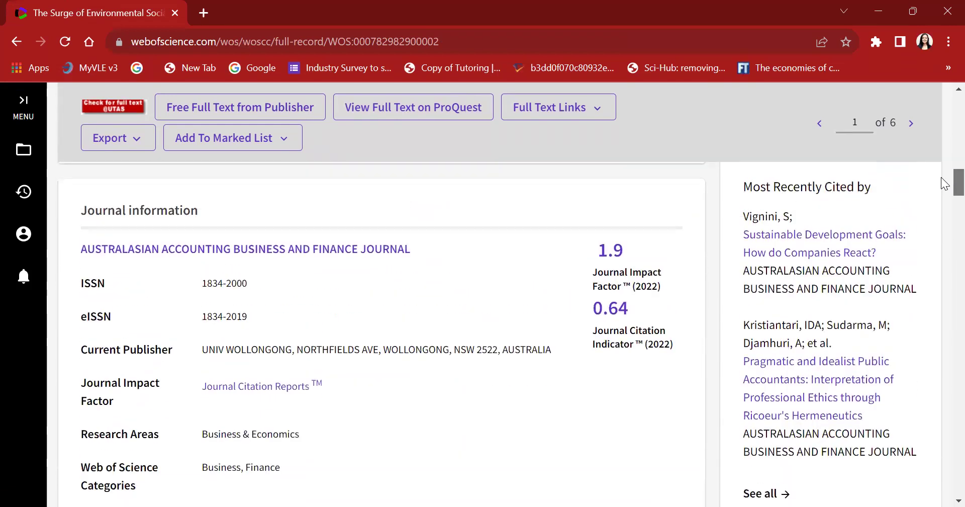
{"action": "scroll", "coordinate": [946, 184], "scroll_direction": "down", "scroll_amount": 1}
Look through the record's cited references, finishing back at the article title.
{"action": "scroll", "coordinate": [944, 184], "scroll_direction": "down", "scroll_amount": 8}
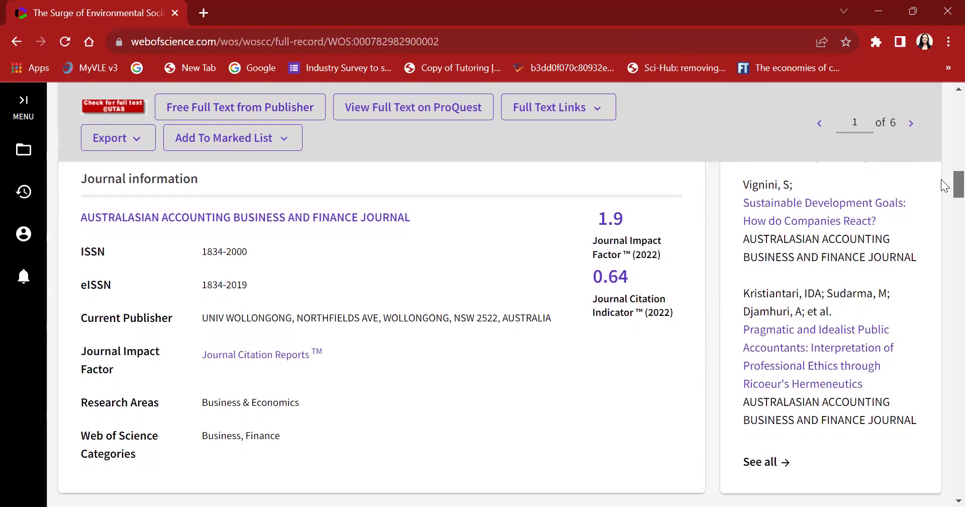
{"action": "scroll", "coordinate": [945, 226], "scroll_direction": "down", "scroll_amount": 6}
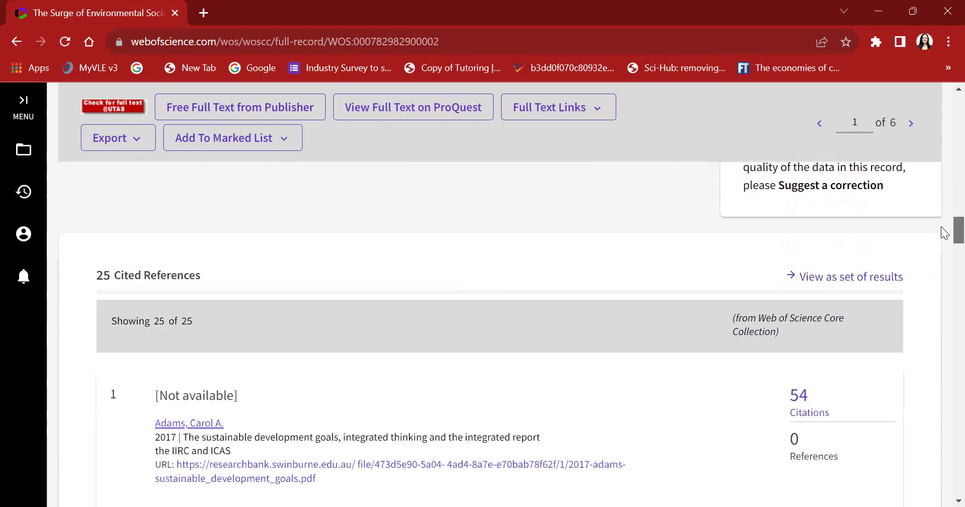
{"action": "scroll", "coordinate": [941, 227], "scroll_direction": "down", "scroll_amount": 5}
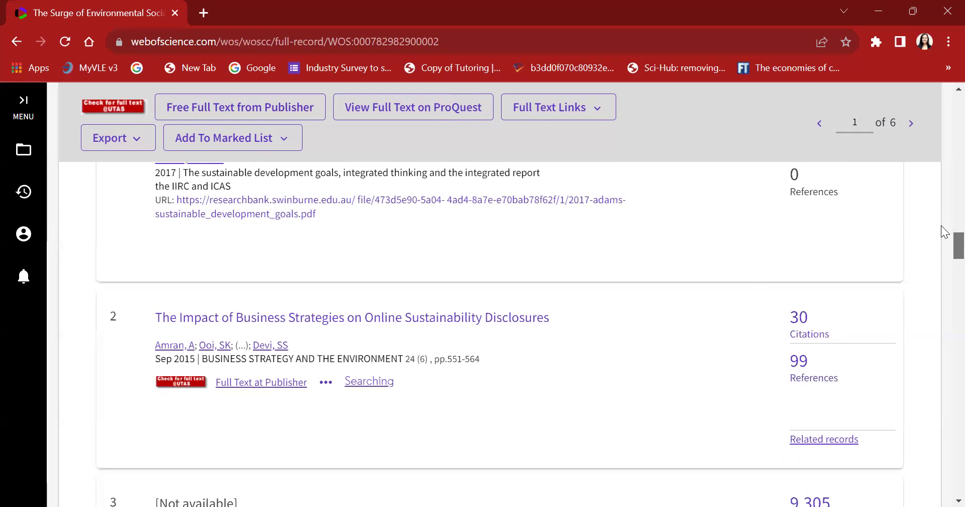
{"action": "scroll", "coordinate": [941, 225], "scroll_direction": "up", "scroll_amount": 19}
{"action": "scroll", "coordinate": [941, 125], "scroll_direction": "up", "scroll_amount": 8}
{"action": "scroll", "coordinate": [942, 106], "scroll_direction": "up", "scroll_amount": 3}
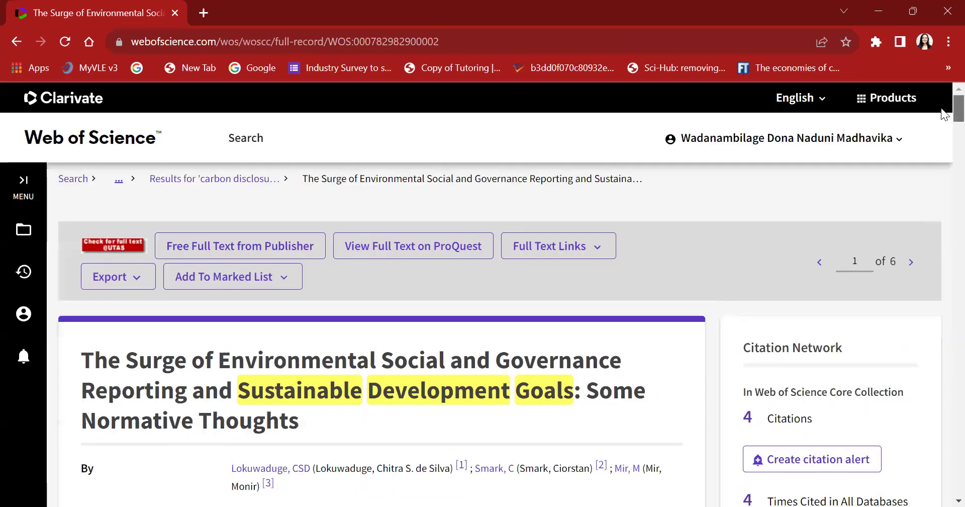
{"action": "scroll", "coordinate": [944, 120], "scroll_direction": "up", "scroll_amount": 3}
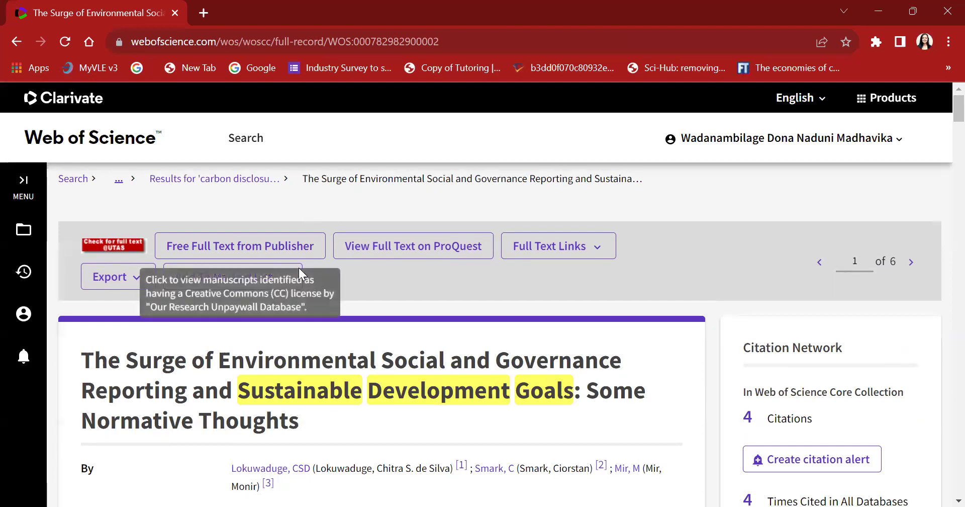
Start a new marked list for this record and name it "Carbon Disclosure & SDG - Australia".
{"action": "left_click", "coordinate": [290, 291]}
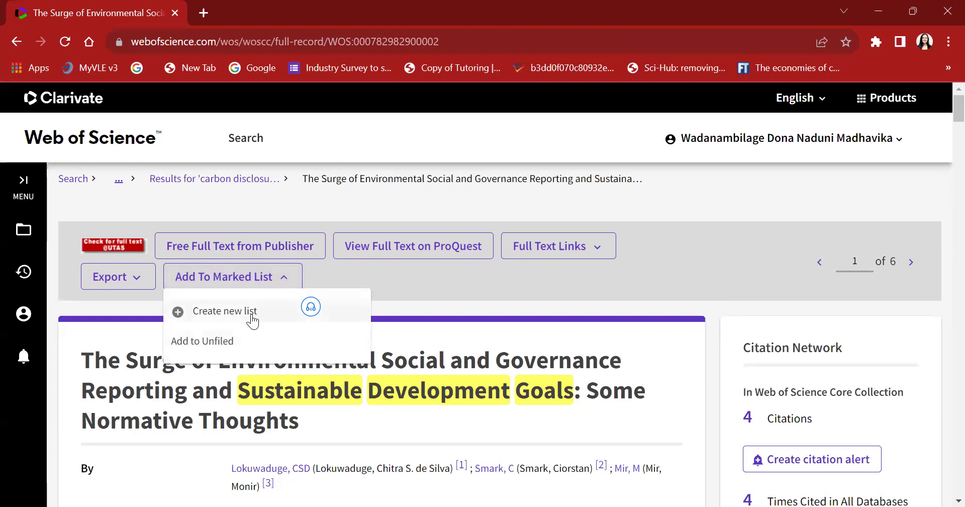
{"action": "left_click", "coordinate": [419, 277]}
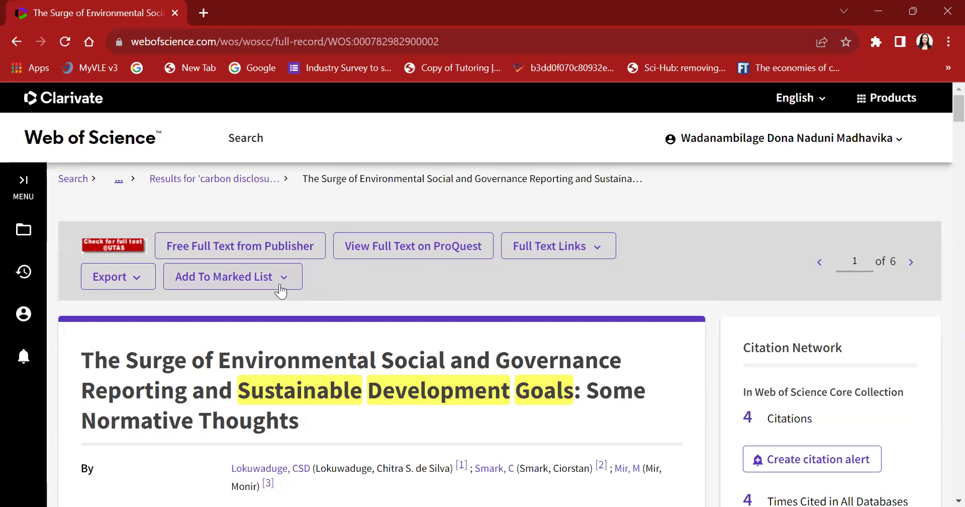
{"action": "left_click", "coordinate": [280, 285]}
{"action": "left_click", "coordinate": [254, 309]}
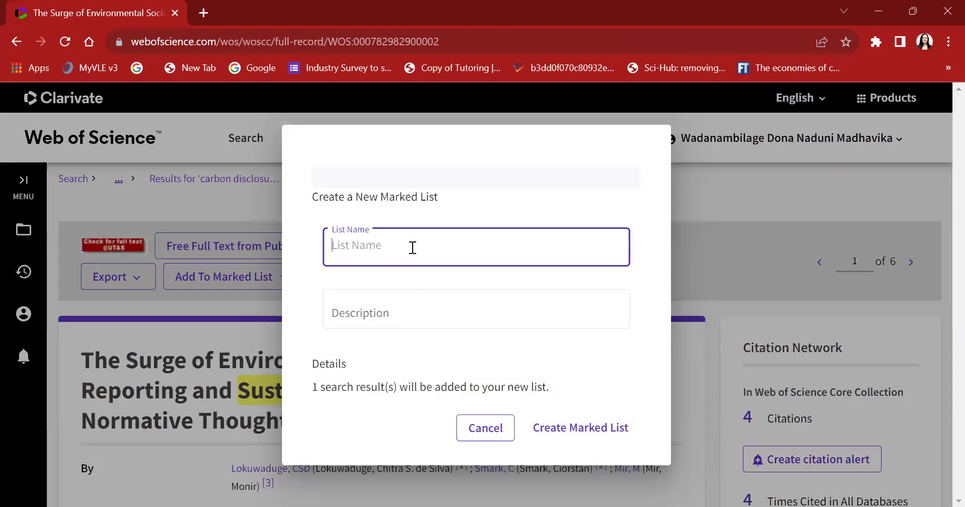
{"action": "type", "text": "Carbon Disclosure & SD"}
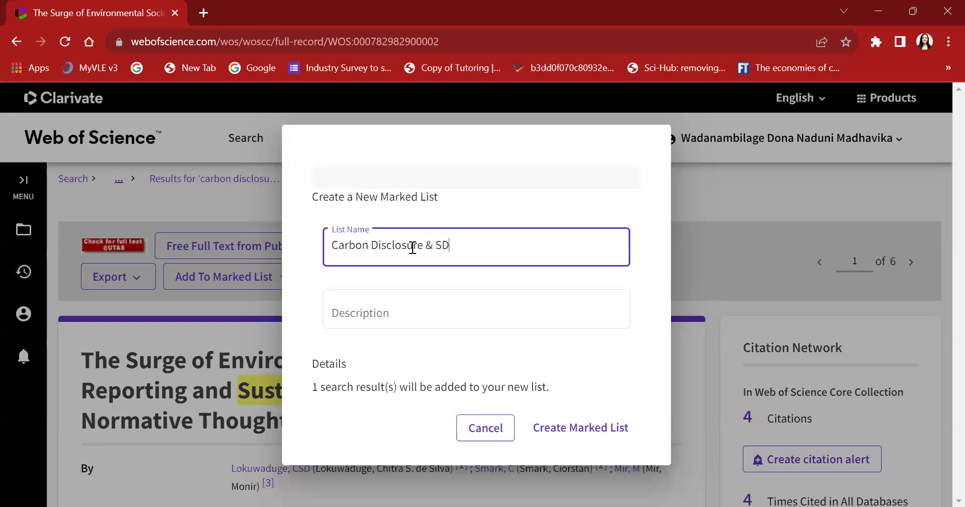
{"action": "type", "text": "G - Australia"}
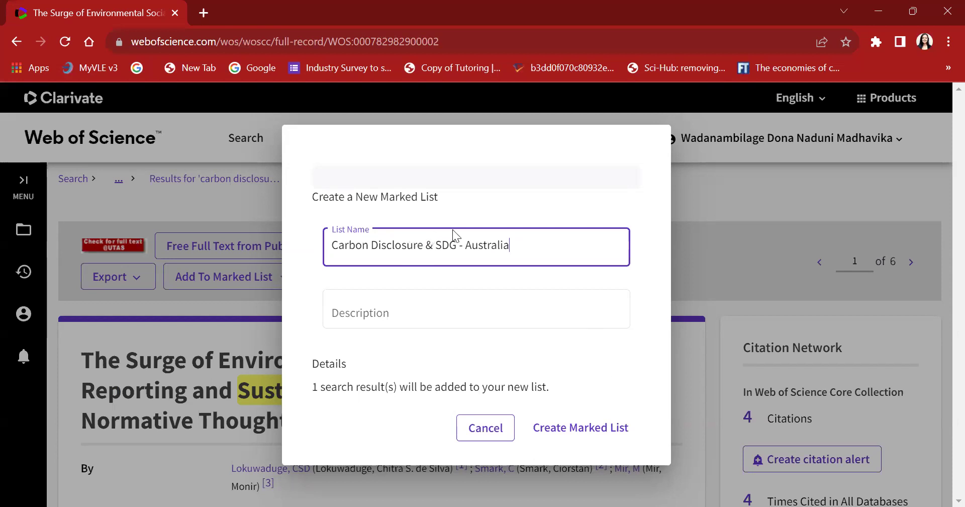
Copy the list name into the description as "Carbon Disclosure & SDG - Australia" and create the marked list.
{"action": "left_click", "coordinate": [461, 313]}
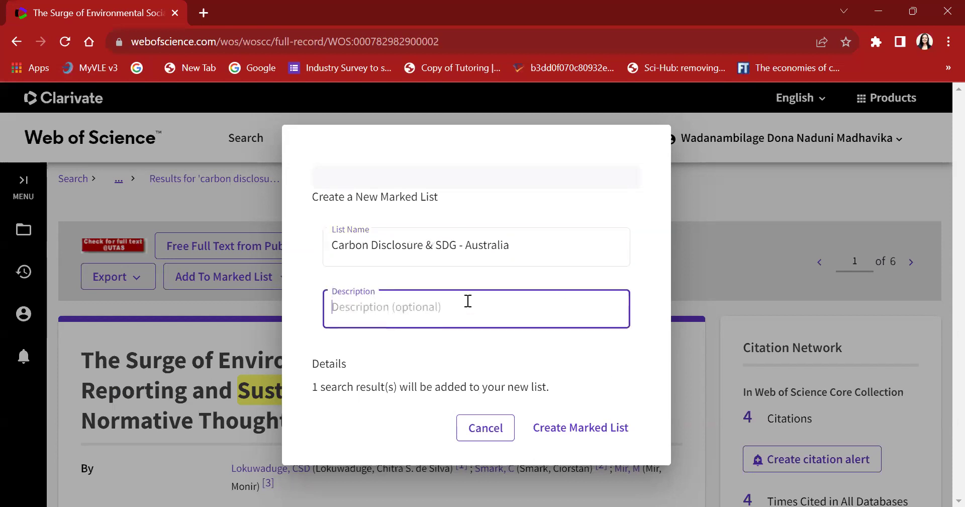
{"action": "left_click_drag", "start_coordinate": [508, 245], "coordinate": [326, 250]}
{"action": "key", "text": "ctrl+c"}
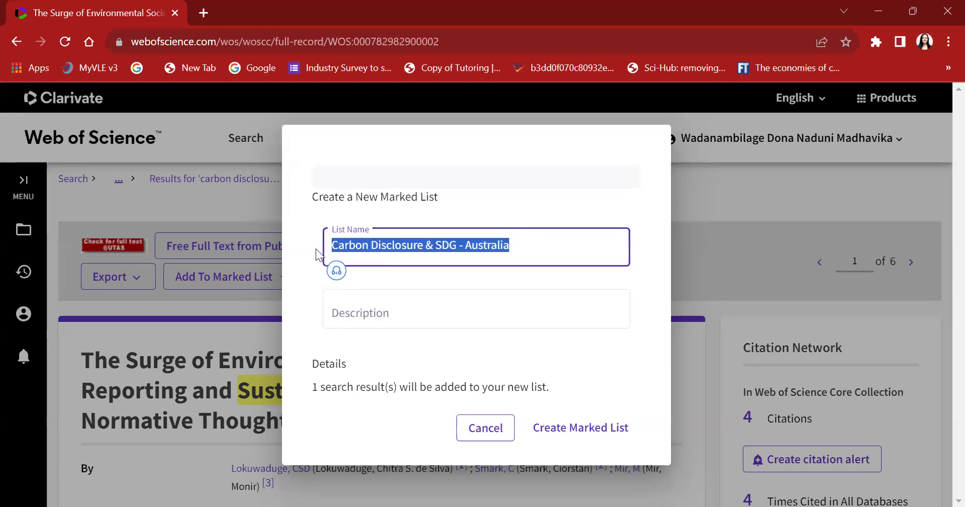
{"action": "left_click", "coordinate": [421, 313]}
{"action": "key", "text": "ctrl+v"}
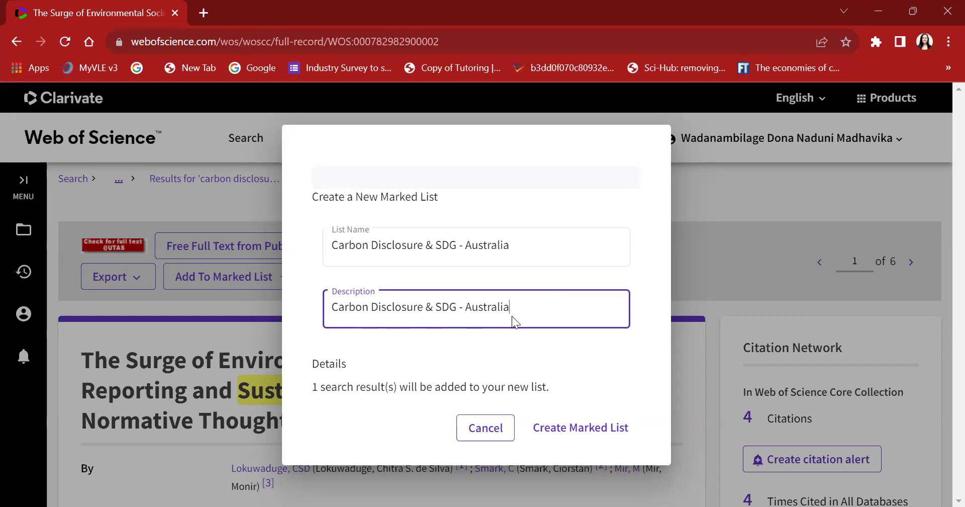
{"action": "left_click", "coordinate": [580, 435]}
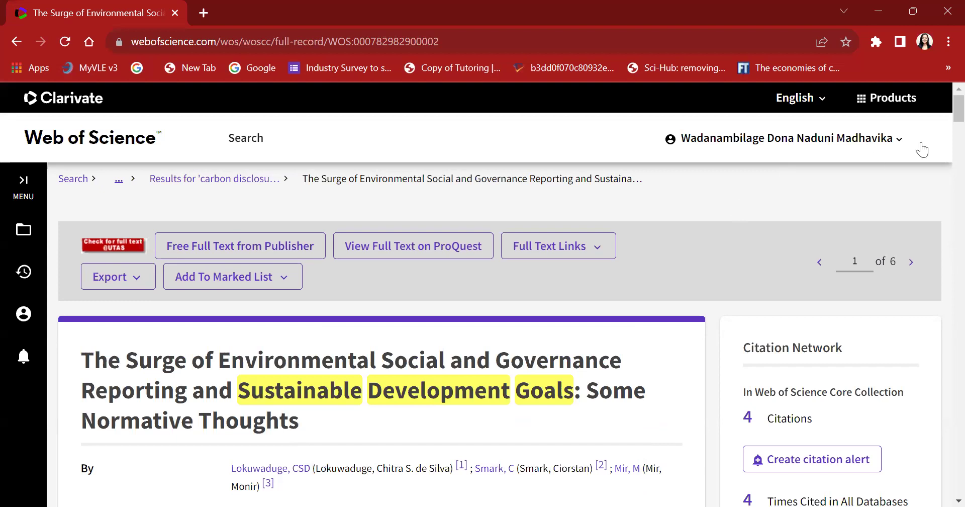
{"action": "scroll", "coordinate": [945, 124], "scroll_direction": "down", "scroll_amount": 2}
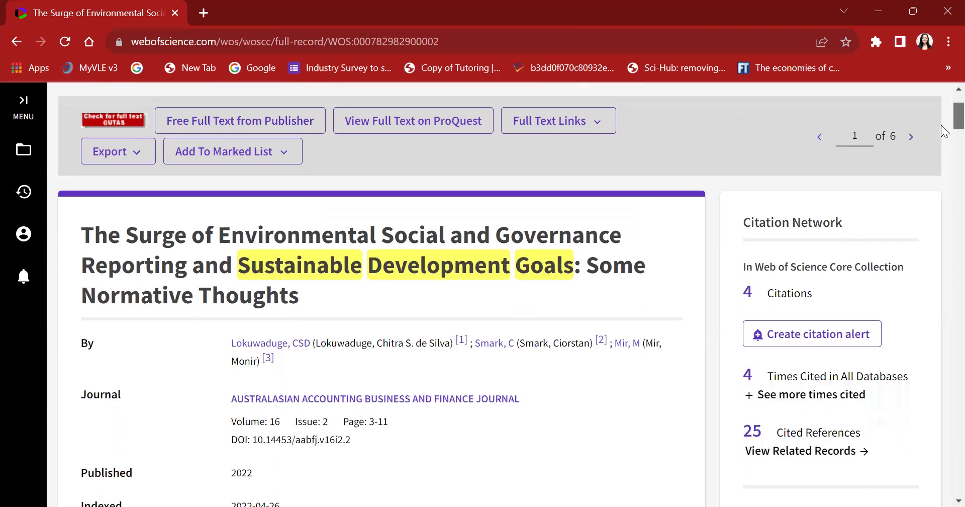
{"action": "scroll", "coordinate": [944, 125], "scroll_direction": "up", "scroll_amount": 2}
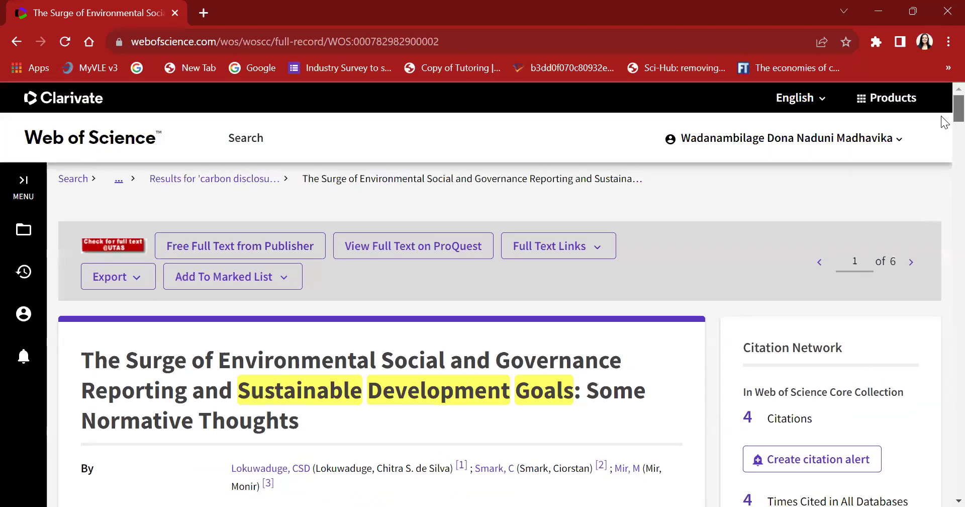
{"action": "scroll", "coordinate": [945, 124], "scroll_direction": "down", "scroll_amount": 2}
{"action": "scroll", "coordinate": [945, 129], "scroll_direction": "up", "scroll_amount": 2}
{"action": "left_click", "coordinate": [792, 150]}
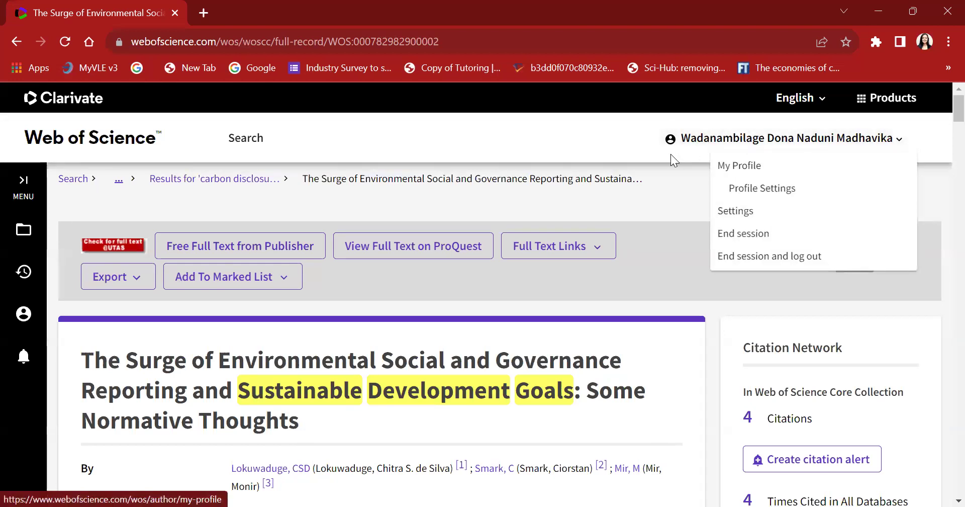
{"action": "left_click", "coordinate": [546, 141]}
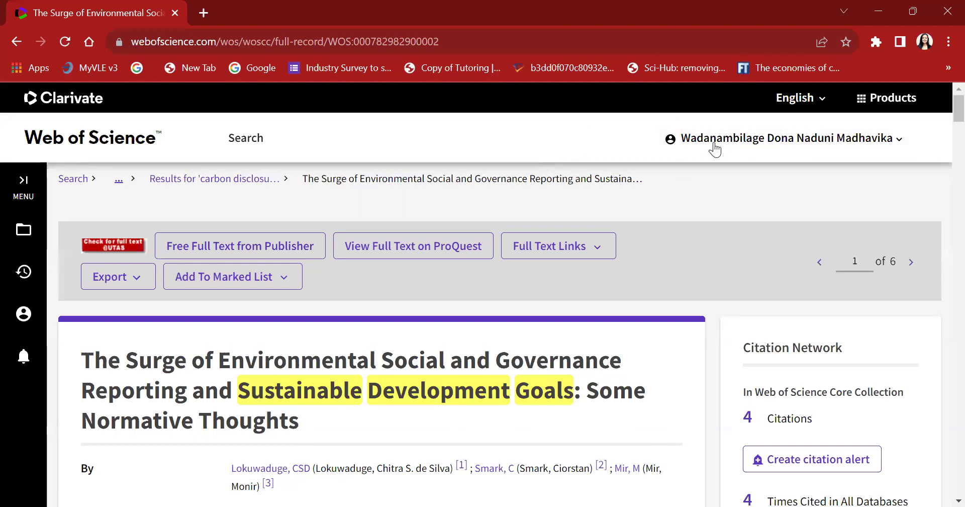
{"action": "left_click", "coordinate": [770, 146]}
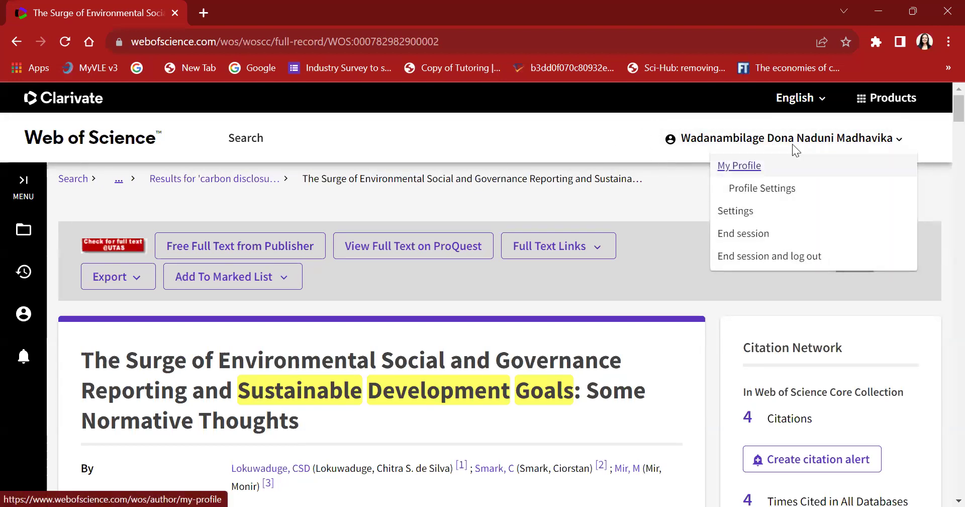
{"action": "left_click", "coordinate": [648, 134]}
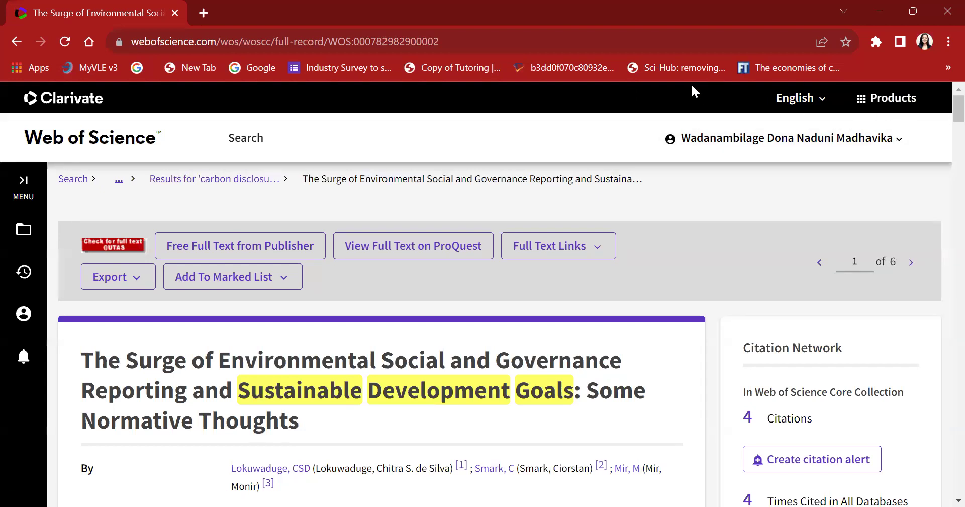
Return to the Australia-refined search results and open the overview of your own marked lists.
{"action": "left_click", "coordinate": [198, 185]}
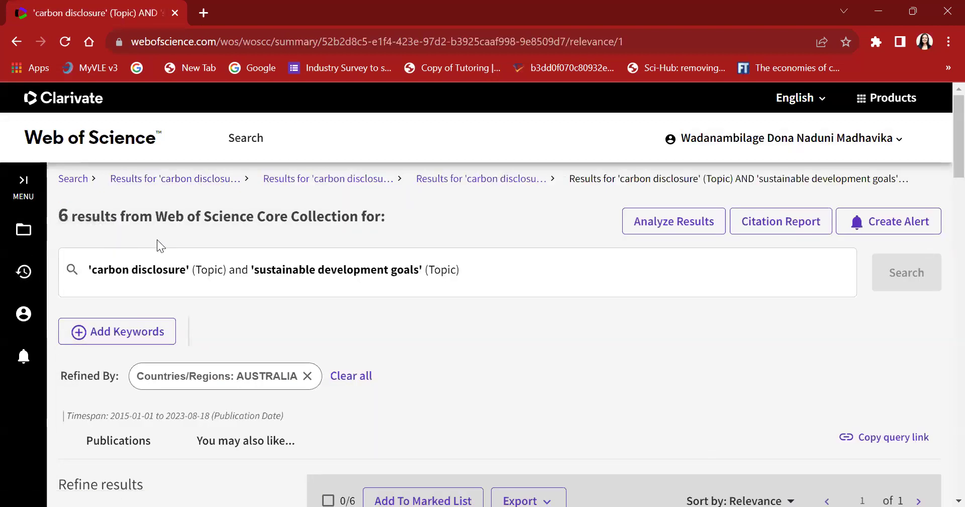
{"action": "left_click", "coordinate": [29, 239]}
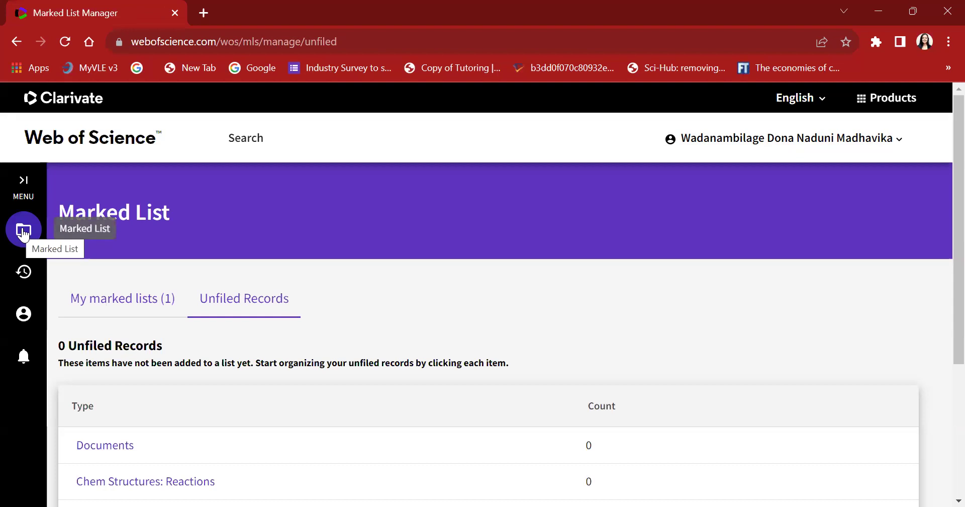
{"action": "scroll", "coordinate": [941, 265], "scroll_direction": "down", "scroll_amount": 2}
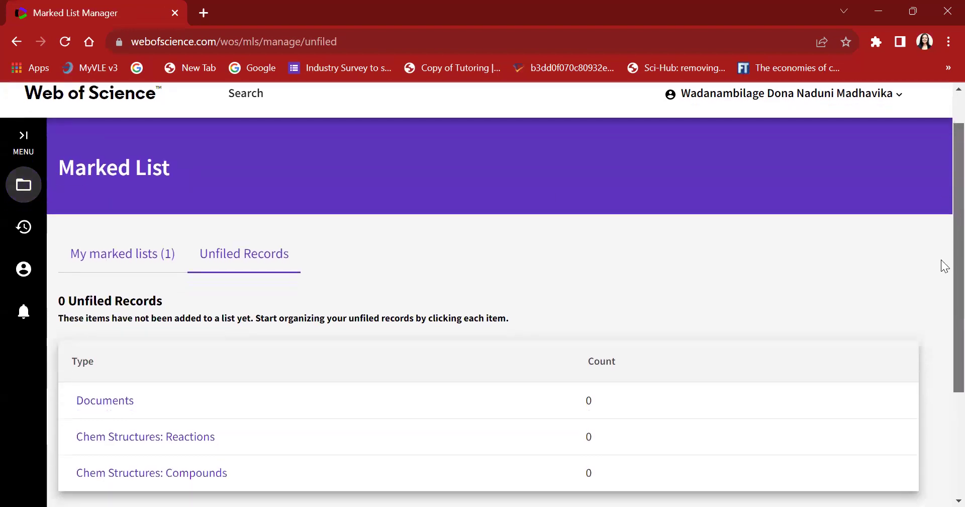
{"action": "left_click", "coordinate": [118, 213]}
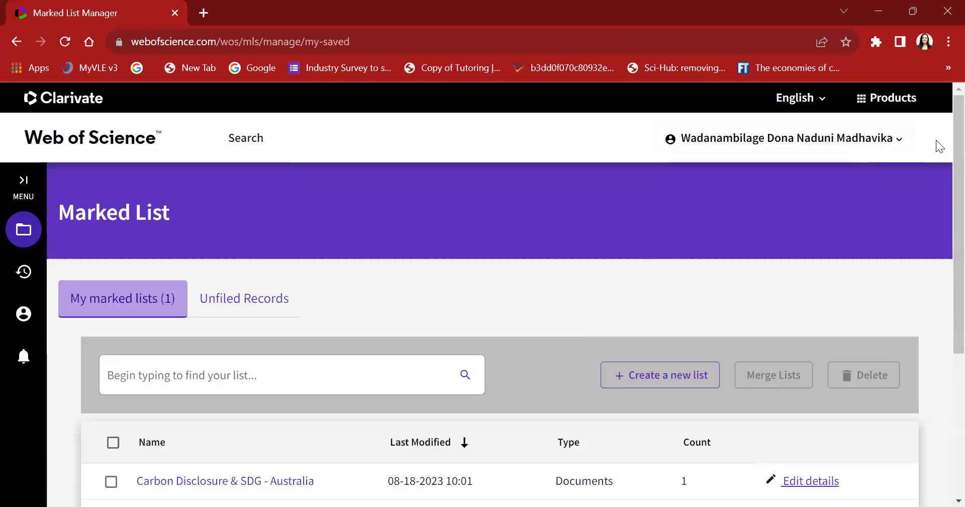
Open the marked list "Carbon Disclosure & SDG - Australia" and view its contents.
{"action": "scroll", "coordinate": [944, 196], "scroll_direction": "down", "scroll_amount": 1}
{"action": "scroll", "coordinate": [941, 195], "scroll_direction": "down", "scroll_amount": 1}
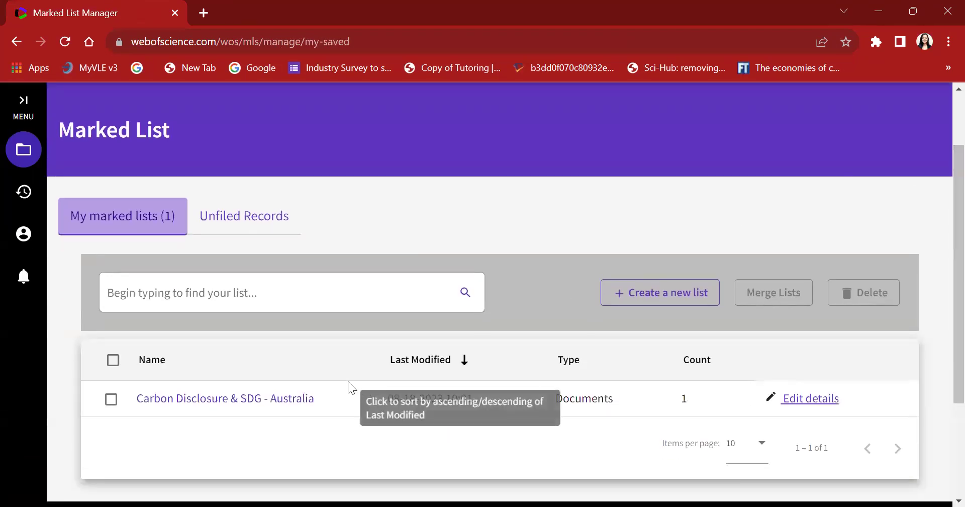
{"action": "left_click", "coordinate": [262, 406]}
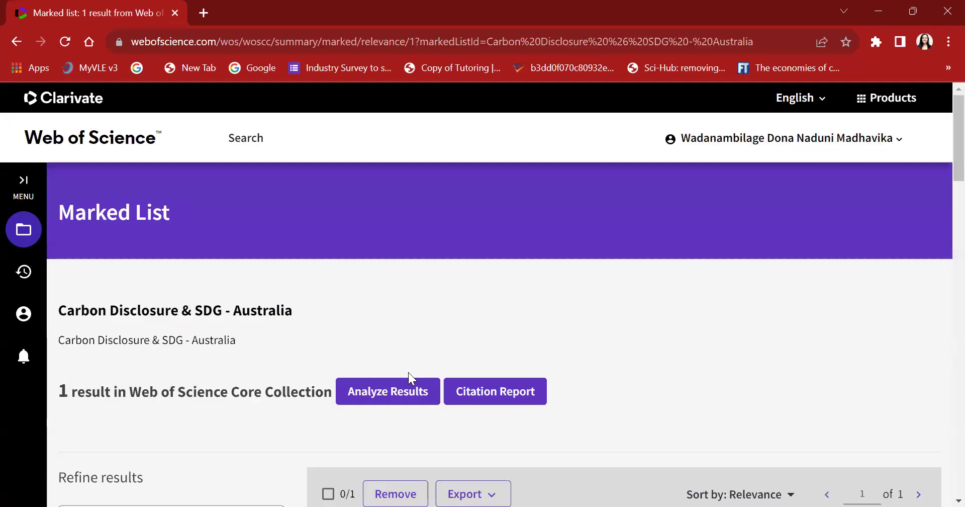
{"action": "scroll", "coordinate": [942, 184], "scroll_direction": "down", "scroll_amount": 8}
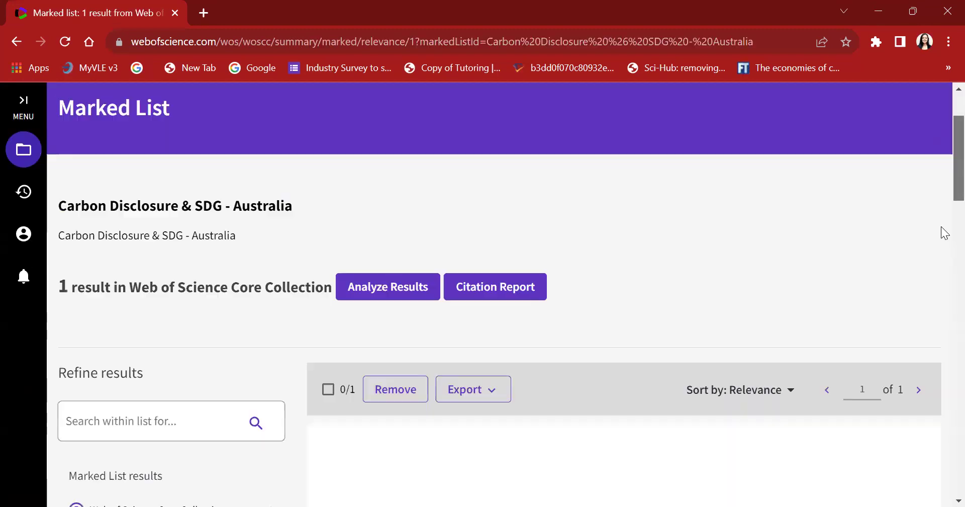
Examine the contents of the marked list, including its title, description, saved record, refine filters and analysis options.
{"action": "scroll", "coordinate": [944, 251], "scroll_direction": "up", "scroll_amount": 10}
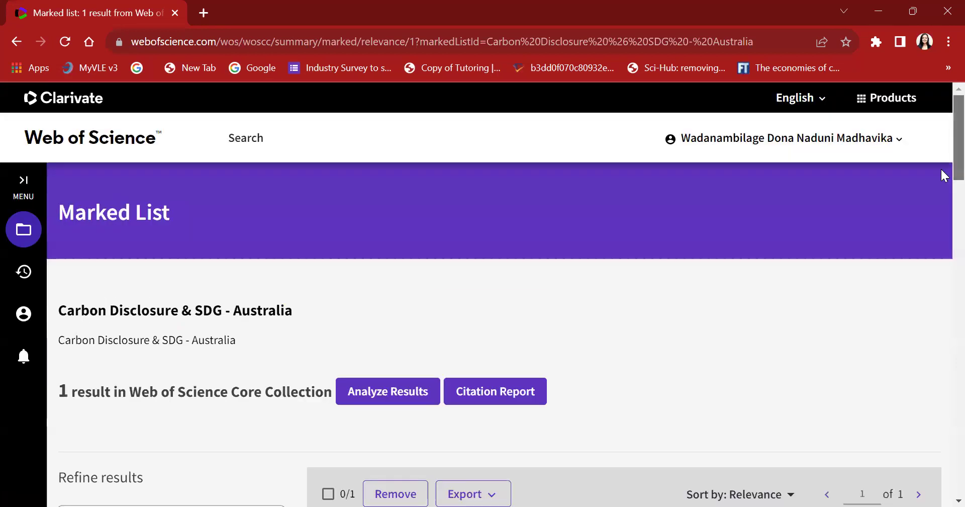
{"action": "scroll", "coordinate": [944, 231], "scroll_direction": "down", "scroll_amount": 3}
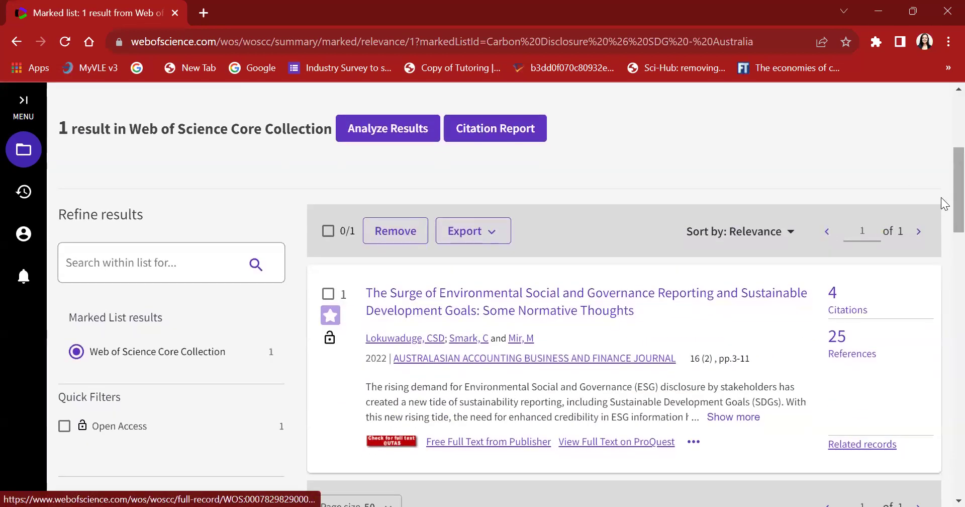
{"action": "scroll", "coordinate": [945, 173], "scroll_direction": "up", "scroll_amount": 3}
{"action": "scroll", "coordinate": [943, 170], "scroll_direction": "down", "scroll_amount": 5}
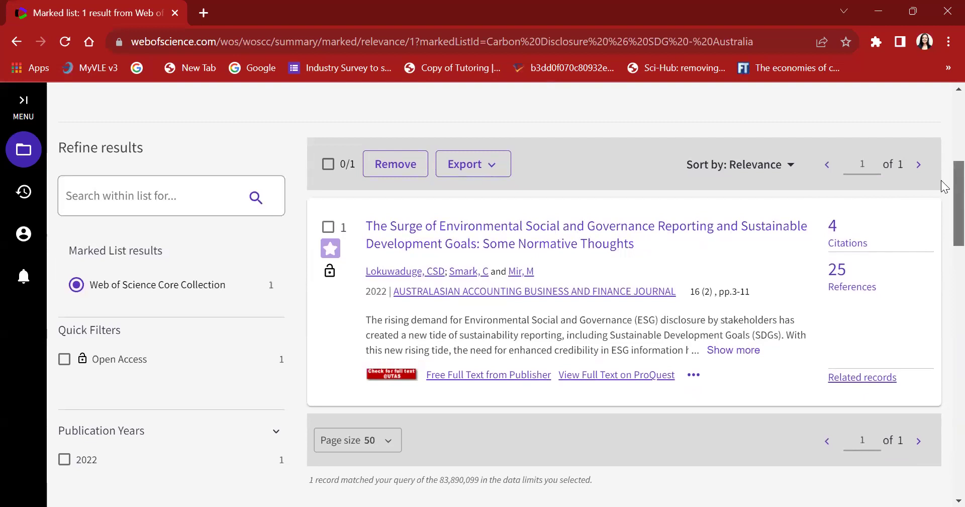
{"action": "scroll", "coordinate": [942, 171], "scroll_direction": "up", "scroll_amount": 4}
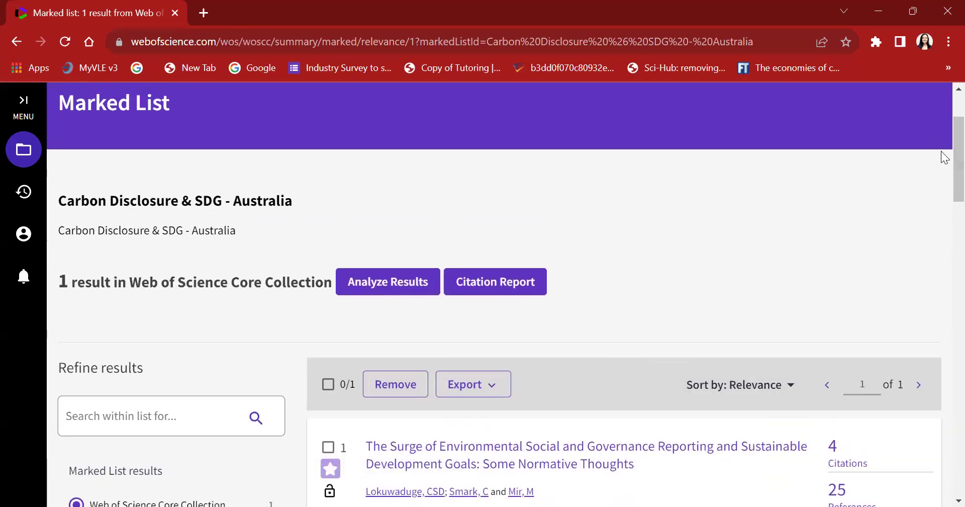
{"action": "scroll", "coordinate": [943, 159], "scroll_direction": "down", "scroll_amount": 6}
{"action": "scroll", "coordinate": [945, 164], "scroll_direction": "up", "scroll_amount": 5}
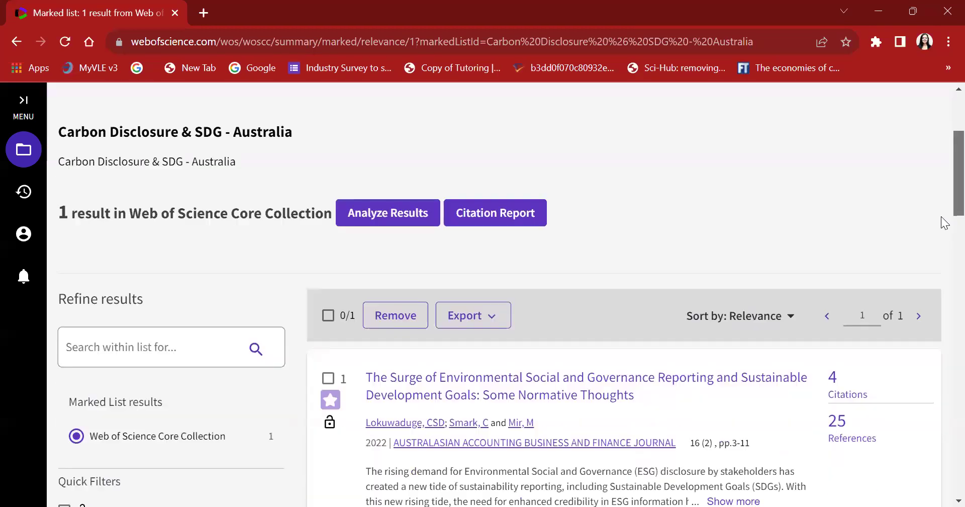
{"action": "scroll", "coordinate": [943, 221], "scroll_direction": "down", "scroll_amount": 5}
{"action": "scroll", "coordinate": [943, 169], "scroll_direction": "up", "scroll_amount": 8}
{"action": "scroll", "coordinate": [942, 110], "scroll_direction": "up", "scroll_amount": 1}
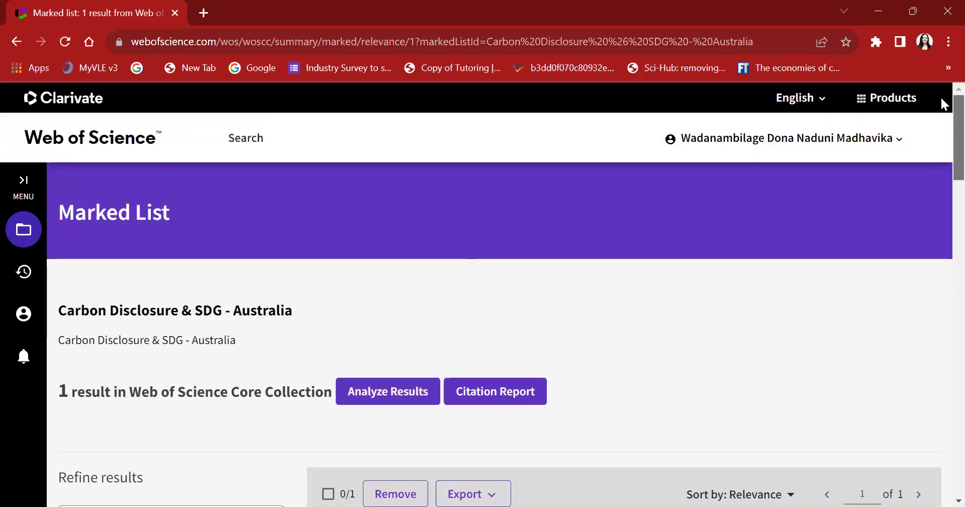
{"action": "scroll", "coordinate": [941, 136], "scroll_direction": "down", "scroll_amount": 3}
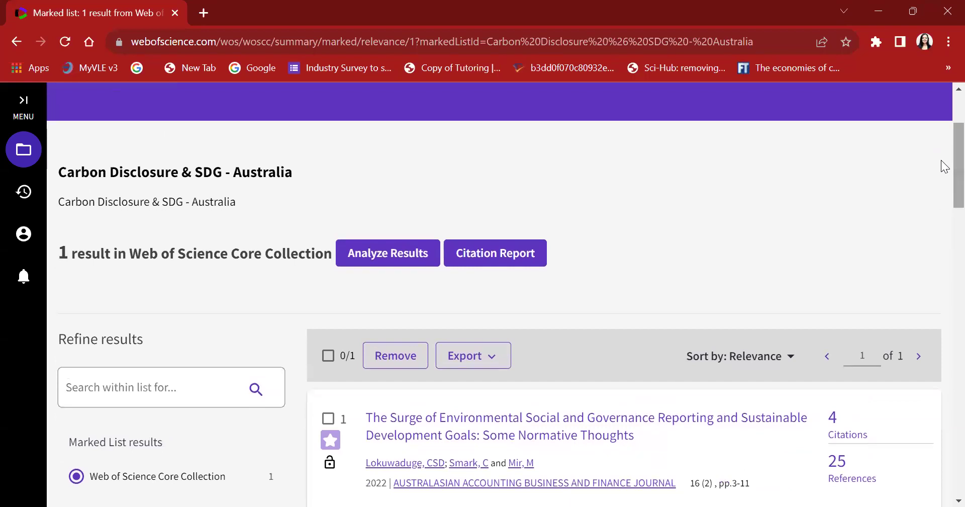
Analyze the results of the marked list and view the chart by Web of Science Categories.
{"action": "left_click", "coordinate": [428, 256]}
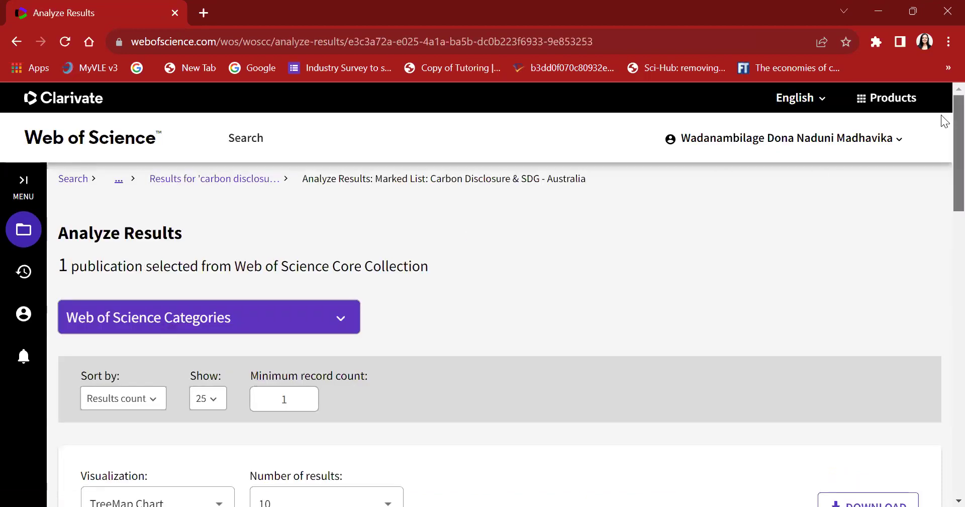
{"action": "scroll", "coordinate": [945, 151], "scroll_direction": "down", "scroll_amount": 9}
{"action": "scroll", "coordinate": [943, 206], "scroll_direction": "up", "scroll_amount": 4}
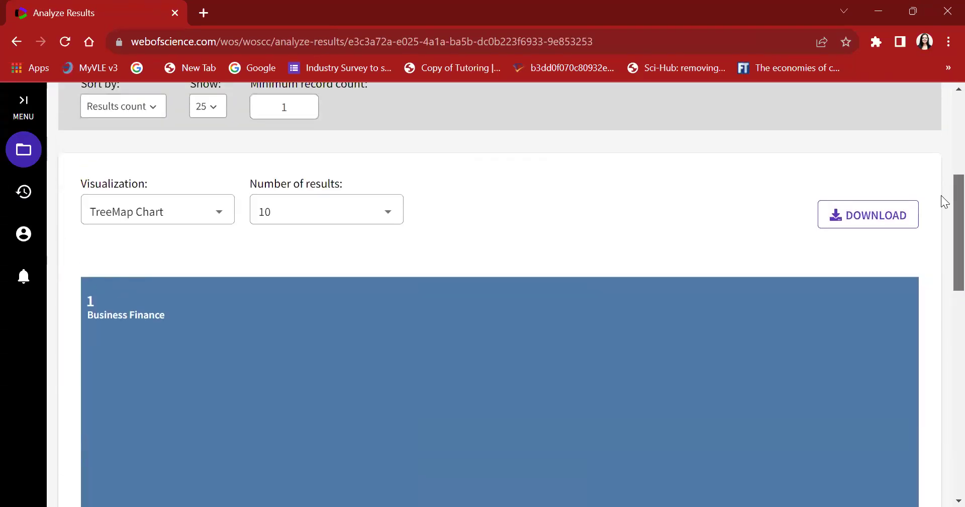
{"action": "scroll", "coordinate": [945, 201], "scroll_direction": "up", "scroll_amount": 3}
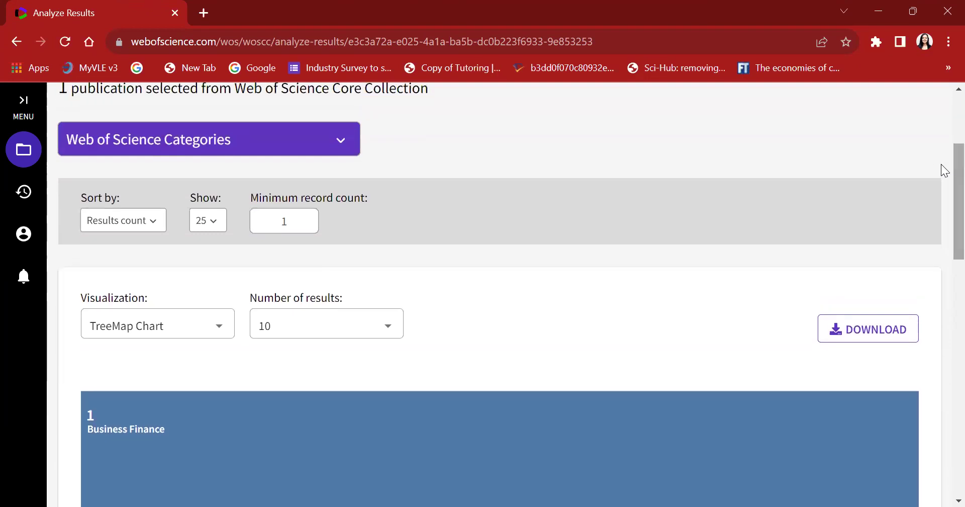
Switch the marked list analysis to Publication Years and view the bar chart.
{"action": "left_click", "coordinate": [287, 142]}
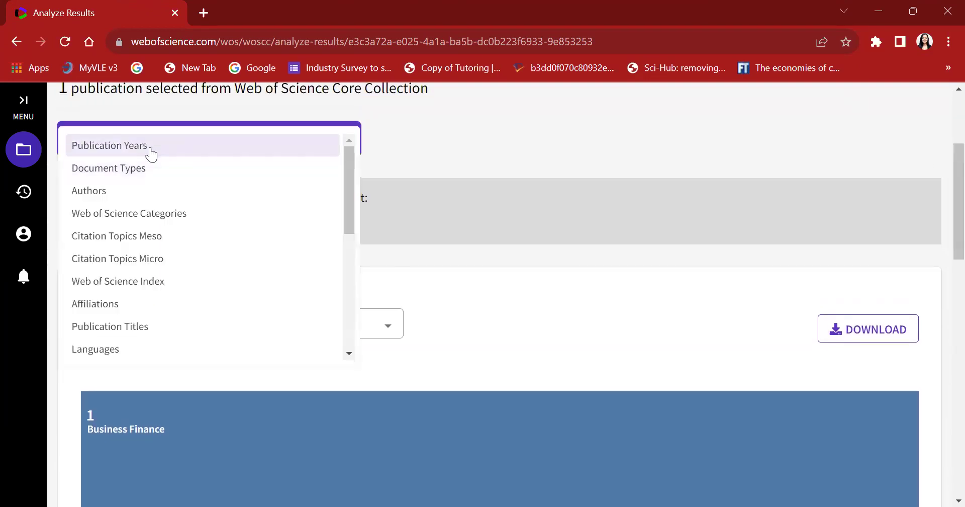
{"action": "left_click", "coordinate": [148, 152]}
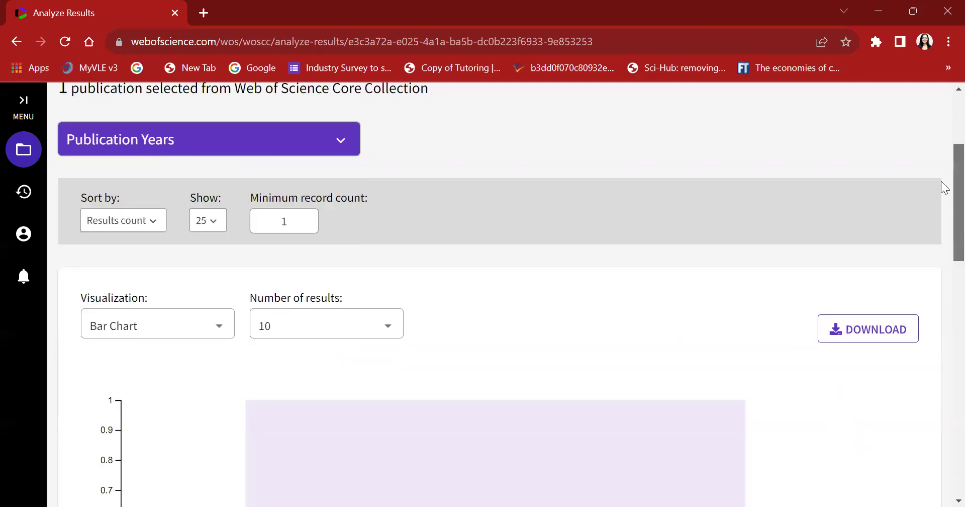
{"action": "scroll", "coordinate": [943, 237], "scroll_direction": "down", "scroll_amount": 6}
{"action": "scroll", "coordinate": [942, 205], "scroll_direction": "up", "scroll_amount": 10}
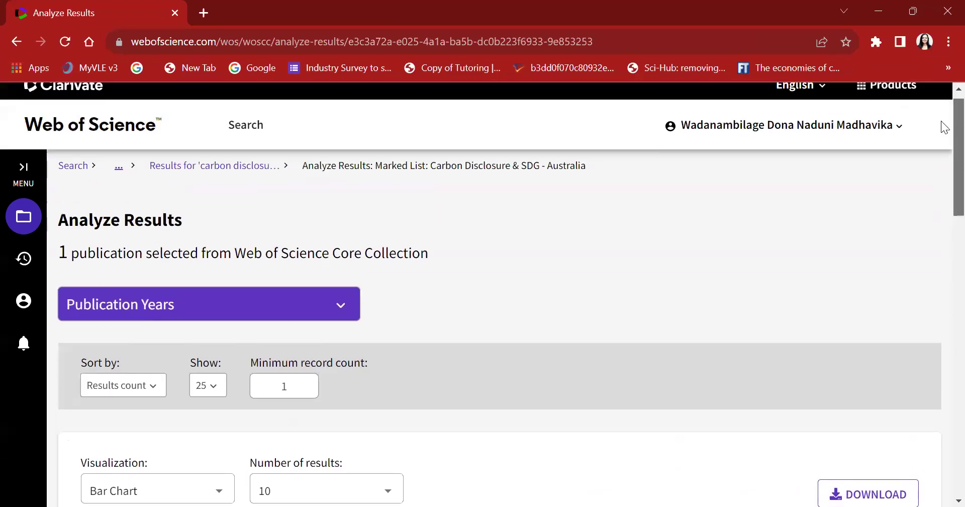
{"action": "scroll", "coordinate": [942, 127], "scroll_direction": "down", "scroll_amount": 1}
{"action": "scroll", "coordinate": [944, 128], "scroll_direction": "up", "scroll_amount": 1}
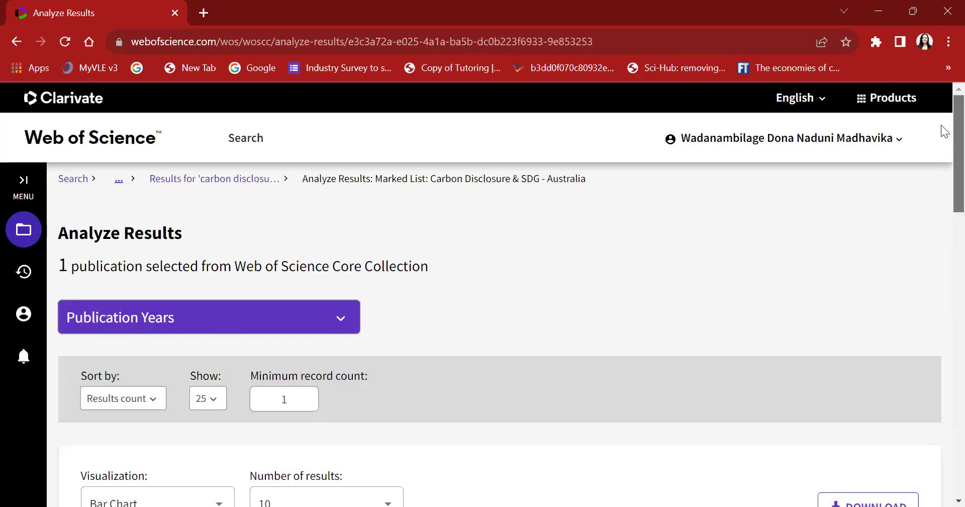
Return to the Australia-refined search results and review the query, filters and listed records.
{"action": "left_click", "coordinate": [211, 182]}
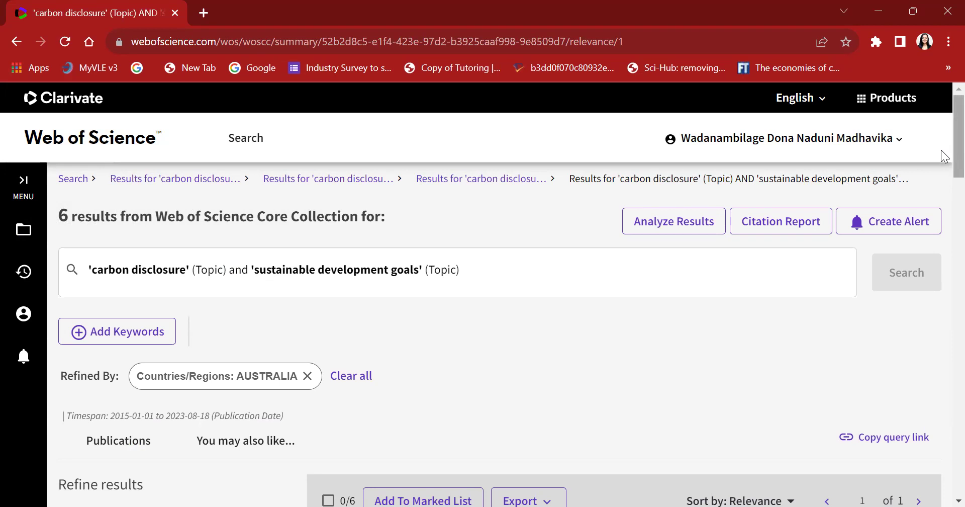
{"action": "scroll", "coordinate": [944, 156], "scroll_direction": "down", "scroll_amount": 1}
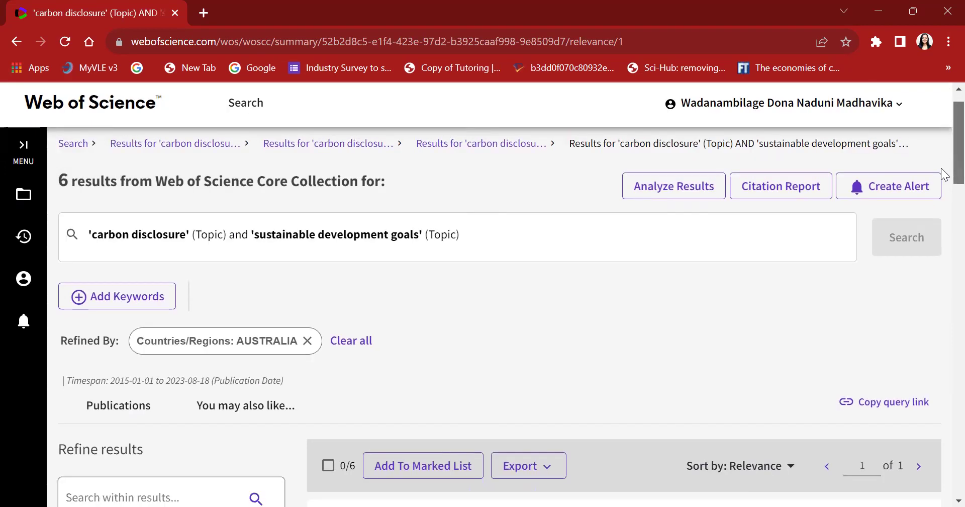
{"action": "scroll", "coordinate": [945, 163], "scroll_direction": "up", "scroll_amount": 1}
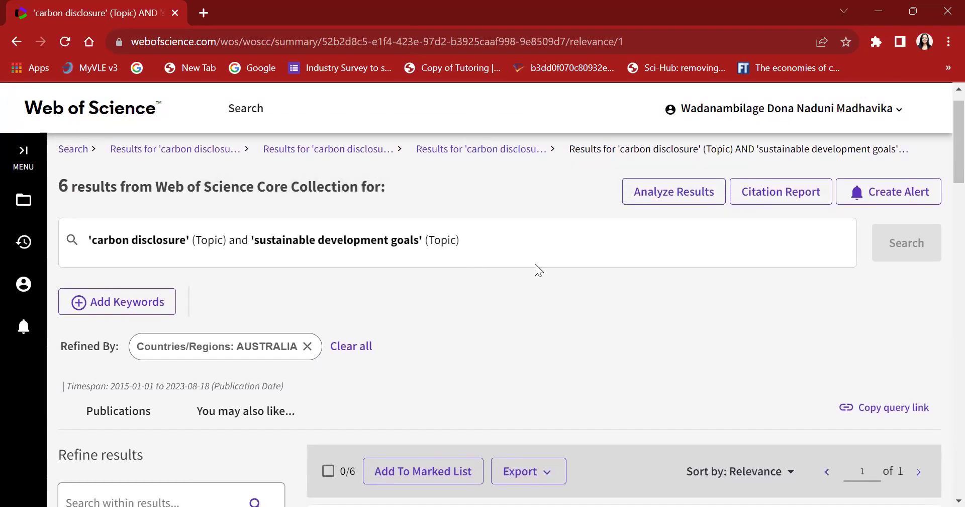
{"action": "scroll", "coordinate": [944, 150], "scroll_direction": "up", "scroll_amount": 1}
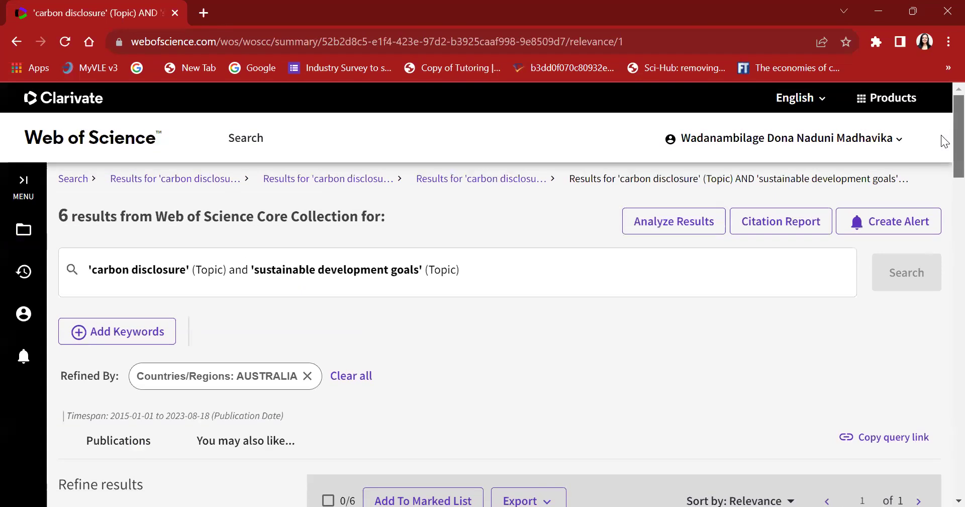
{"action": "scroll", "coordinate": [944, 146], "scroll_direction": "down", "scroll_amount": 2}
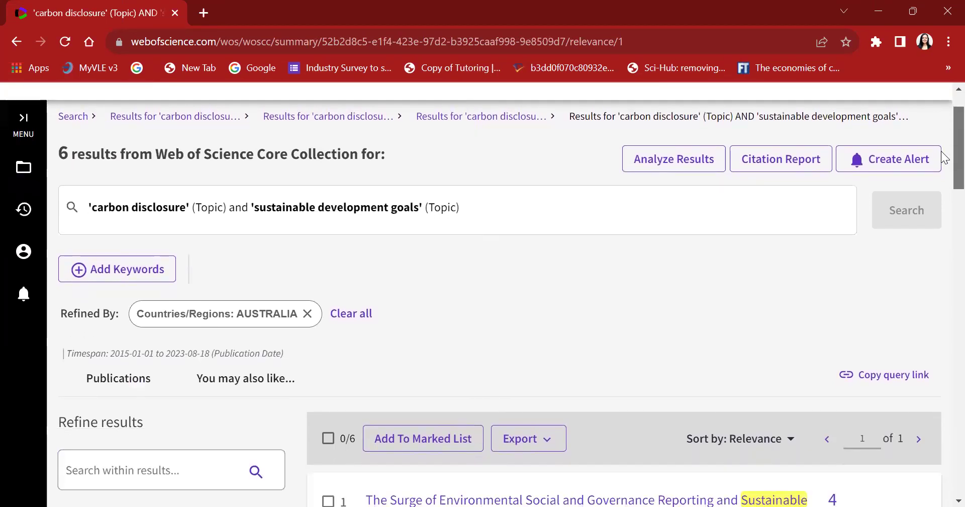
{"action": "scroll", "coordinate": [943, 153], "scroll_direction": "up", "scroll_amount": 2}
{"action": "scroll", "coordinate": [944, 136], "scroll_direction": "down", "scroll_amount": 4}
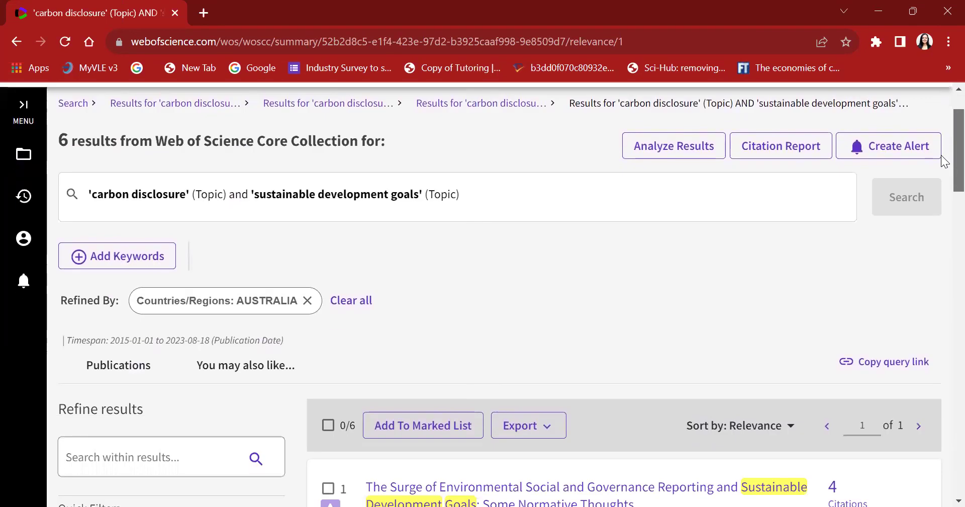
{"action": "scroll", "coordinate": [943, 150], "scroll_direction": "up", "scroll_amount": 4}
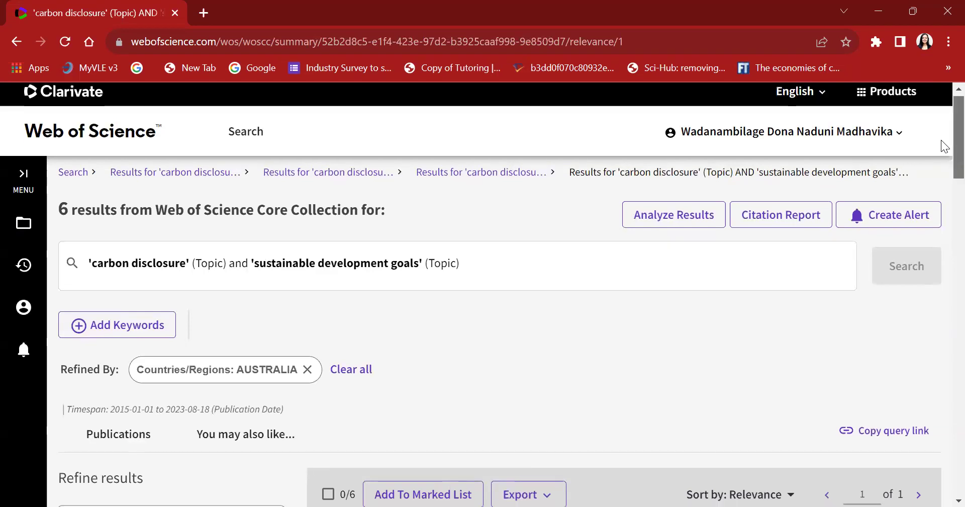
{"action": "scroll", "coordinate": [944, 151], "scroll_direction": "down", "scroll_amount": 1}
{"action": "scroll", "coordinate": [944, 156], "scroll_direction": "up", "scroll_amount": 1}
{"action": "scroll", "coordinate": [940, 216], "scroll_direction": "down", "scroll_amount": 6}
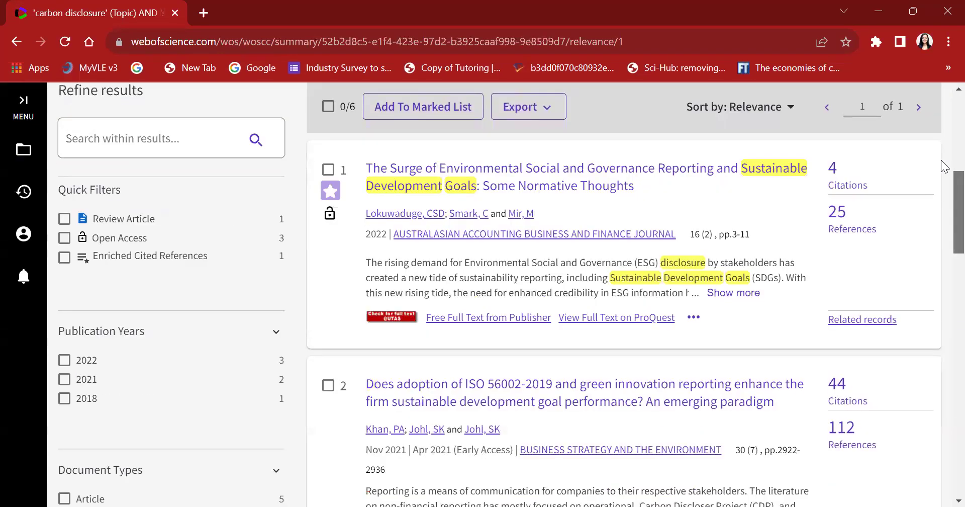
{"action": "scroll", "coordinate": [942, 164], "scroll_direction": "up", "scroll_amount": 8}
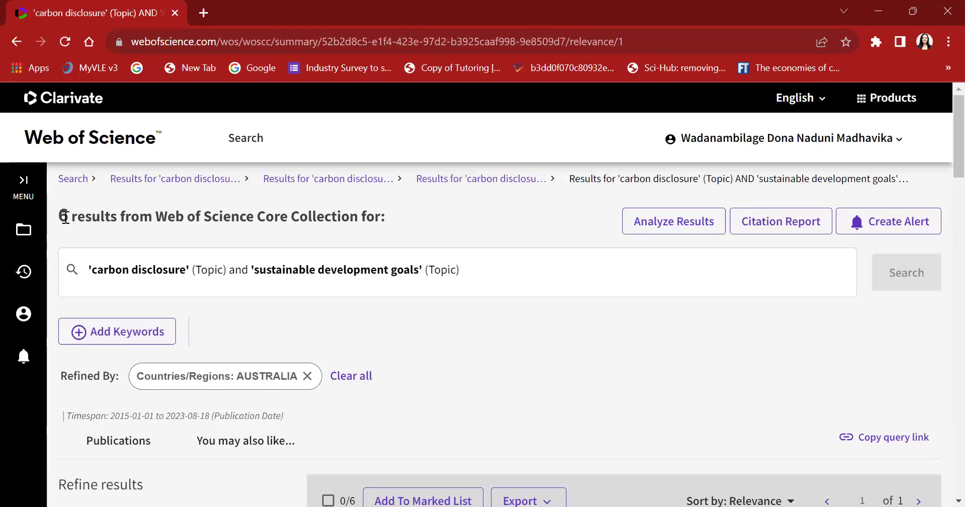
{"action": "left_click_drag", "start_coordinate": [65, 216], "coordinate": [226, 203]}
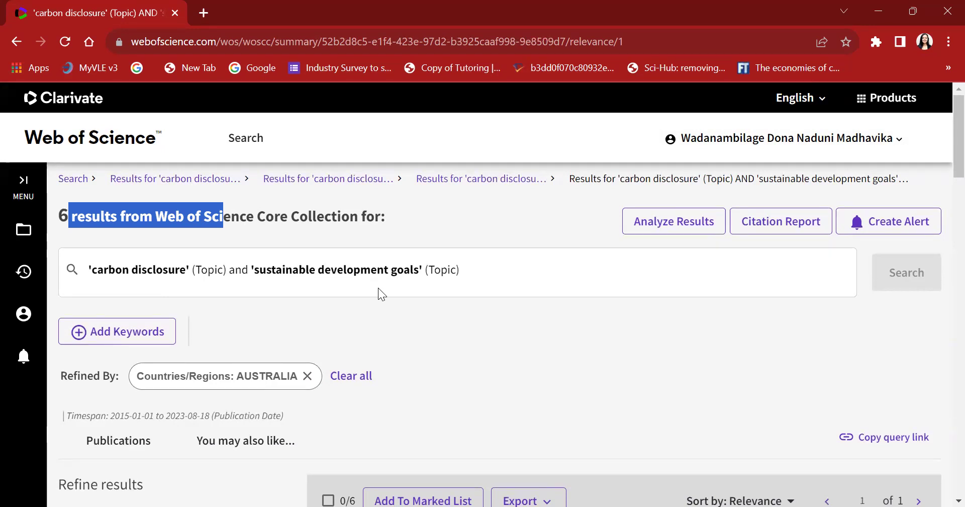
{"action": "left_click", "coordinate": [496, 267]}
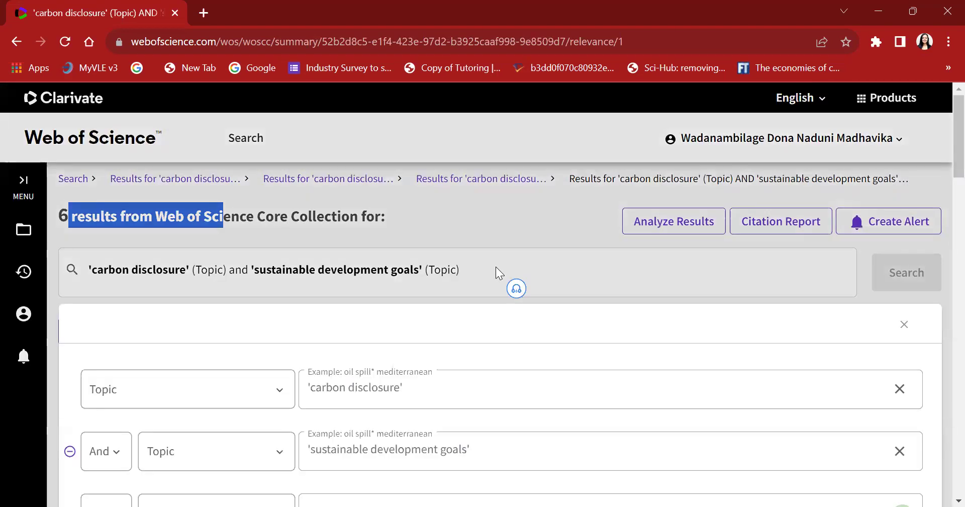
{"action": "left_click", "coordinate": [432, 260]}
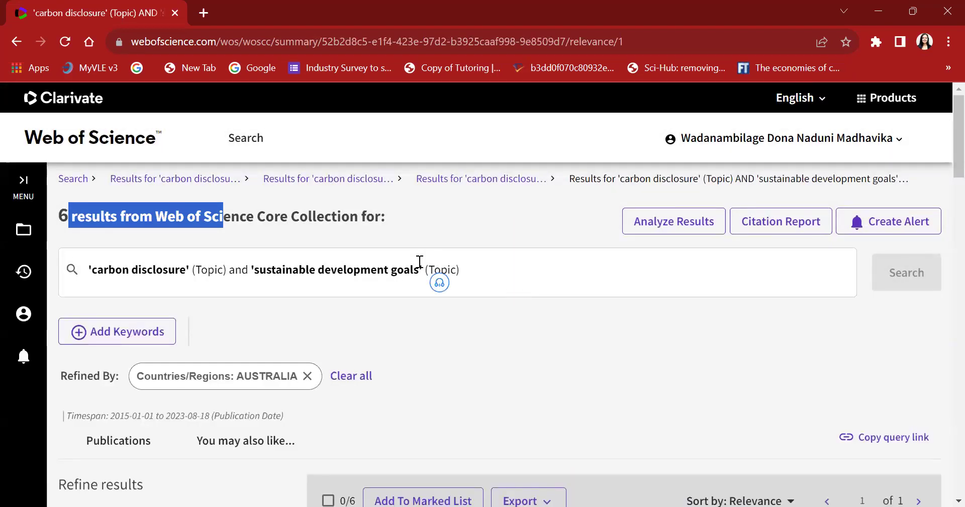
{"action": "left_click", "coordinate": [527, 221]}
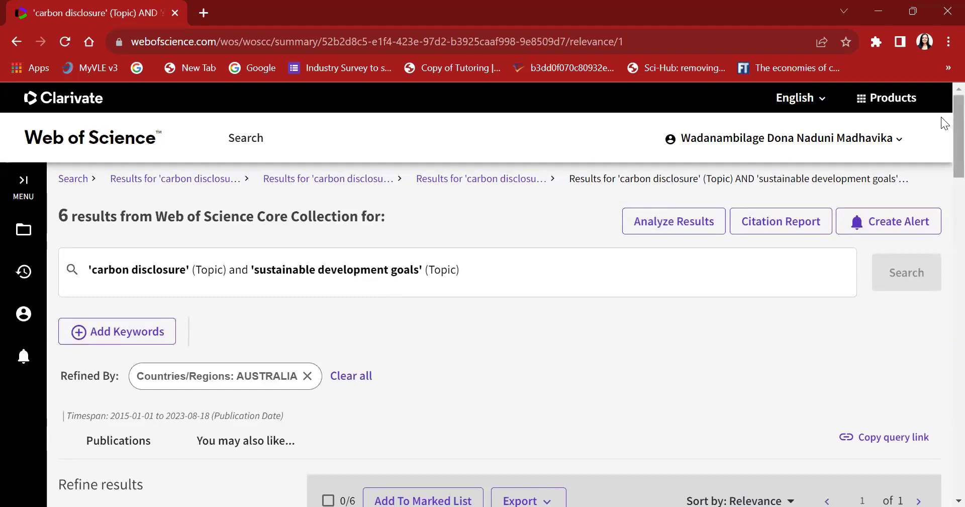
Create a search alert named "Carbon Disclosure-SDG" for the Australia-refined search, keeping email alerts on.
{"action": "scroll", "coordinate": [946, 126], "scroll_direction": "down", "scroll_amount": 1}
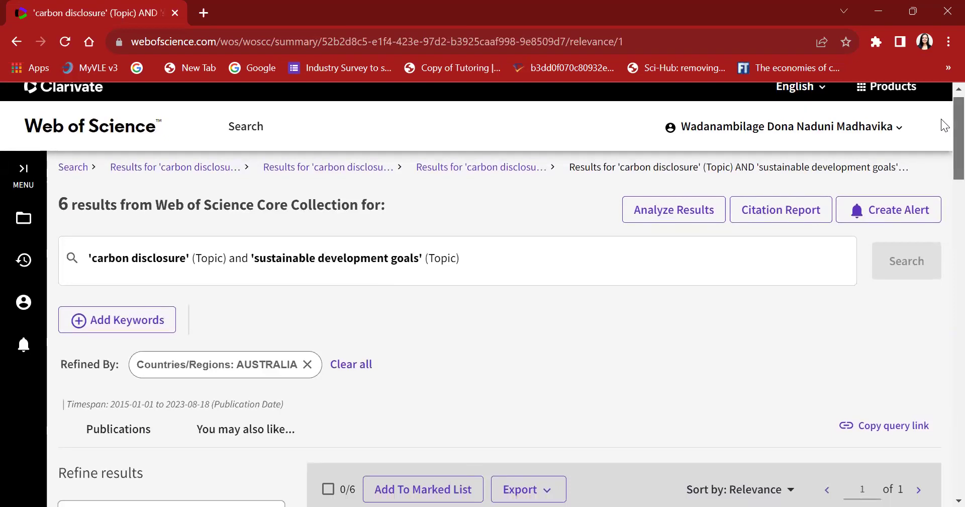
{"action": "scroll", "coordinate": [943, 133], "scroll_direction": "down", "scroll_amount": 3}
{"action": "scroll", "coordinate": [945, 173], "scroll_direction": "up", "scroll_amount": 4}
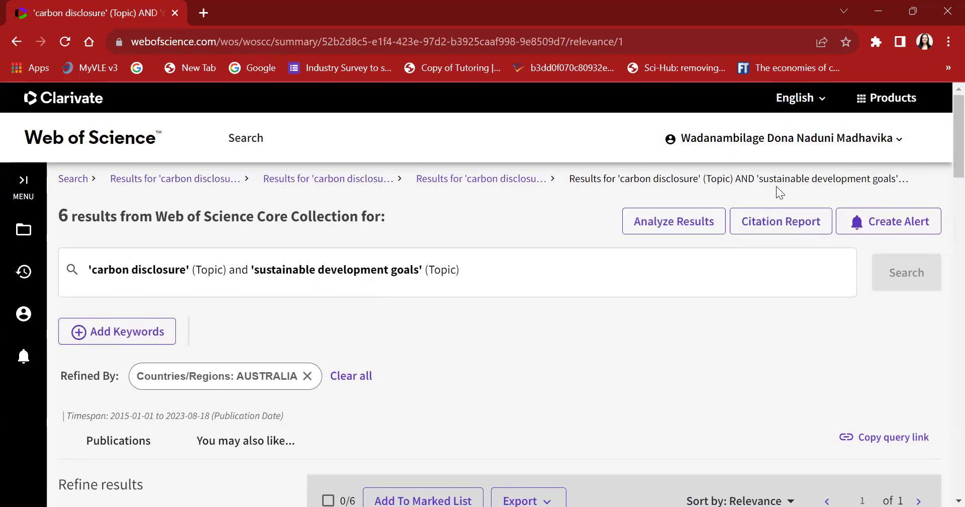
{"action": "left_click", "coordinate": [908, 226]}
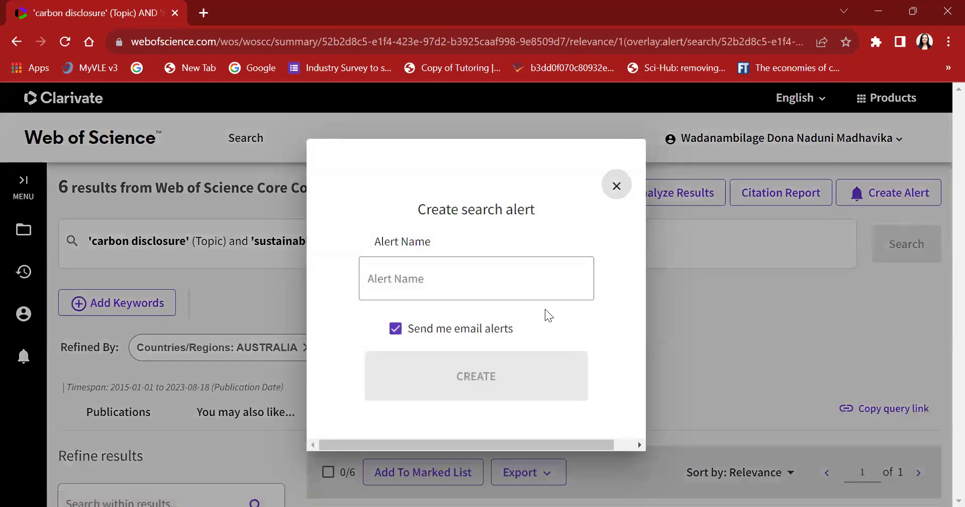
{"action": "left_click", "coordinate": [551, 285]}
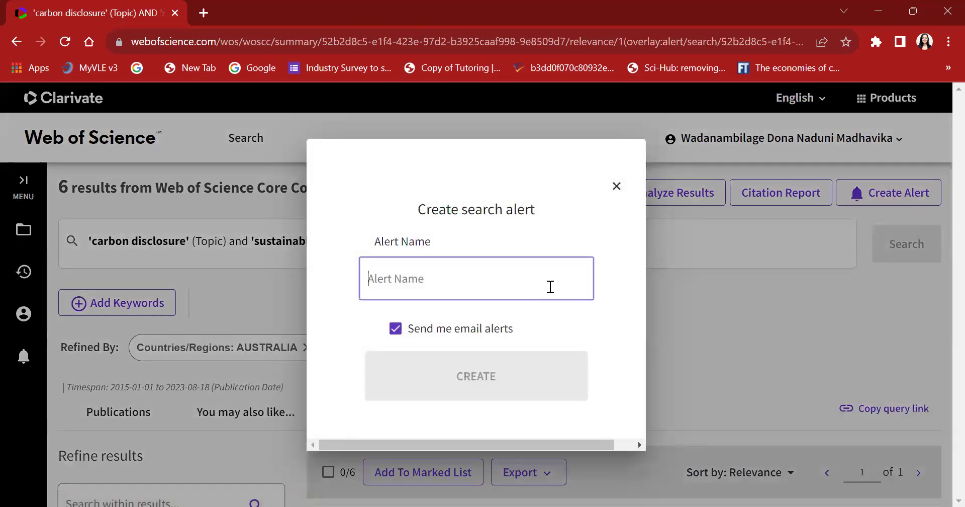
{"action": "type", "text": "Carbond Disclosure-"}
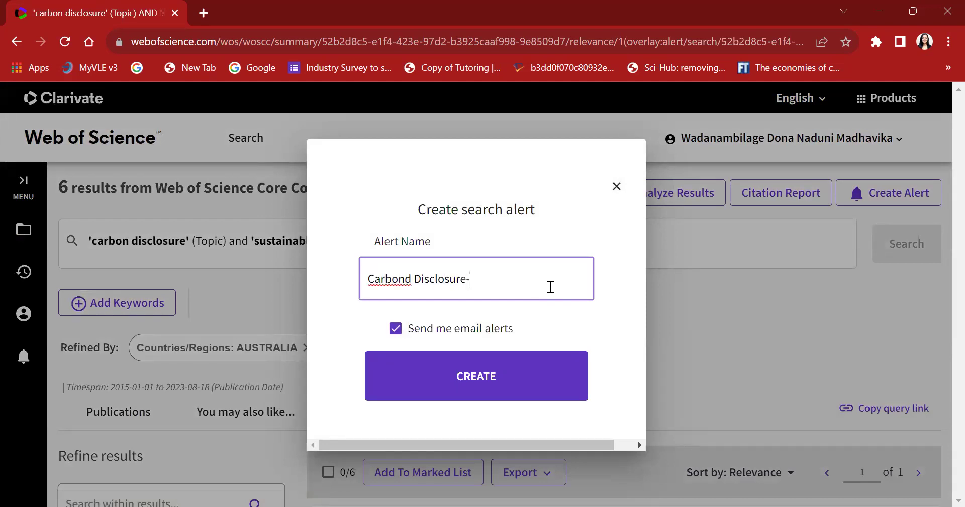
{"action": "key", "text": "BackSpace"}
{"action": "key", "text": "BackSpace"}
{"action": "key", "text": "BackSpace"}
{"action": "key", "text": "BackSpace"}
{"action": "key", "text": "BackSpace"}
{"action": "key", "text": "BackSpace"}
{"action": "key", "text": "BackSpace"}
{"action": "key", "text": "BackSpace"}
{"action": "key", "text": "BackSpace"}
{"action": "key", "text": "BackSpace"}
{"action": "key", "text": "BackSpace"}
{"action": "key", "text": "BackSpace"}
{"action": "key", "text": "BackSpace"}
{"action": "type", "text": "D"}
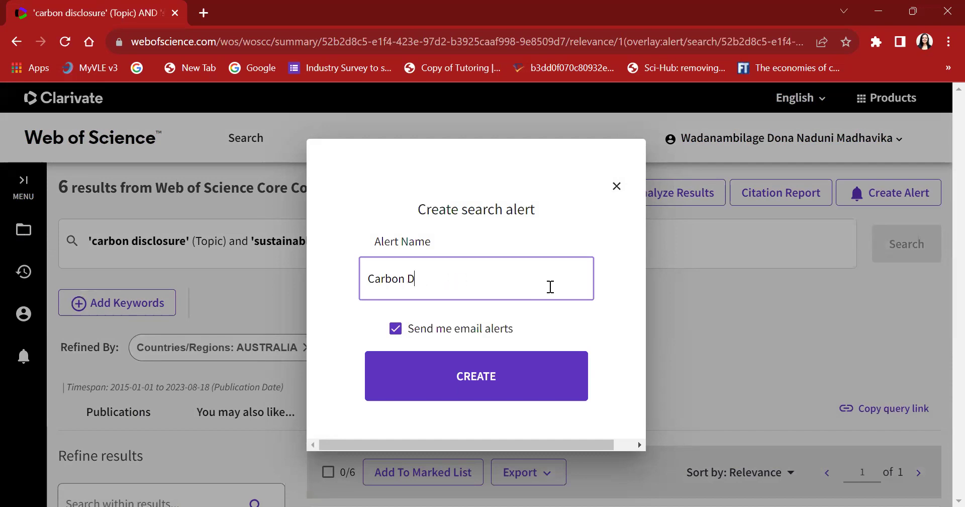
{"action": "type", "text": "isclosure-SDG"}
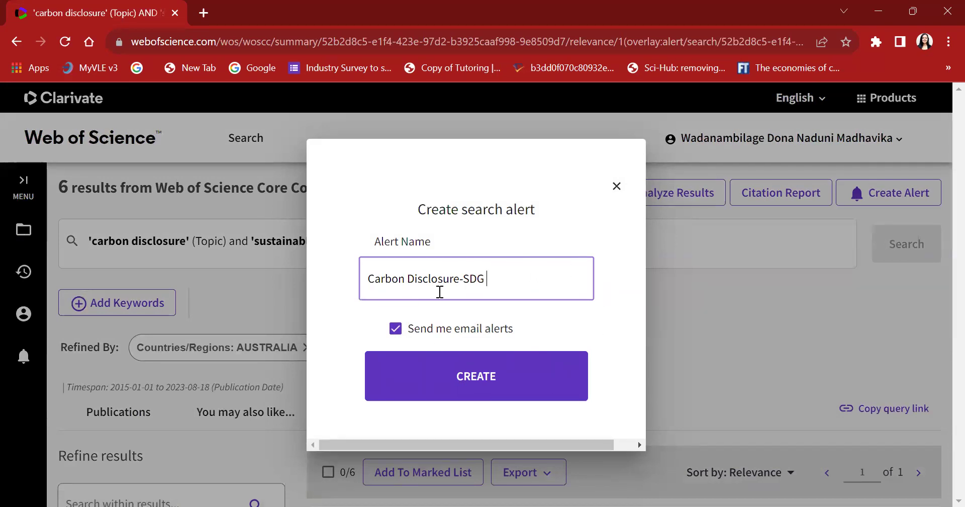
{"action": "left_click", "coordinate": [436, 374]}
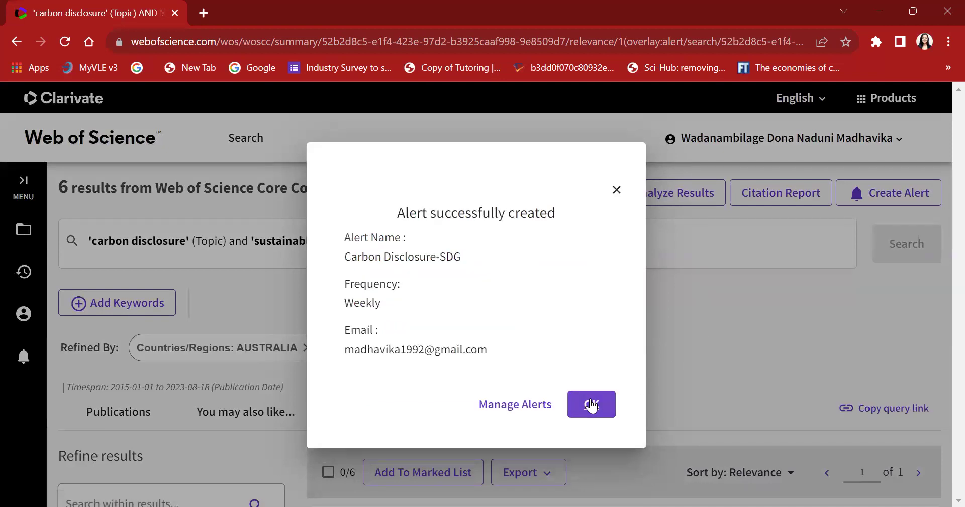
Dismiss the alert confirmation and open the saved search alerts list to review the Carbon Disclosure-SDG alert.
{"action": "left_click", "coordinate": [592, 406]}
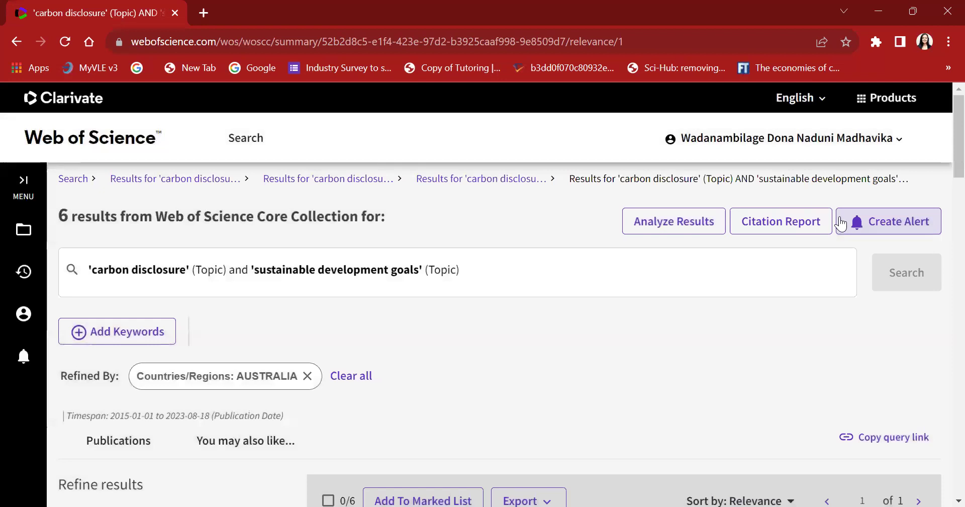
{"action": "left_click", "coordinate": [22, 365]}
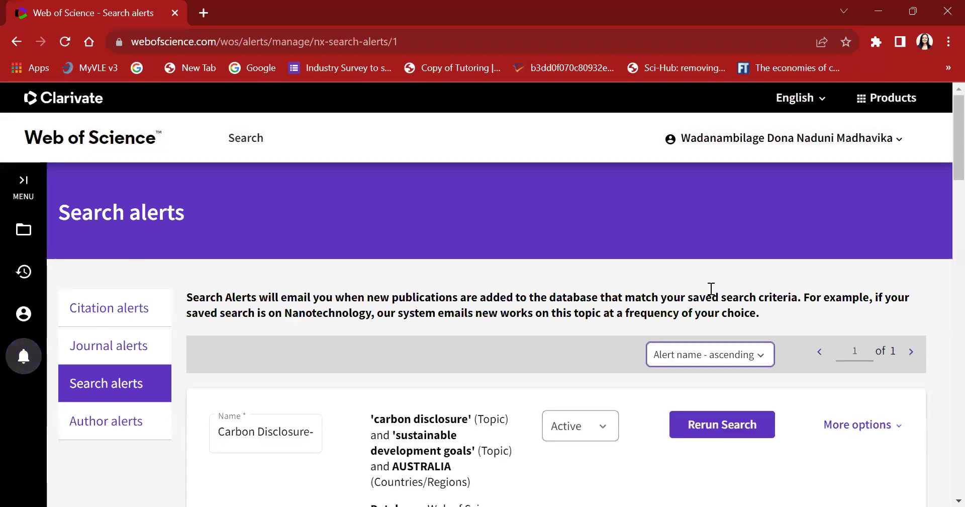
{"action": "scroll", "coordinate": [944, 173], "scroll_direction": "down", "scroll_amount": 1}
{"action": "scroll", "coordinate": [945, 173], "scroll_direction": "down", "scroll_amount": 1}
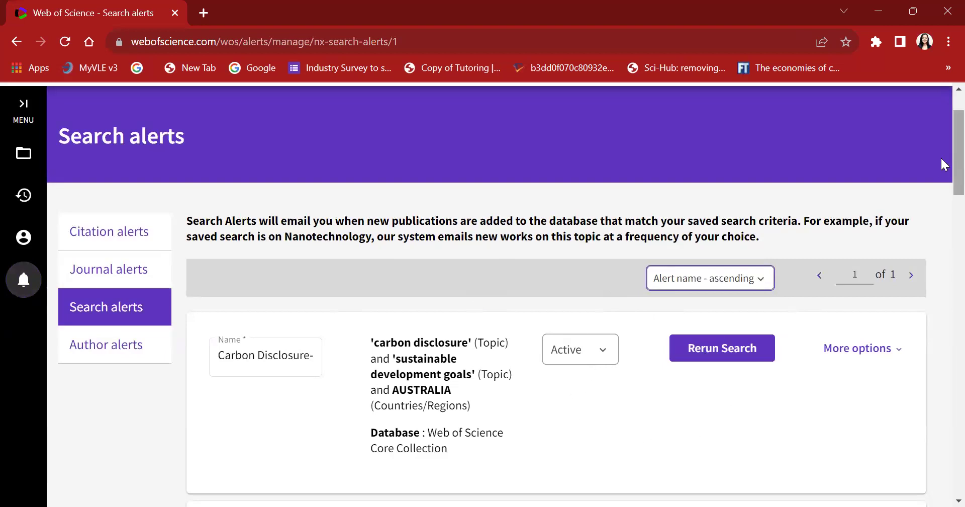
{"action": "scroll", "coordinate": [944, 166], "scroll_direction": "down", "scroll_amount": 1}
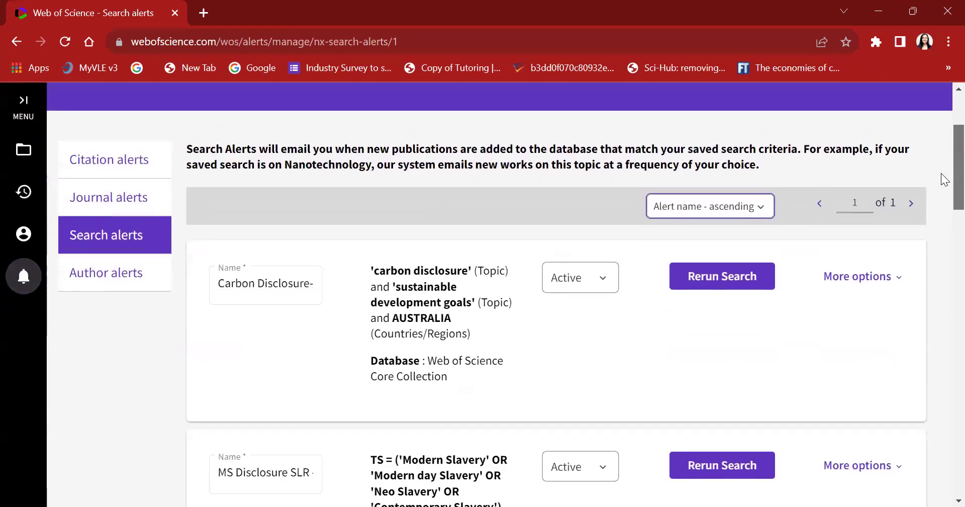
{"action": "scroll", "coordinate": [943, 171], "scroll_direction": "up", "scroll_amount": 1}
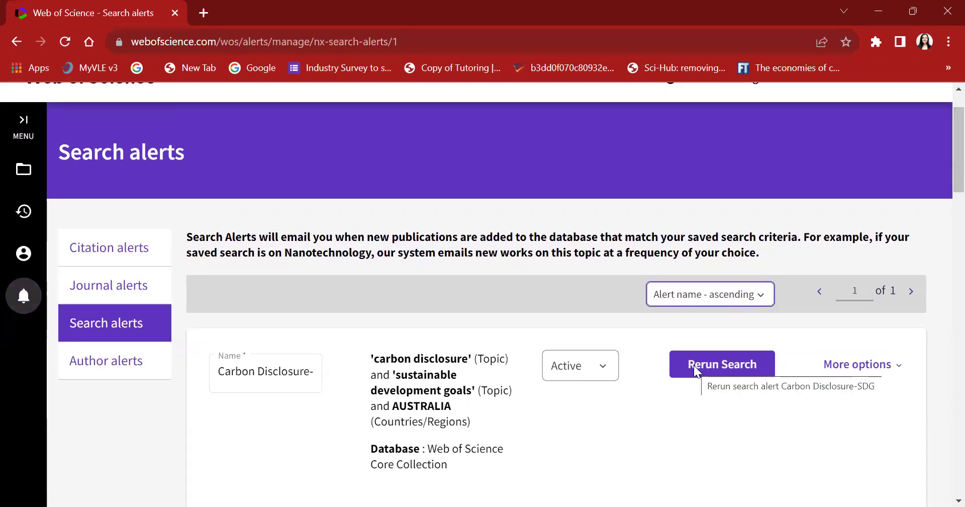
Rerun the search from the Carbon Disclosure-SDG alert and look through the resulting query, filters and records.
{"action": "left_click", "coordinate": [695, 369]}
{"action": "left_click", "coordinate": [739, 359]}
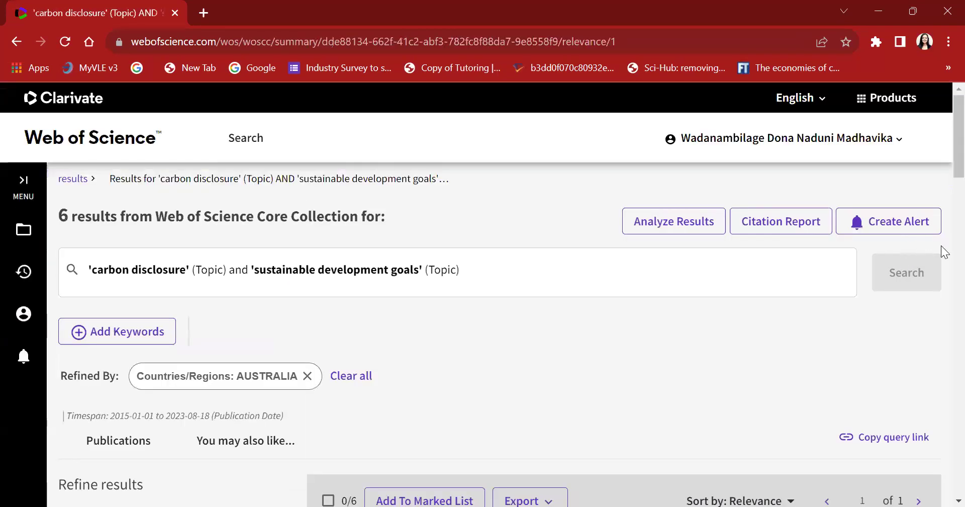
{"action": "scroll", "coordinate": [945, 183], "scroll_direction": "down", "scroll_amount": 7}
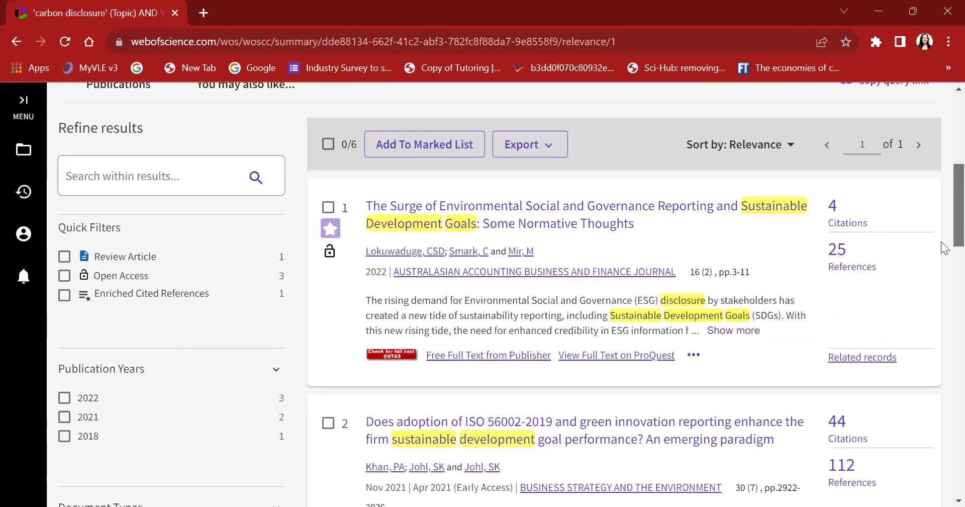
{"action": "scroll", "coordinate": [943, 217], "scroll_direction": "down", "scroll_amount": 8}
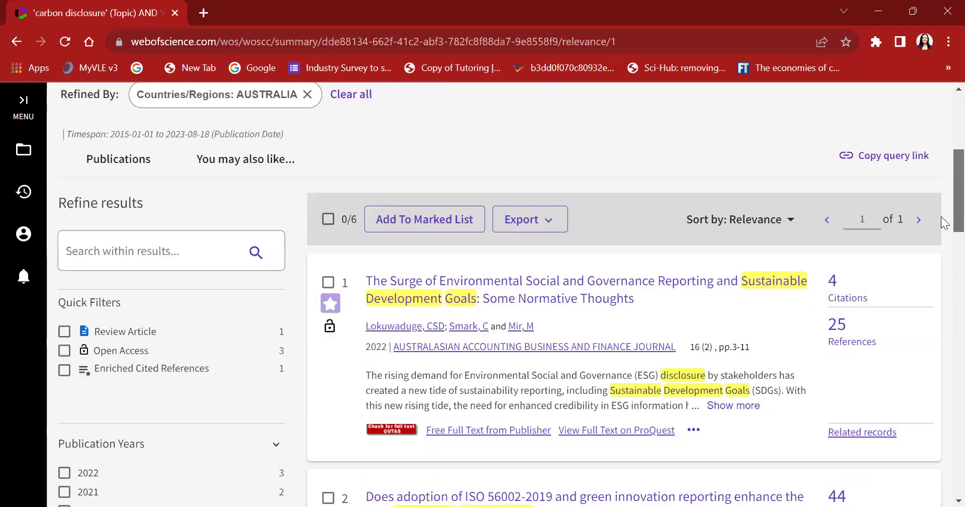
{"action": "scroll", "coordinate": [945, 284], "scroll_direction": "down", "scroll_amount": 5}
{"action": "scroll", "coordinate": [943, 226], "scroll_direction": "up", "scroll_amount": 13}
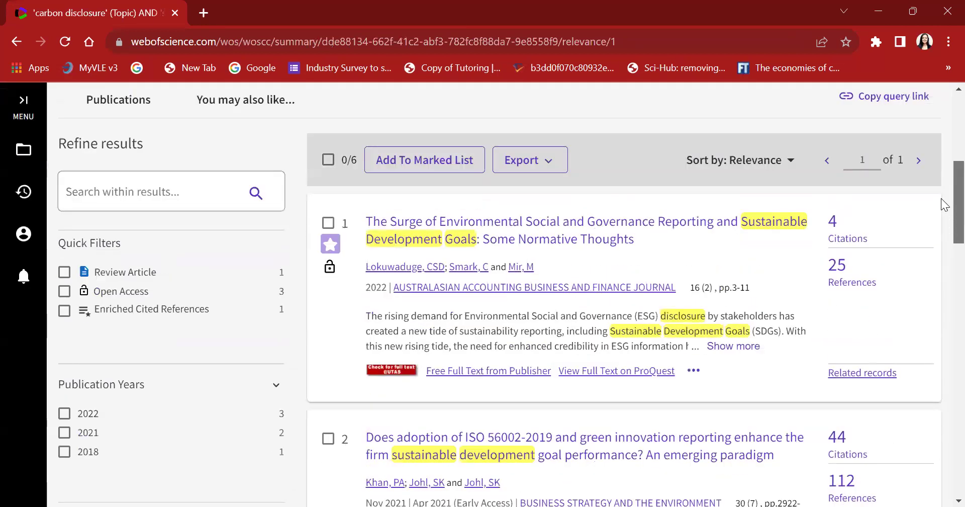
{"action": "scroll", "coordinate": [945, 177], "scroll_direction": "up", "scroll_amount": 1}
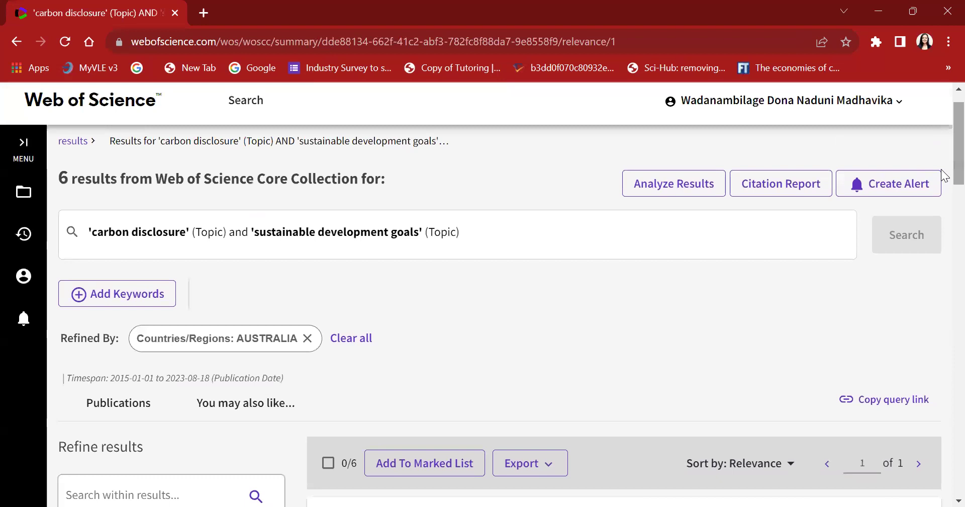
{"action": "scroll", "coordinate": [943, 156], "scroll_direction": "up", "scroll_amount": 1}
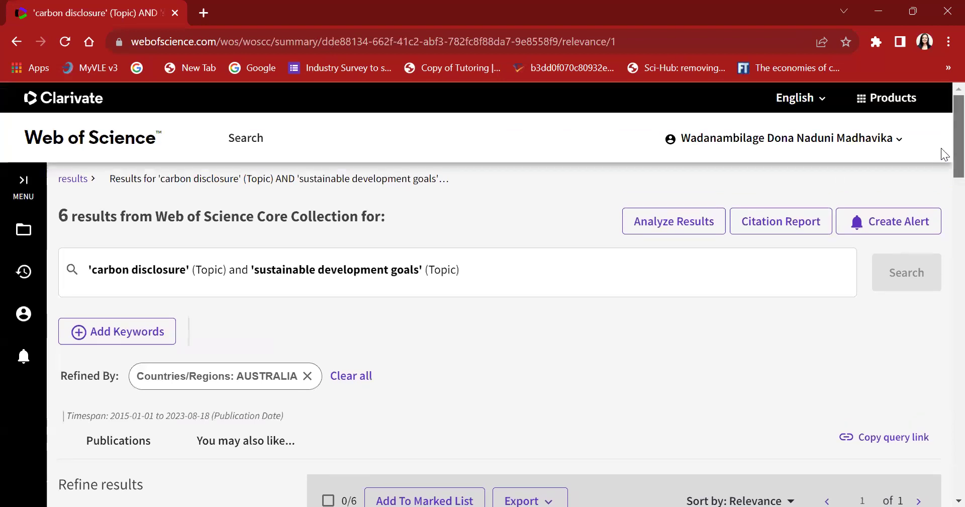
{"action": "scroll", "coordinate": [944, 171], "scroll_direction": "down", "scroll_amount": 2}
{"action": "scroll", "coordinate": [944, 184], "scroll_direction": "down", "scroll_amount": 1}
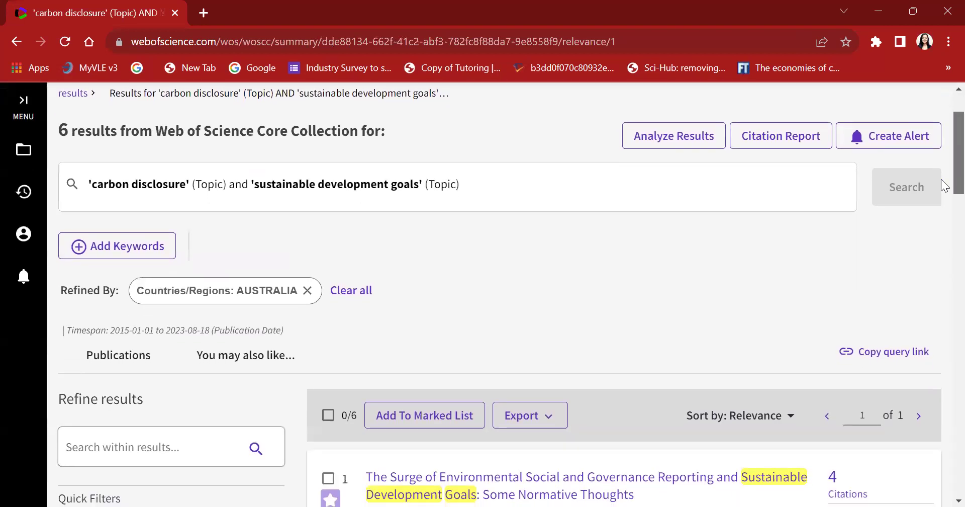
{"action": "scroll", "coordinate": [944, 181], "scroll_direction": "up", "scroll_amount": 2}
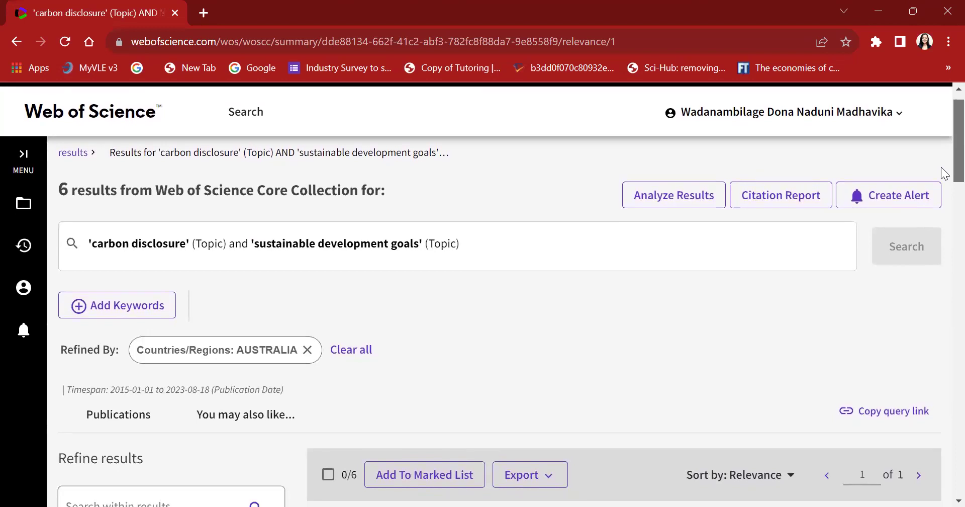
{"action": "scroll", "coordinate": [942, 171], "scroll_direction": "down", "scroll_amount": 1}
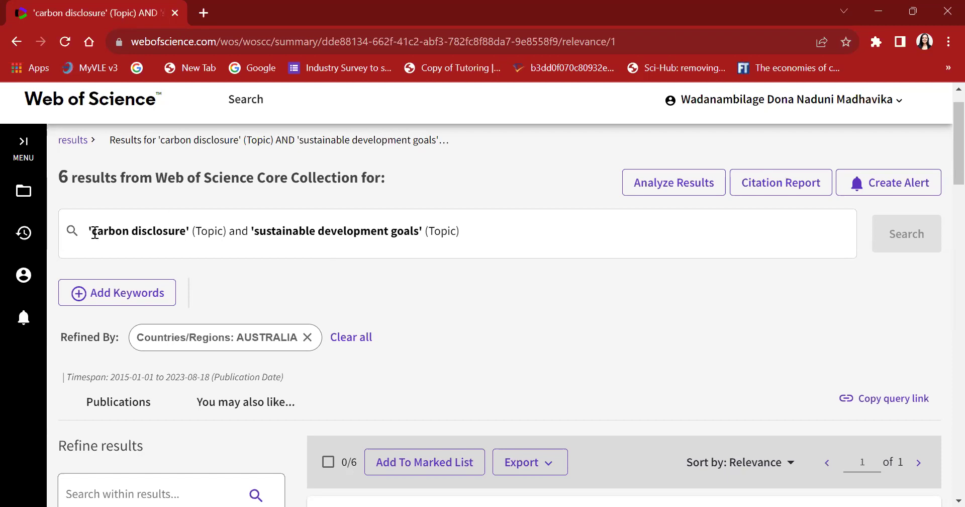
Expand the search query to inspect its topic rows, collapse it unchanged and view the listed records.
{"action": "left_click", "coordinate": [180, 235]}
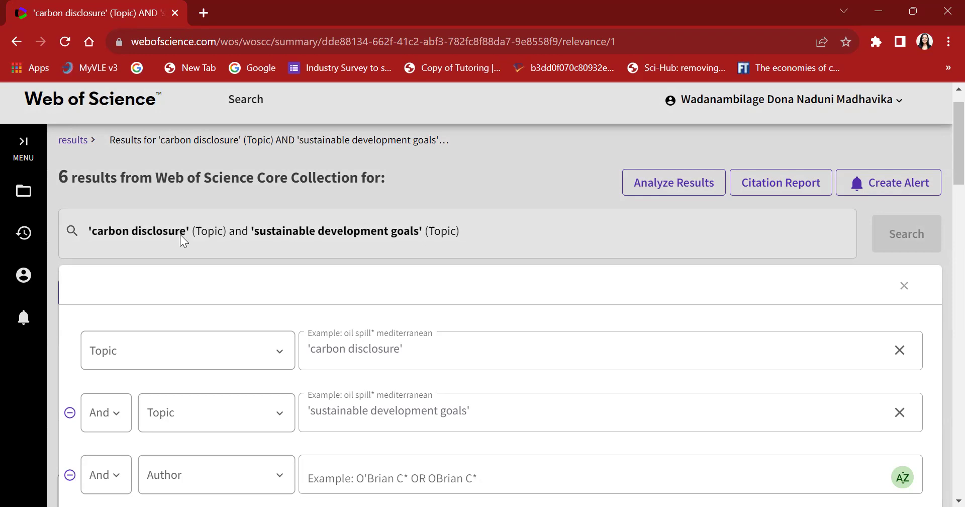
{"action": "left_click", "coordinate": [248, 215]}
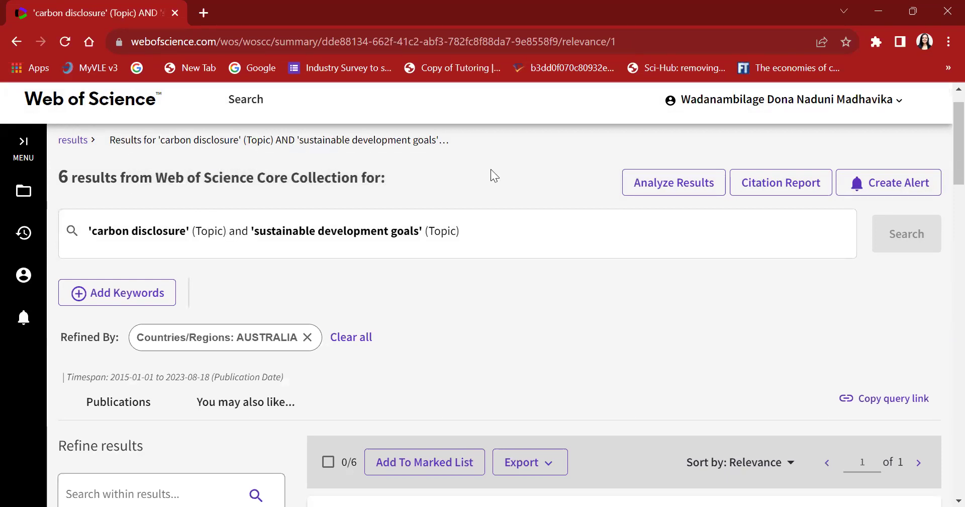
{"action": "left_click_drag", "start_coordinate": [945, 173], "coordinate": [944, 232]}
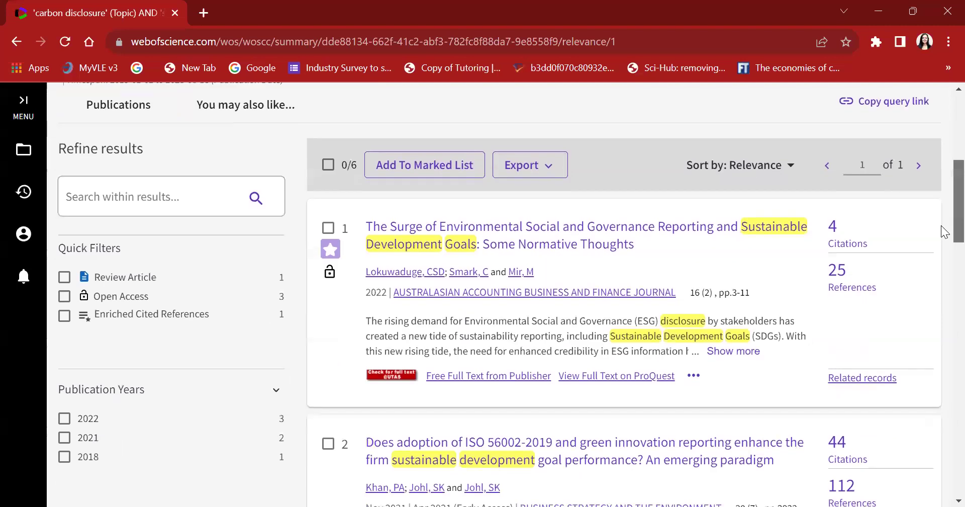